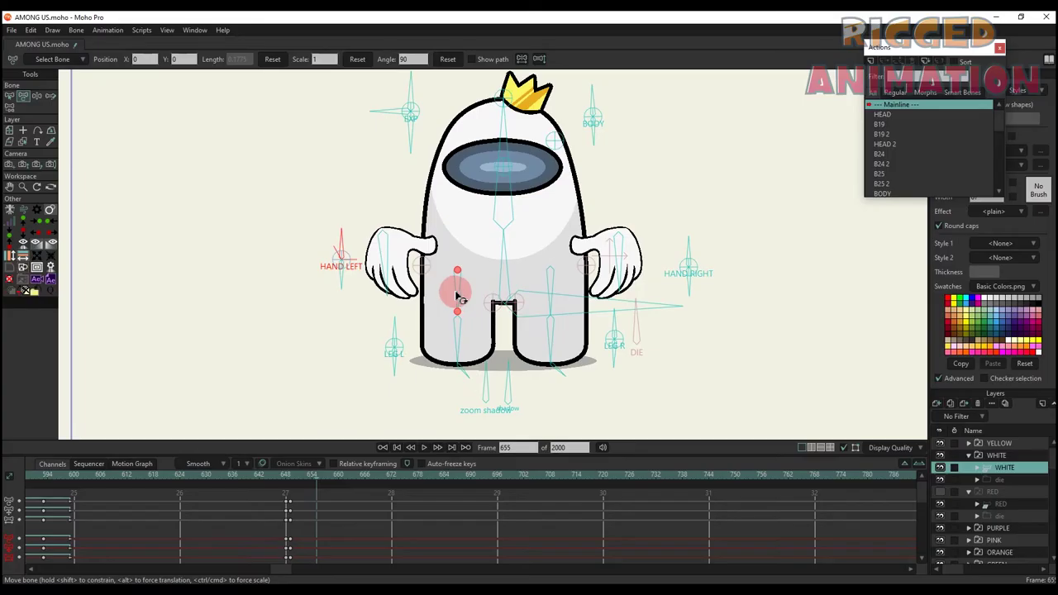
# Pose the character's legs bent outward by rotating both upper leg bones and adjusting the lower leg bone at frame 655.
pyautogui.moveTo(456, 289); pyautogui.dragTo(373, 257)
pyautogui.moveTo(570, 289); pyautogui.dragTo(590, 324)
pyautogui.scroll(2, 634, 259)
pyautogui.moveTo(307, 289); pyautogui.dragTo(346, 348)
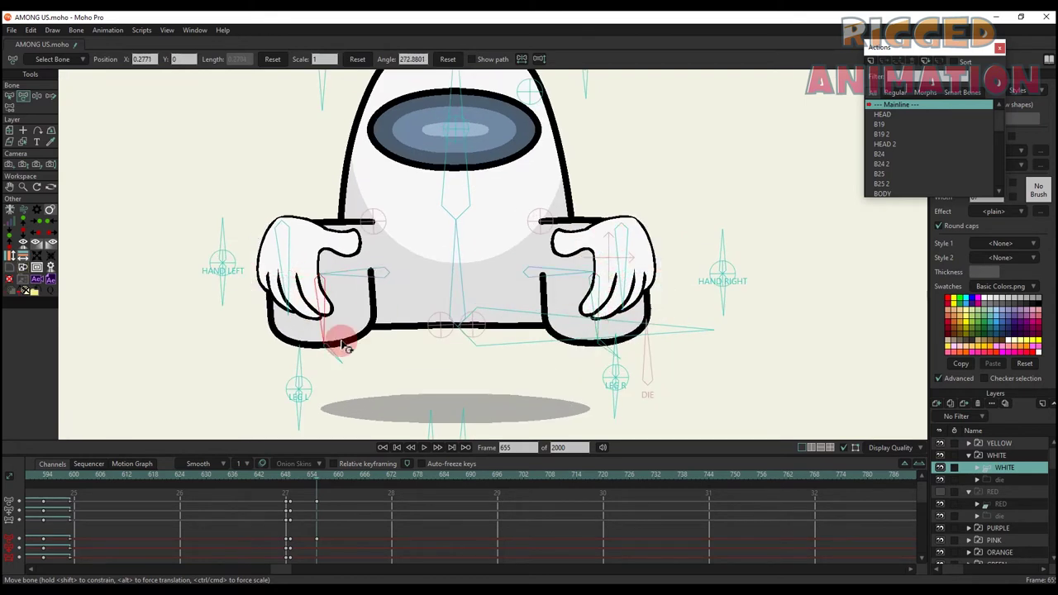
# Raise both hands beside the head with the fingers pointing up at frame 655.
pyautogui.moveTo(300, 248); pyautogui.dragTo(229, 170)
pyautogui.moveTo(609, 224); pyautogui.dragTo(606, 97)
pyautogui.scroll(-2, 556, 264)
pyautogui.moveTo(604, 226); pyautogui.dragTo(606, 207)
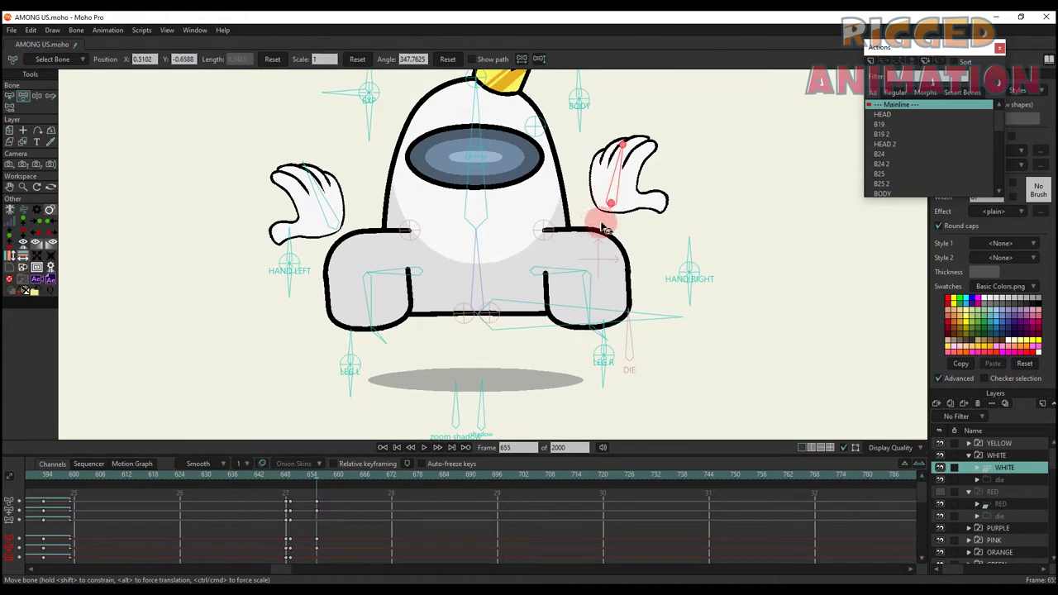
pyautogui.moveTo(325, 218); pyautogui.dragTo(352, 174)
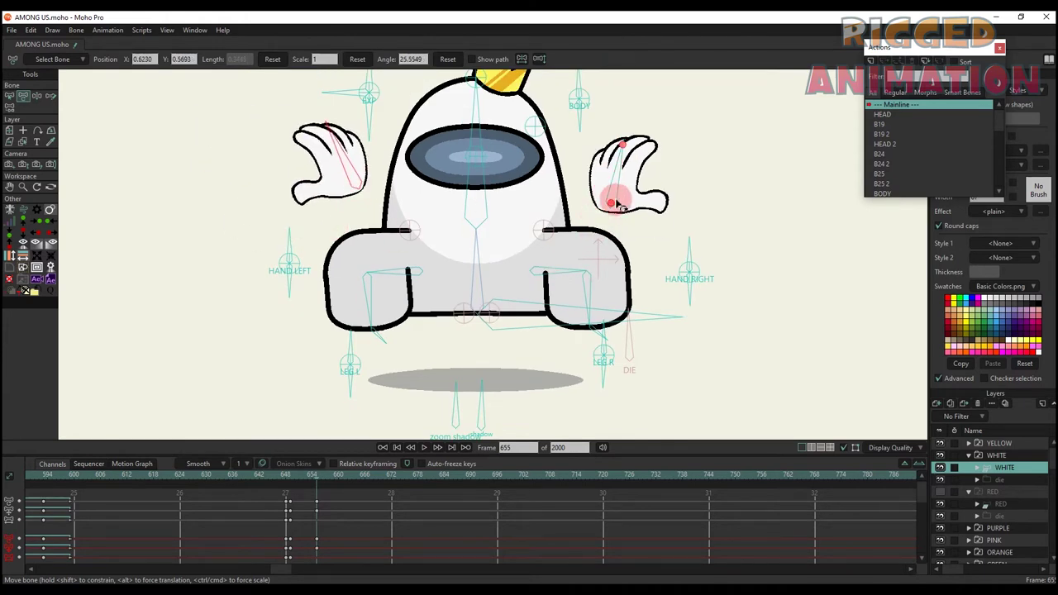
# Straighten both bent legs back into a standing pose with the leg bones.
pyautogui.scroll(2, 603, 201)
pyautogui.moveTo(587, 300); pyautogui.dragTo(524, 374)
pyautogui.moveTo(350, 284); pyautogui.dragTo(397, 321)
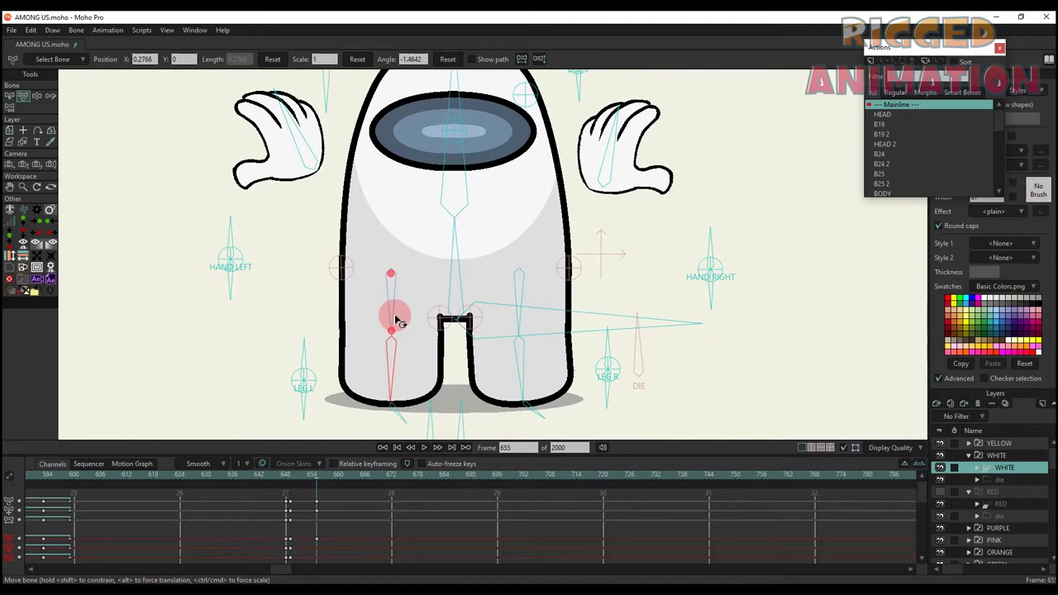
# Lower both raised hands back to the sides of the body.
pyautogui.scroll(-4, 395, 321)
pyautogui.scroll(3, 388, 291)
pyautogui.scroll(-2, 390, 288)
pyautogui.scroll(-2, 422, 255)
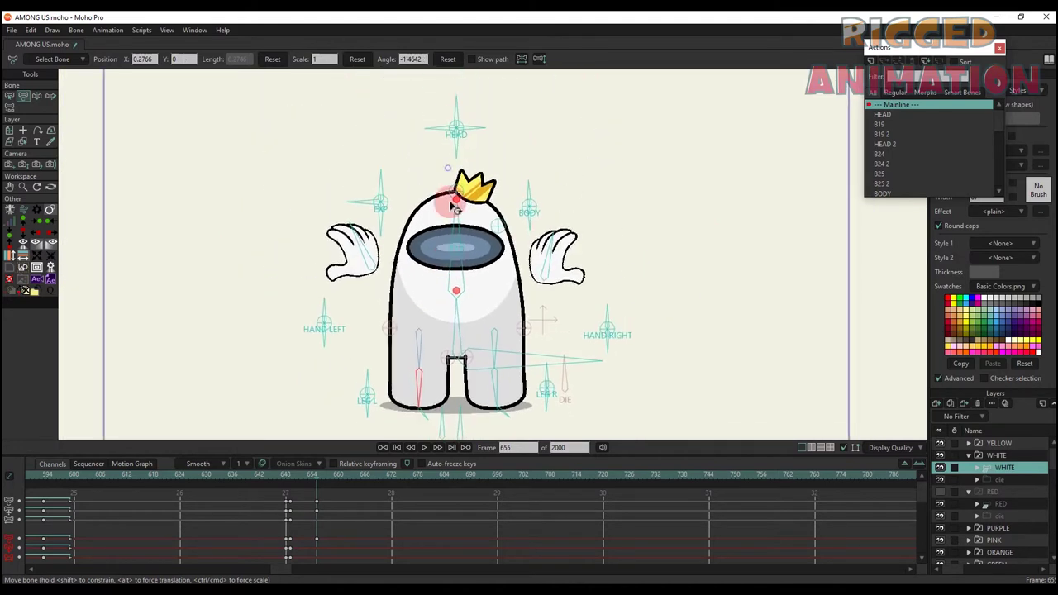
pyautogui.scroll(1, 455, 205)
pyautogui.moveTo(366, 281); pyautogui.dragTo(361, 351)
pyautogui.moveTo(569, 269); pyautogui.dragTo(573, 346)
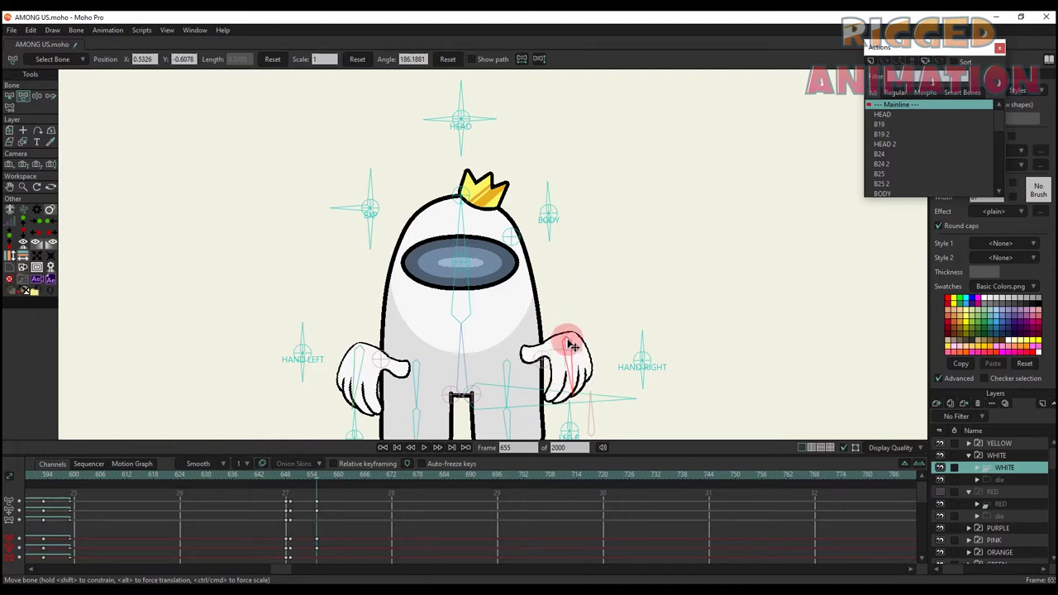
# Adjust the upper body bone that runs through the visor to an angle of about 358.57°.
pyautogui.scroll(-2, 498, 290)
pyautogui.scroll(3, 496, 290)
pyautogui.moveTo(462, 239); pyautogui.dragTo(461, 191)
pyautogui.scroll(2, 456, 312)
pyautogui.scroll(-5, 468, 198)
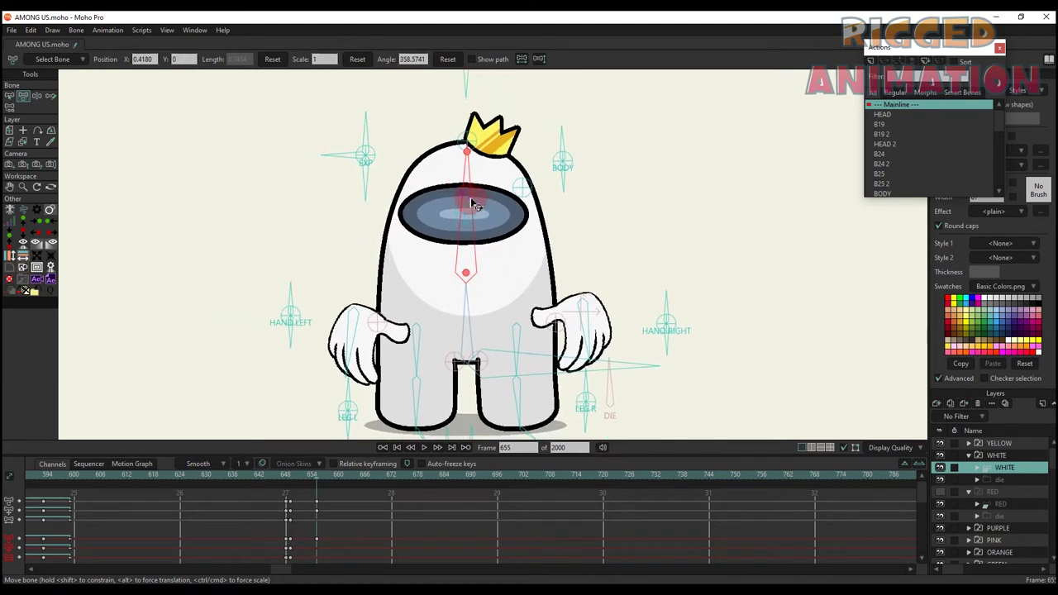
# Try out the HEAD control bones above the character and reset the horizontal one's angle to 0.
pyautogui.scroll(3, 446, 190)
pyautogui.click(482, 89)
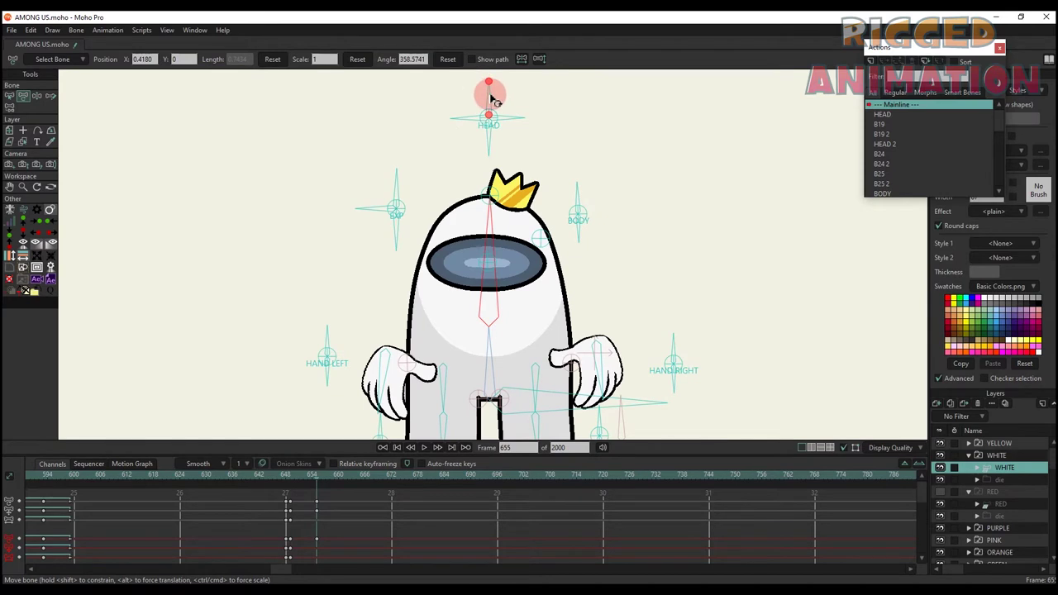
pyautogui.moveTo(477, 103)
pyautogui.mouseDown()
pyautogui.moveTo(455, 123)
pyautogui.moveTo(503, 105)
pyautogui.moveTo(534, 141)
pyautogui.moveTo(466, 73)
pyautogui.moveTo(497, 196)
pyautogui.mouseUp()
pyautogui.moveTo(476, 157); pyautogui.dragTo(513, 141)
pyautogui.moveTo(511, 33); pyautogui.dragTo(496, 157)
pyautogui.click(449, 62)
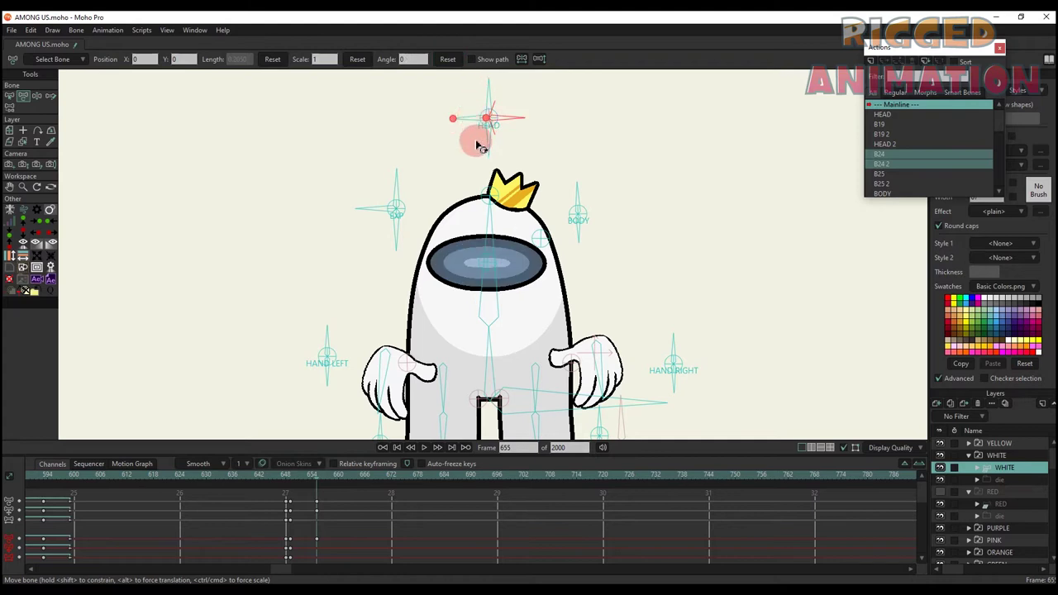
# Show the sweat drops with the EXP control at about 19.44° and animate them sliding down beyond frame 655.
pyautogui.moveTo(398, 173); pyautogui.dragTo(538, 282)
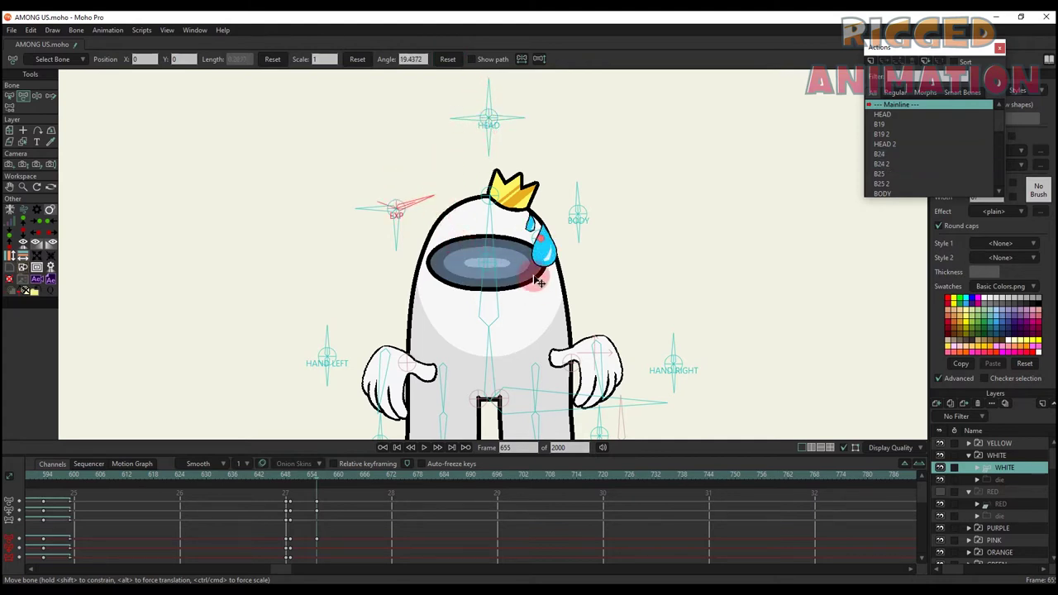
pyautogui.click(366, 477)
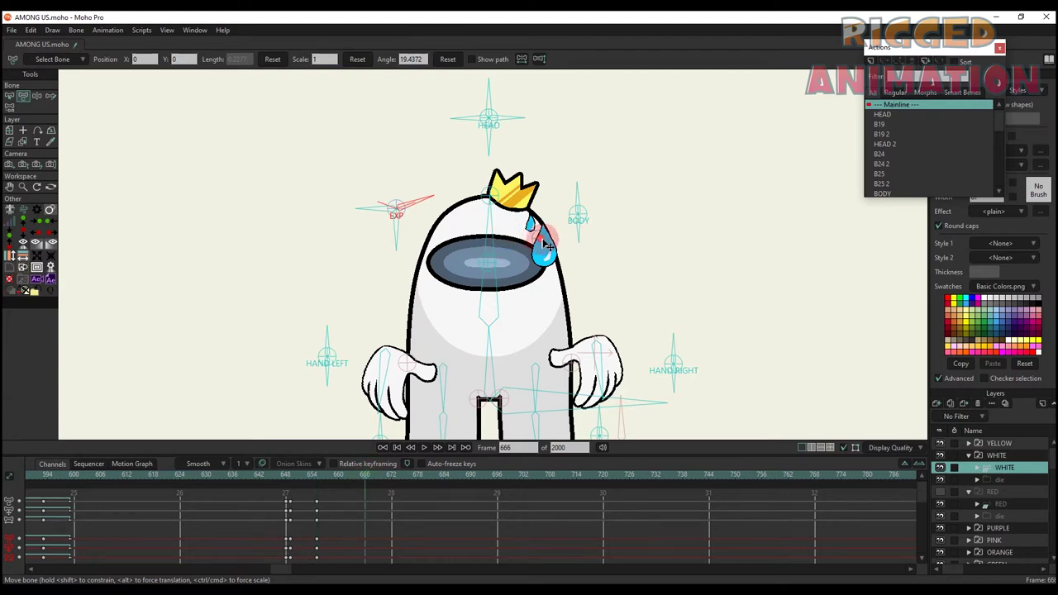
pyautogui.moveTo(545, 246); pyautogui.dragTo(543, 300)
# Play back the sweat drop animation, delete its added keyframes and return to frame 655.
pyautogui.press('space')
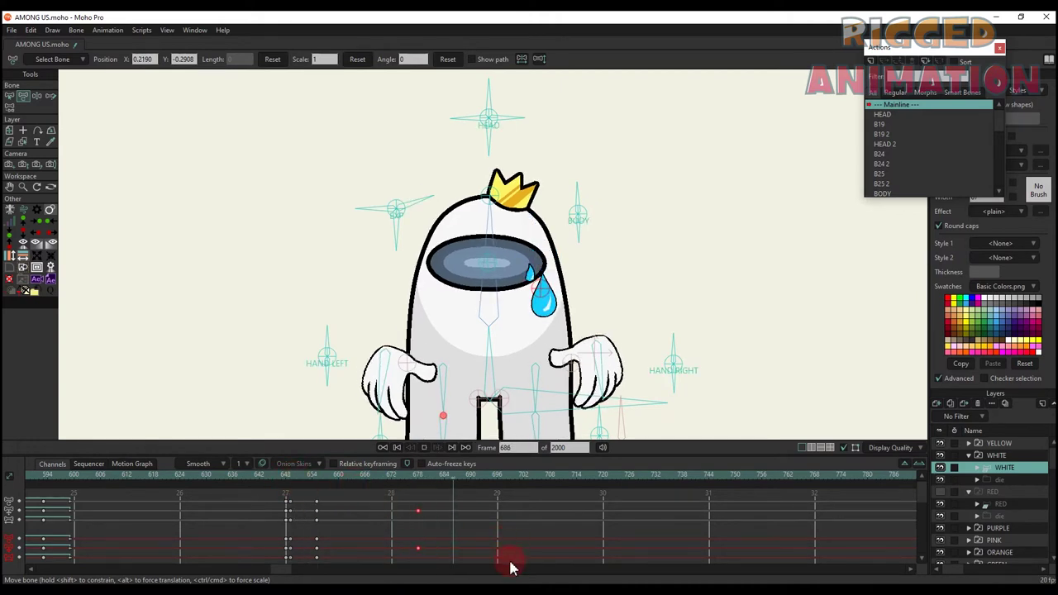
pyautogui.moveTo(496, 559); pyautogui.dragTo(357, 486)
pyautogui.press('Delete')
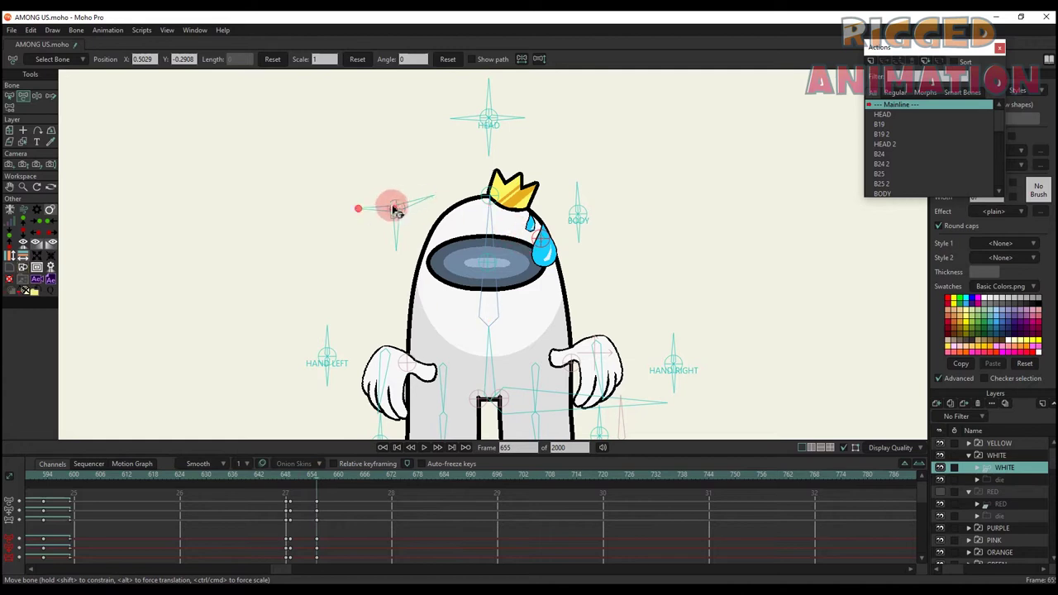
# Switch the EXP control to blush at 110° and streaming tears at 250°, preview to frame 674 and return to 655.
pyautogui.moveTo(429, 199); pyautogui.dragTo(376, 202)
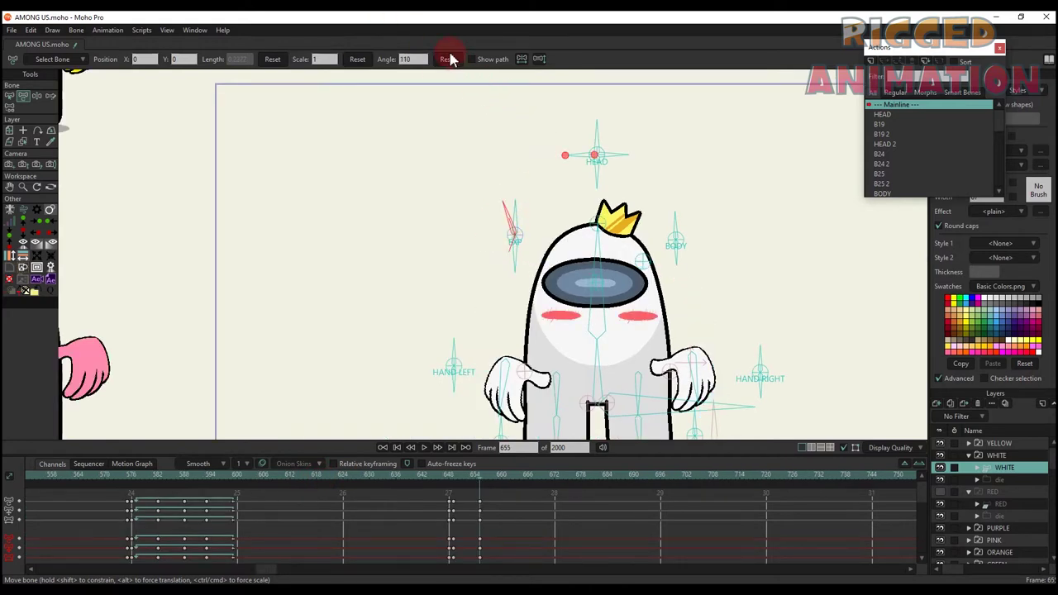
pyautogui.click(448, 58)
pyautogui.moveTo(500, 198); pyautogui.dragTo(565, 482)
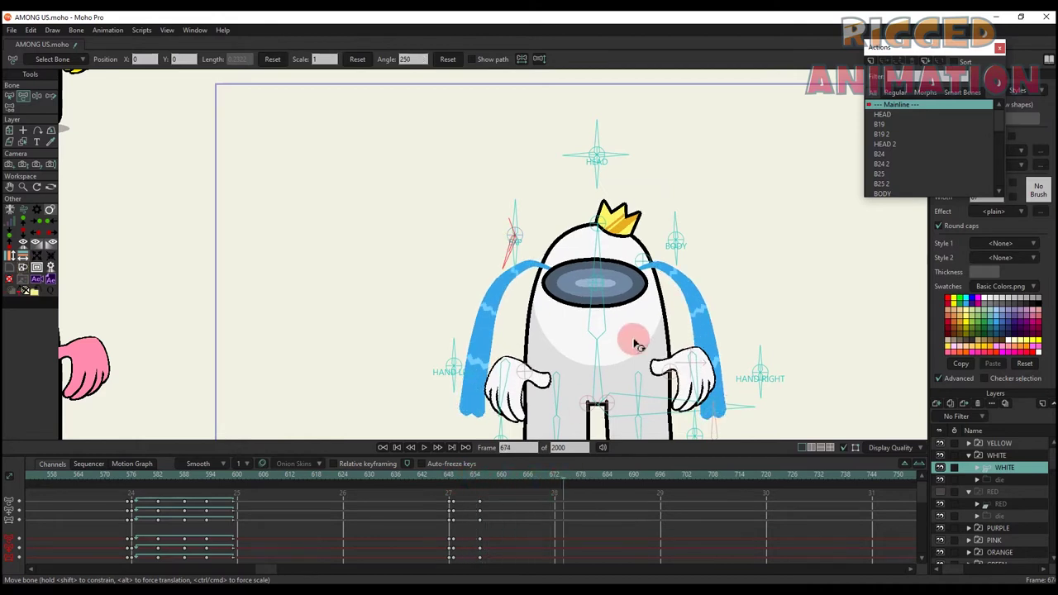
pyautogui.moveTo(633, 344); pyautogui.dragTo(530, 295)
pyautogui.click(480, 485)
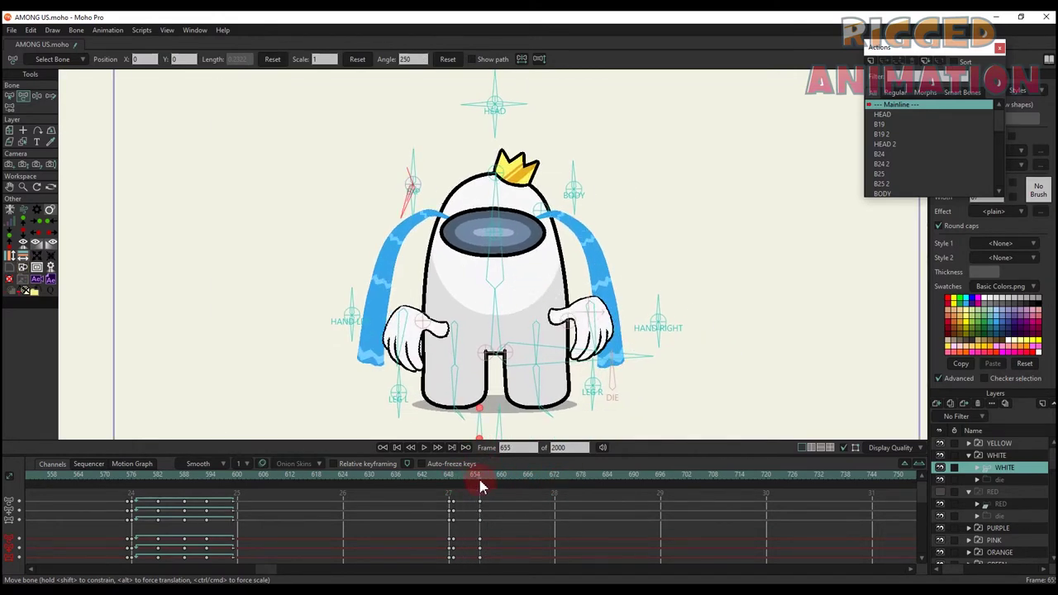
# Set the EXP control to the blush expression at 110° and preview a render of frame 655.
pyautogui.moveTo(402, 201); pyautogui.dragTo(462, 113)
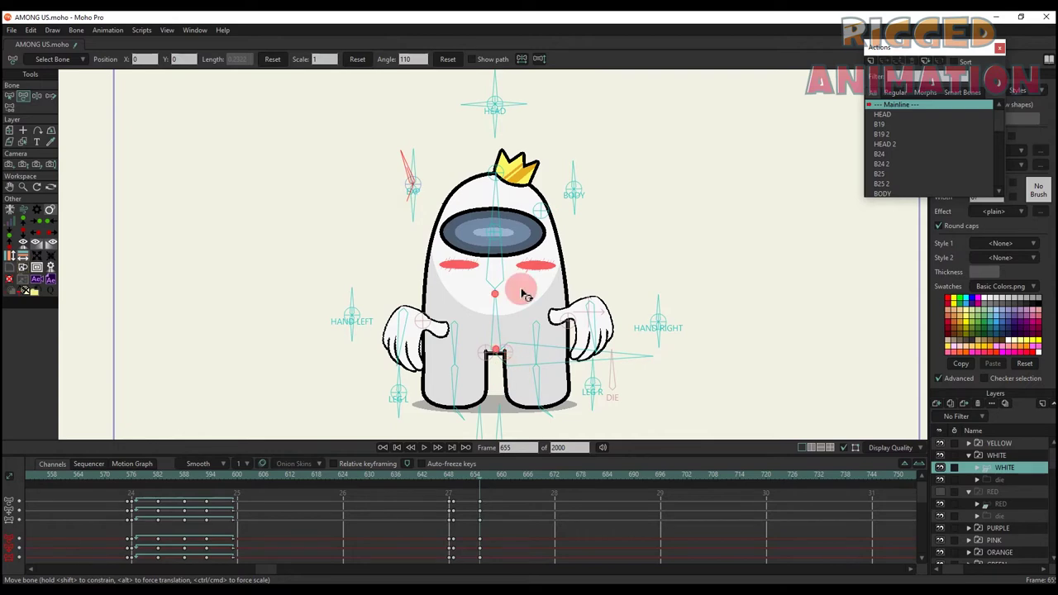
pyautogui.hotkey('ctrl', 'r')
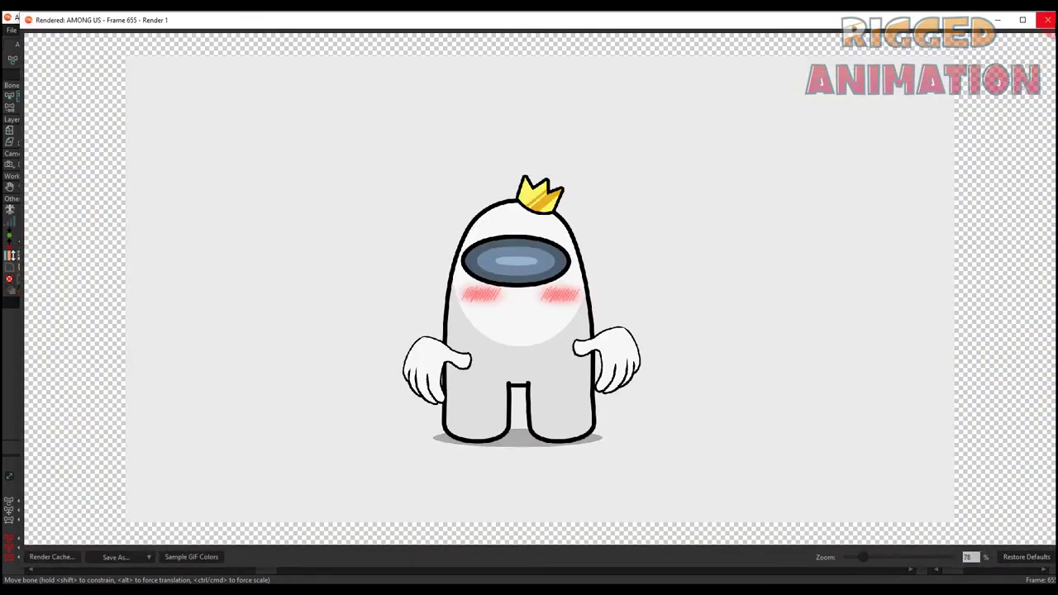
pyautogui.click(1048, 20)
# Set the EXP control to the streaming tears at 250°, play the animation back and return to frame 655.
pyautogui.moveTo(411, 263); pyautogui.dragTo(406, 218)
pyautogui.moveTo(455, 478); pyautogui.dragTo(540, 492)
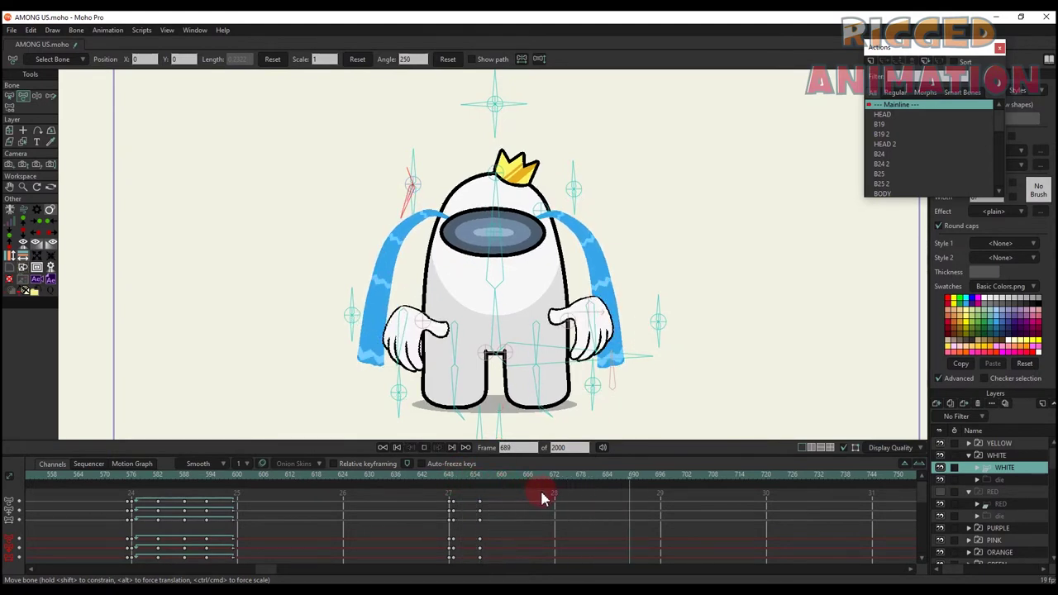
pyautogui.click(477, 482)
# Rotate the EXP control to 340° for the wide shiny visor and play the animation back.
pyautogui.moveTo(417, 169); pyautogui.dragTo(347, 175)
pyautogui.press('space')
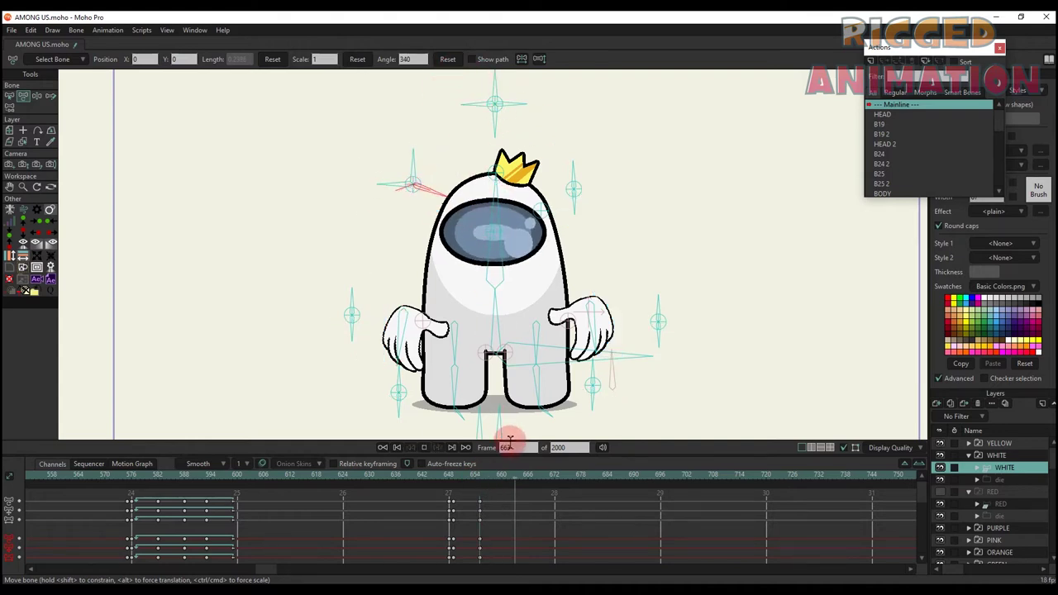
# Key the EXP control at about 320.65° on frame 657.
pyautogui.click(490, 481)
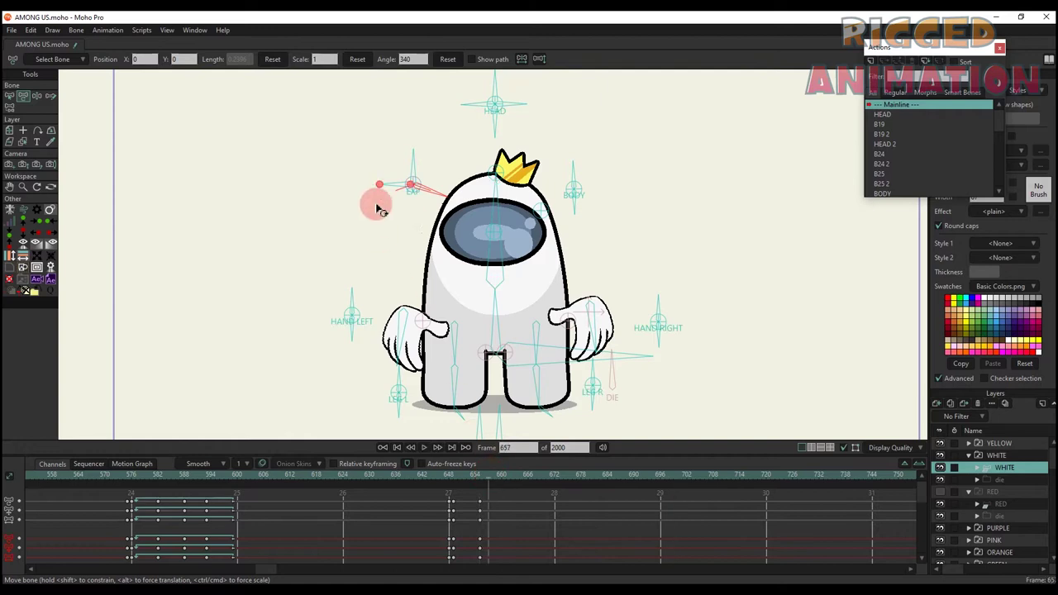
pyautogui.moveTo(432, 190); pyautogui.dragTo(431, 203)
pyautogui.click(503, 437)
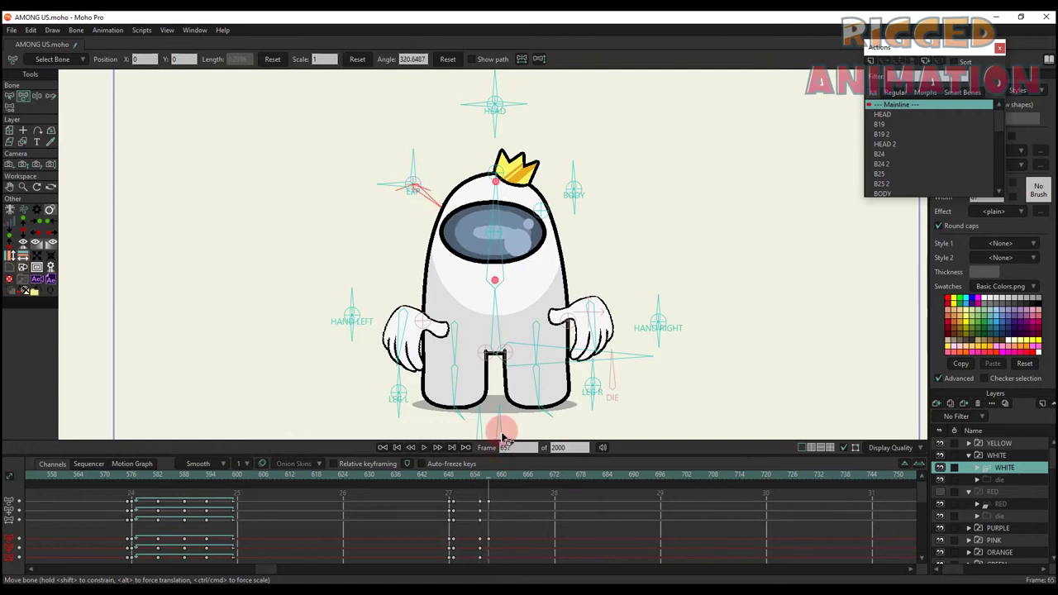
pyautogui.hotkey('ctrl', 'f')
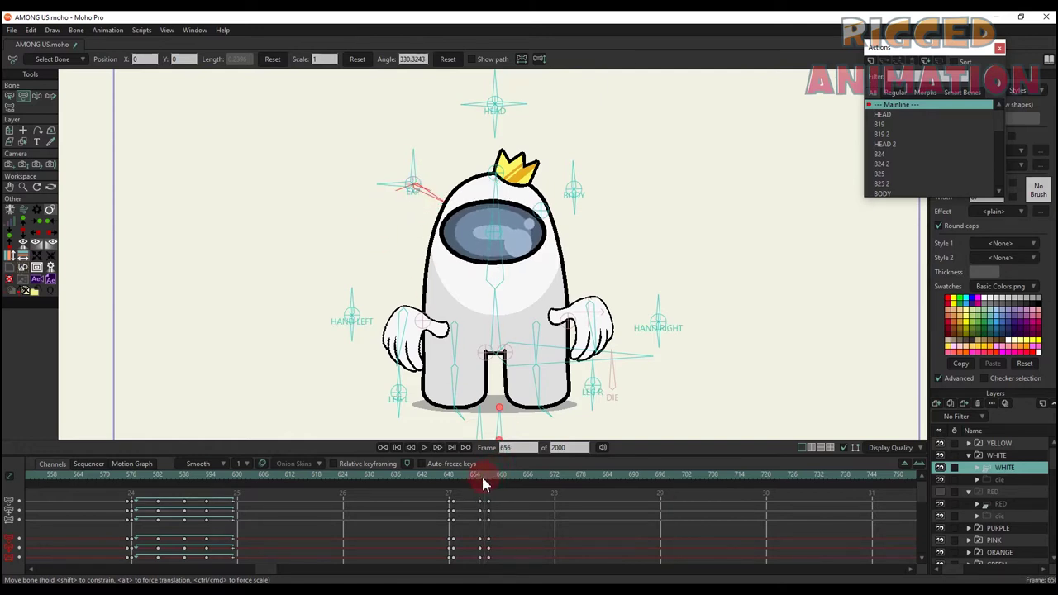
# Check the visor at frame 656, delete the keyframes at frame 657 and return to frame 655.
pyautogui.moveTo(486, 477); pyautogui.dragTo(485, 482)
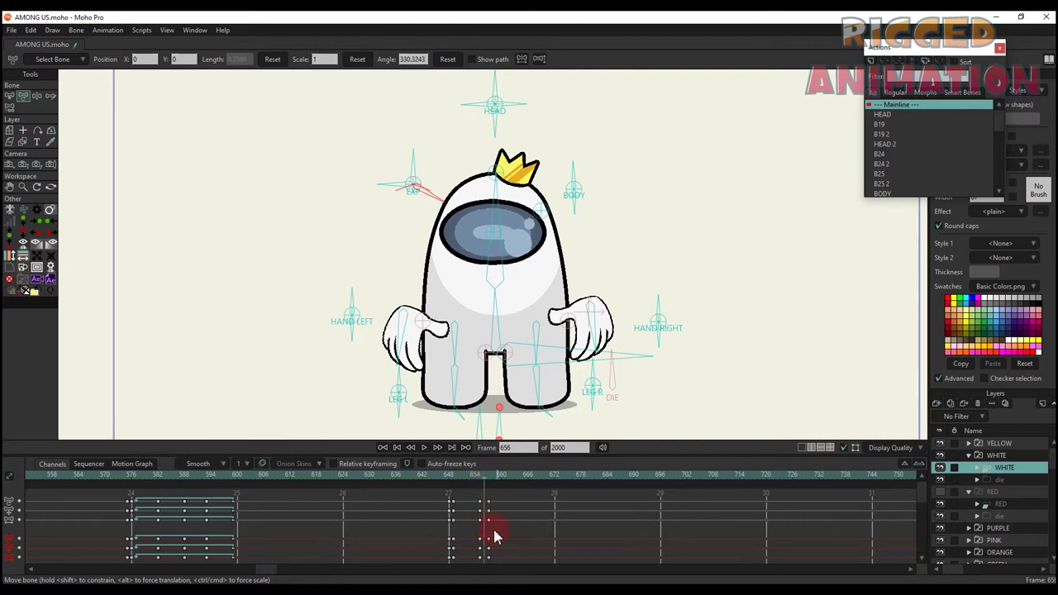
pyautogui.scroll(-1, 494, 531)
pyautogui.moveTo(502, 549); pyautogui.dragTo(486, 480)
# Shift the shiny visor slightly toward the left of the face and reset the EXP control's angle to 270°.
pyautogui.scroll(2, 420, 300)
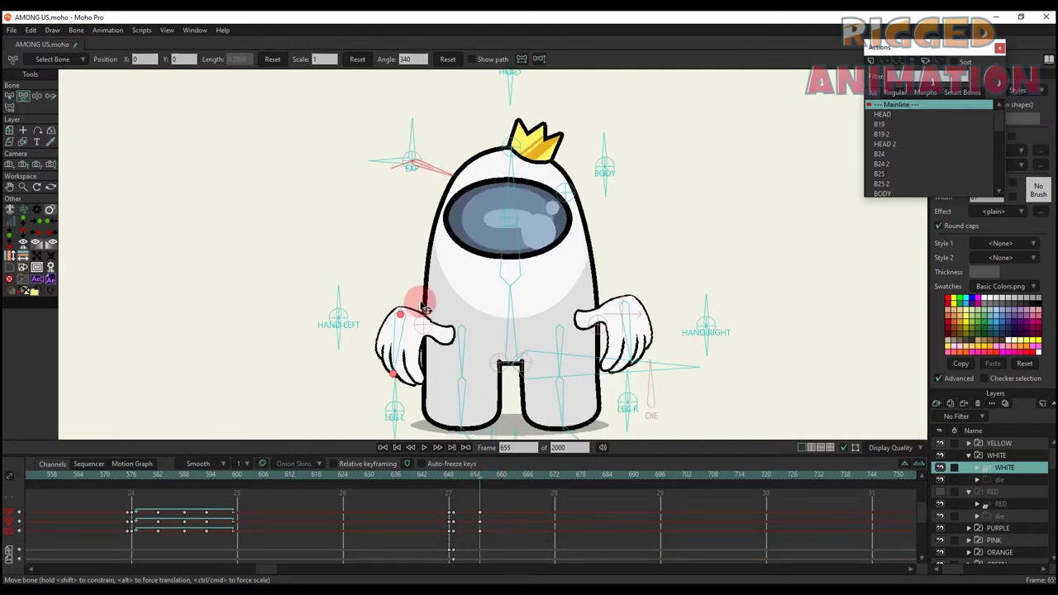
pyautogui.scroll(-1, 480, 252)
pyautogui.scroll(1, 521, 200)
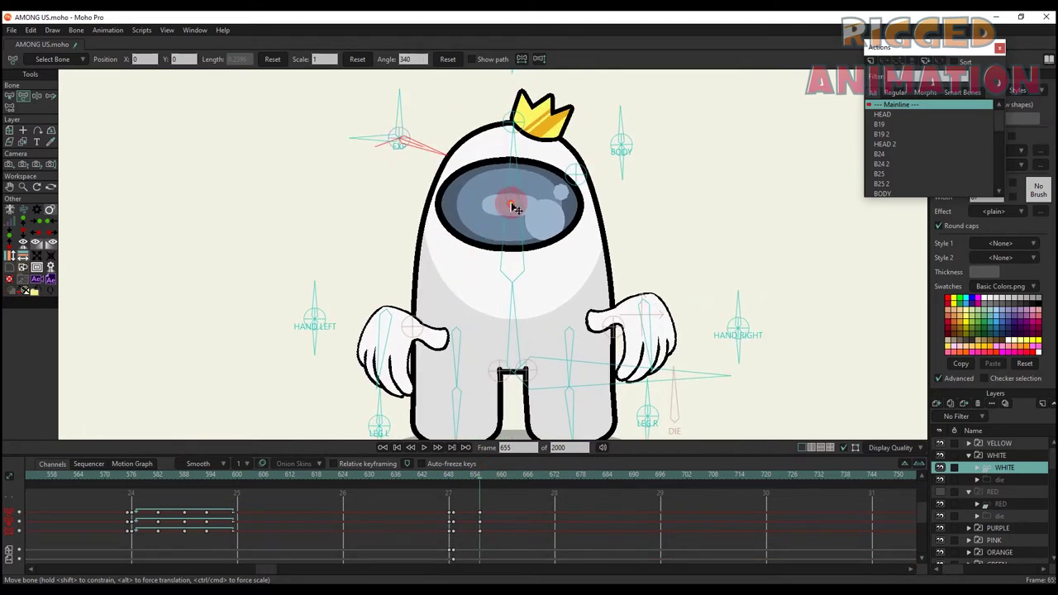
pyautogui.moveTo(515, 208)
pyautogui.mouseDown()
pyautogui.moveTo(513, 198)
pyautogui.moveTo(498, 212)
pyautogui.mouseUp()
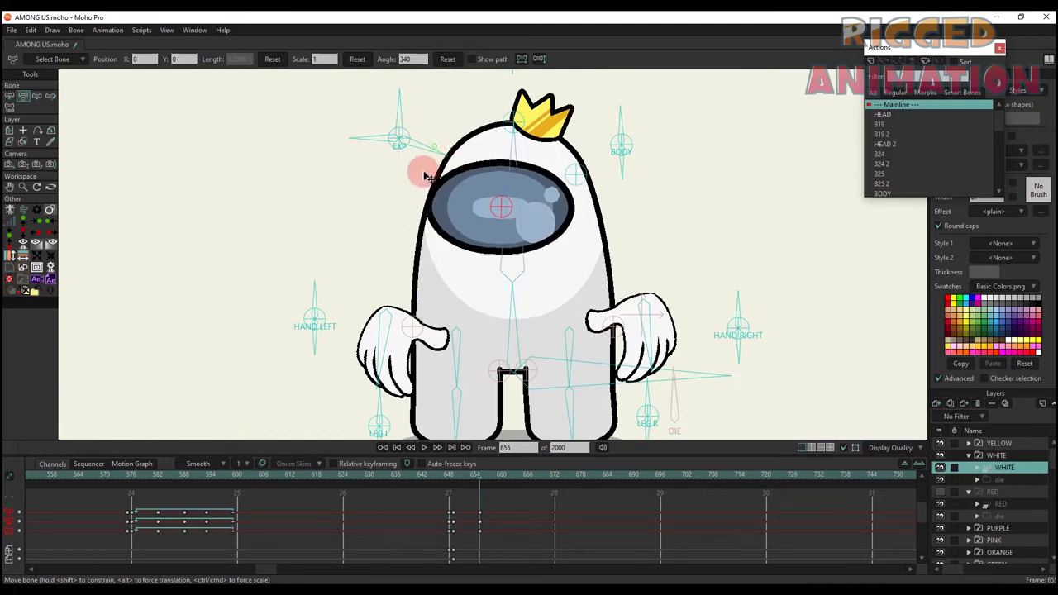
pyautogui.click(447, 58)
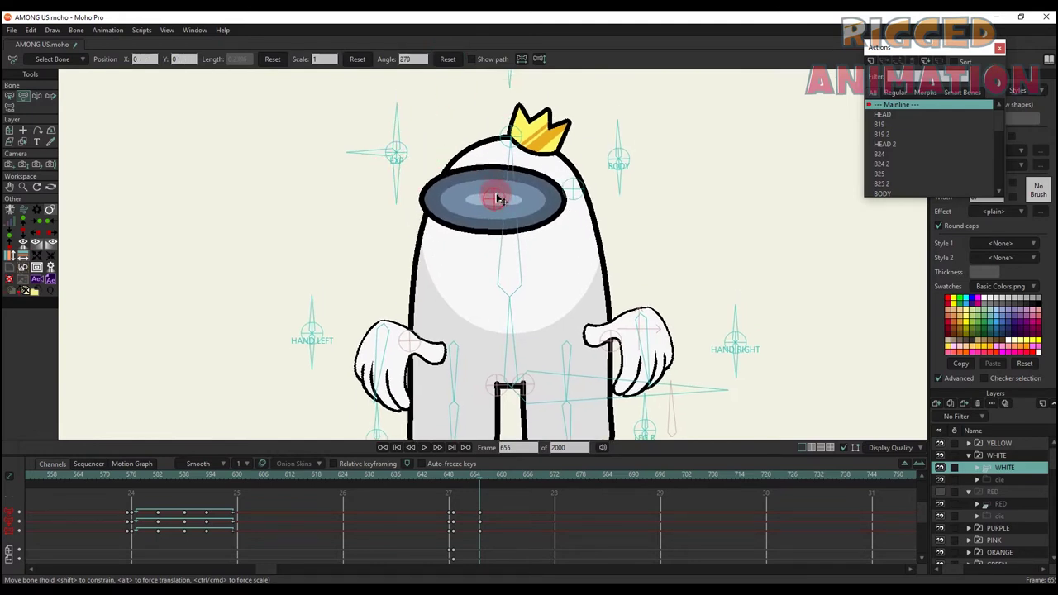
# Move the visor bone around the face and bring it back near the centre at about X 0.3772, Y 0.0168.
pyautogui.click(509, 190)
pyautogui.scroll(-1, 509, 191)
pyautogui.moveTo(510, 193); pyautogui.dragTo(504, 167)
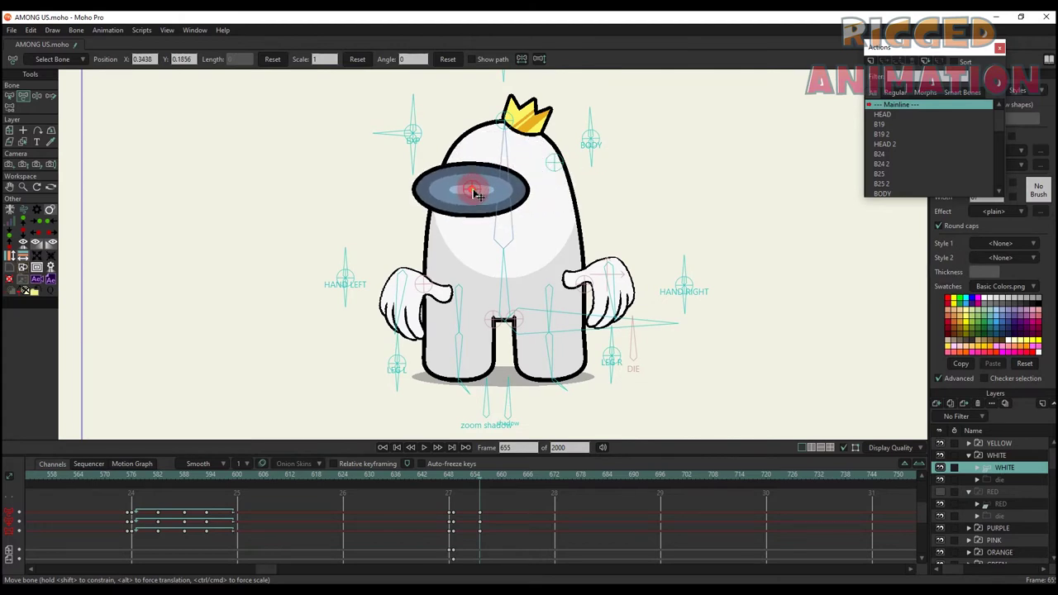
pyautogui.moveTo(502, 187); pyautogui.dragTo(503, 189)
pyautogui.scroll(-2, 503, 190)
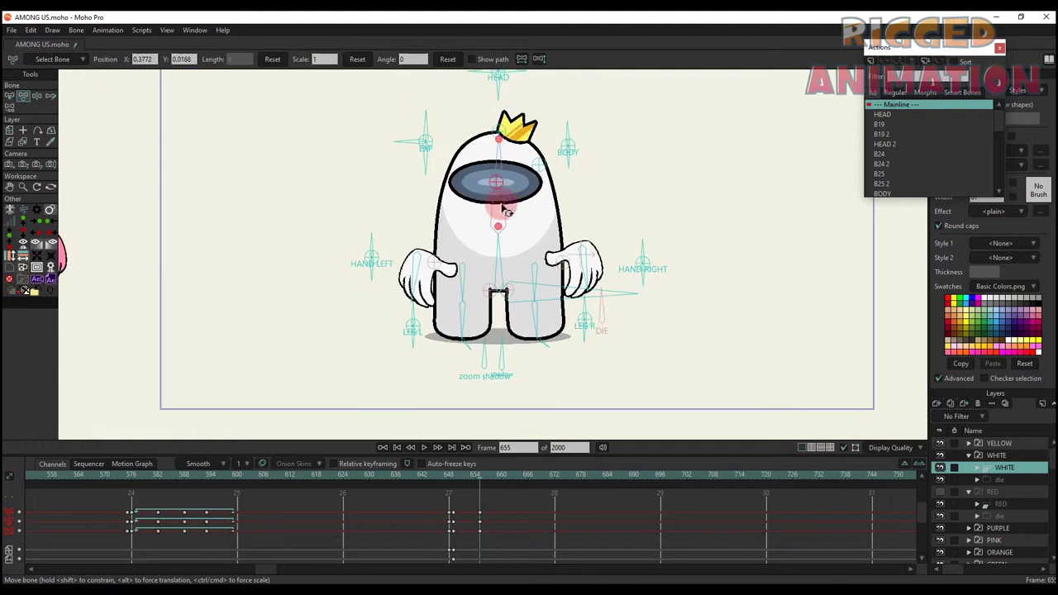
# Try shifting the crown bone across the top of the head and undo the move.
pyautogui.scroll(3, 369, 245)
pyautogui.moveTo(403, 227); pyautogui.dragTo(386, 252)
pyautogui.scroll(-2, 387, 251)
pyautogui.scroll(2, 508, 135)
pyautogui.moveTo(509, 135); pyautogui.dragTo(514, 158)
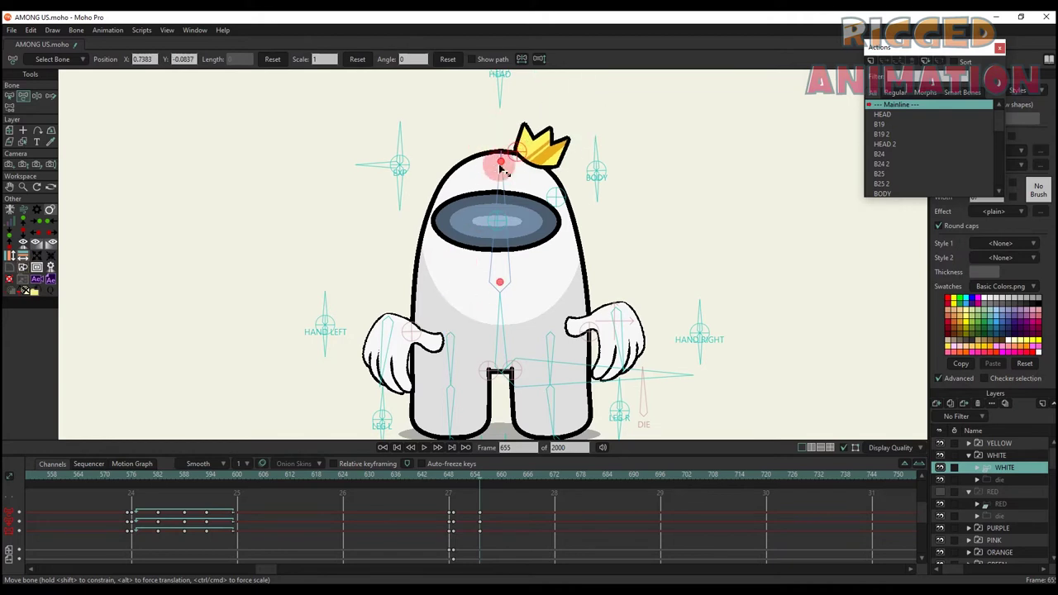
pyautogui.hotkey('ctrl', 'z')
# Rotate the HAND LEFT control away from vertical and the HAND RIGHT control to about 78.07° to test the hand switches.
pyautogui.scroll(1, 539, 198)
pyautogui.scroll(-3, 538, 217)
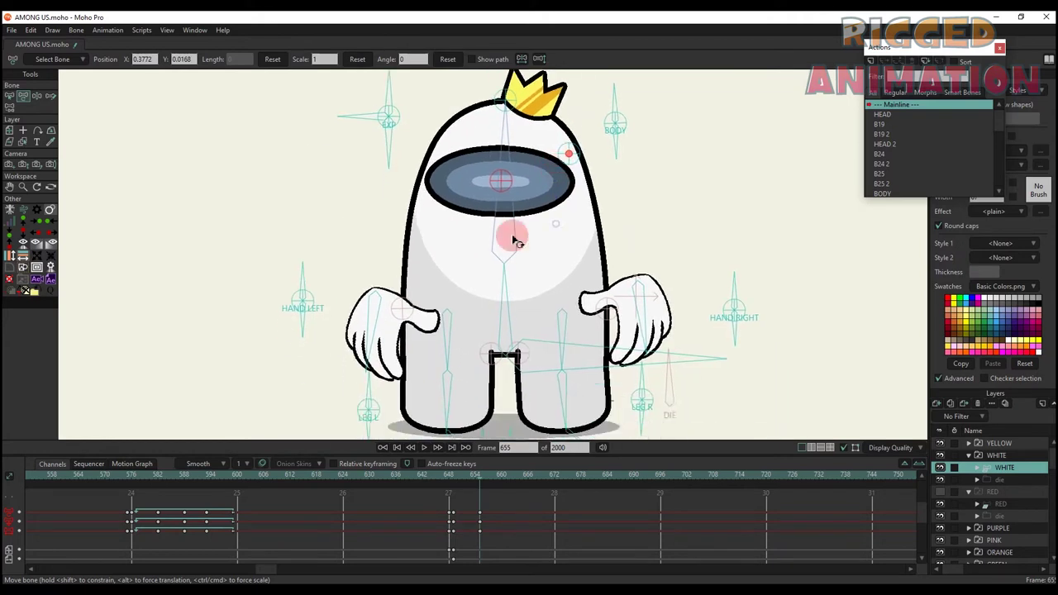
pyautogui.scroll(4, 338, 296)
pyautogui.moveTo(273, 207); pyautogui.dragTo(245, 195)
pyautogui.moveTo(871, 223); pyautogui.dragTo(846, 212)
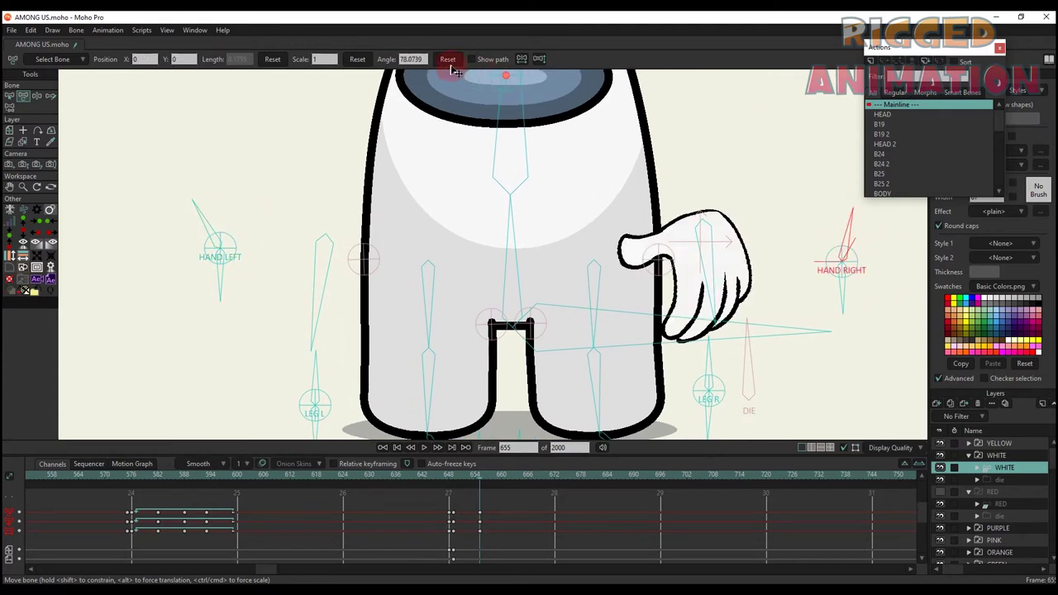
# Reset the HAND LEFT control's angle to 90° and move the timeline to frame 720.
pyautogui.click(208, 217)
pyautogui.moveTo(208, 217); pyautogui.dragTo(222, 212)
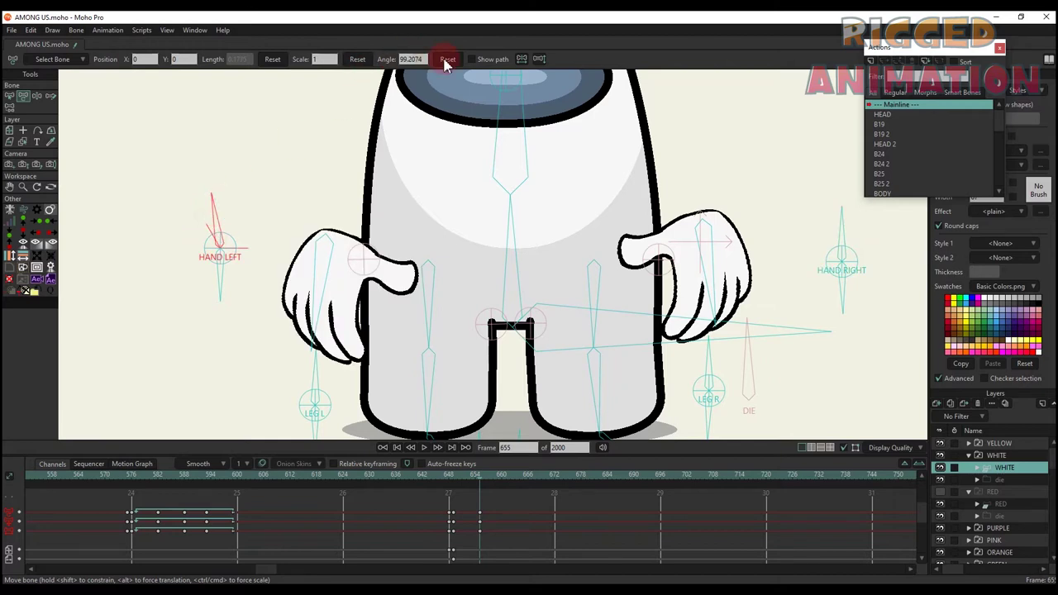
pyautogui.moveTo(405, 120); pyautogui.dragTo(243, 214)
pyautogui.click(438, 393)
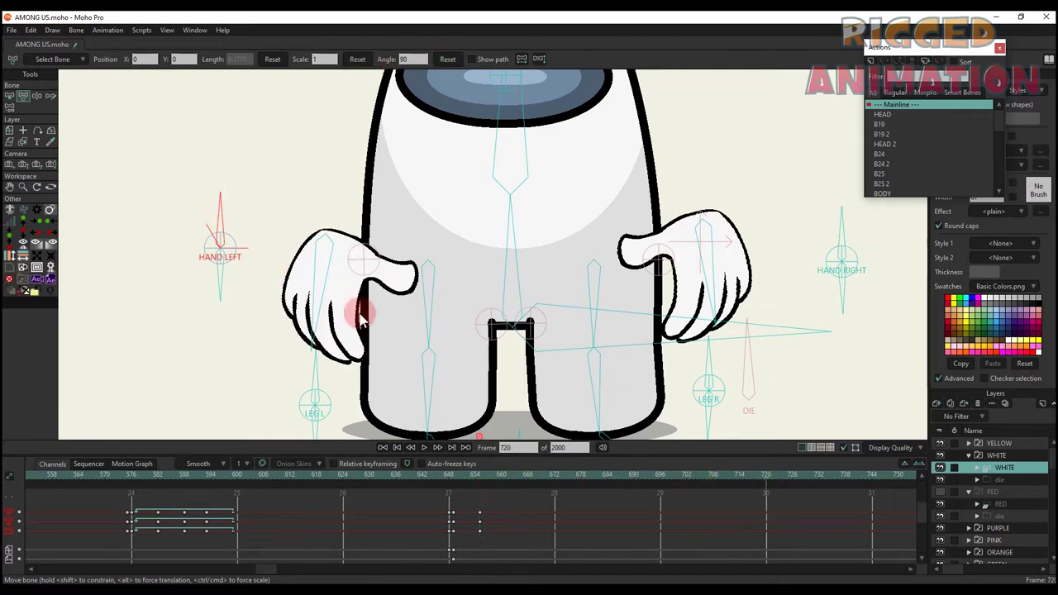
# Rotate the HAND LEFT control down to about 0° at frame 720 and return the timeline to frame 655.
pyautogui.moveTo(221, 212); pyautogui.dragTo(275, 239)
pyautogui.click(480, 480)
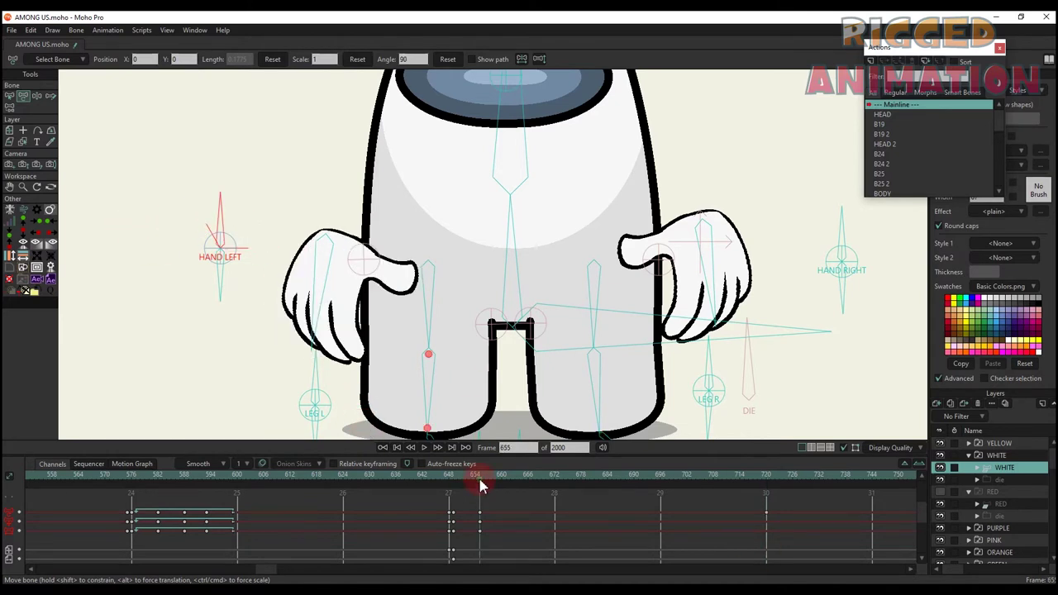
pyautogui.hotkey('ctrl', 'Right')
pyautogui.hotkey('ctrl', 'Right')
pyautogui.hotkey('ctrl', 'Right')
pyautogui.hotkey('ctrl', 'Right')
pyautogui.hotkey('ctrl', 'Right')
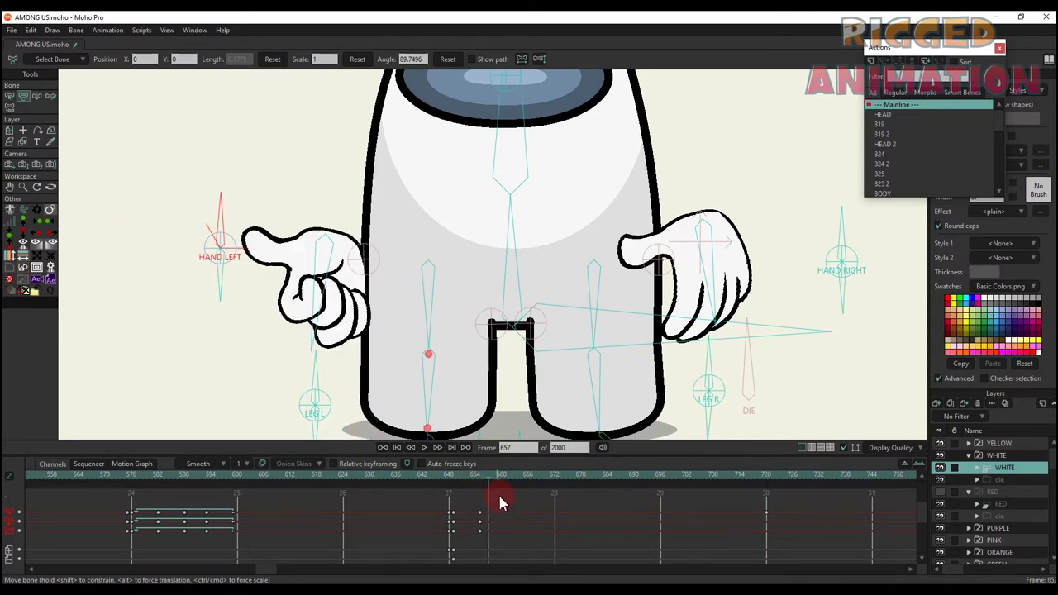
pyautogui.click(481, 483)
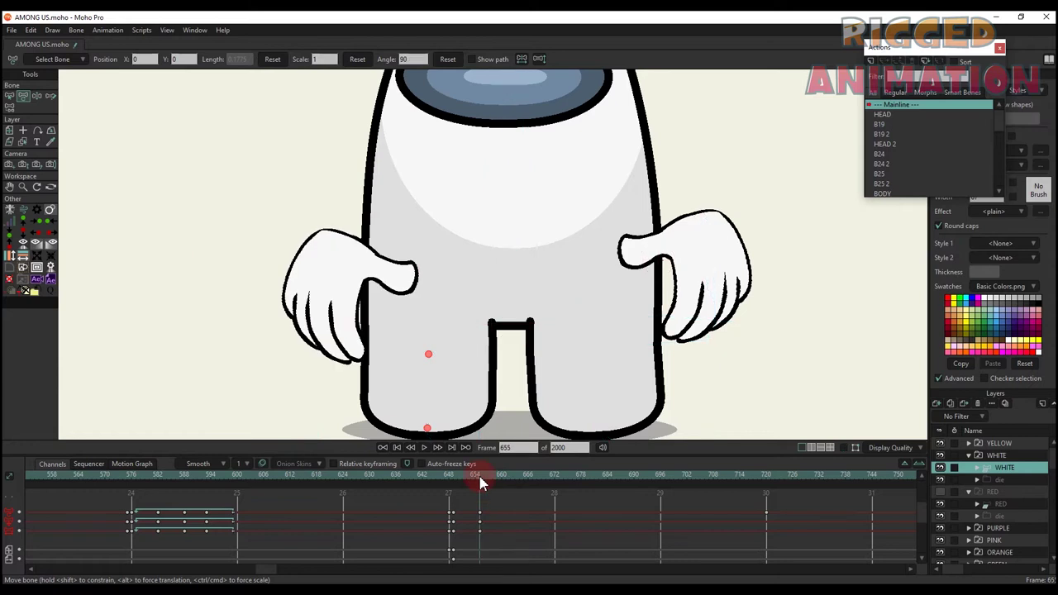
# Step through the timeline from frame 655 to frame 718 to examine the left hand's pose changes.
pyautogui.hotkey('ctrl', 'Right')
pyautogui.hotkey('ctrl', 'Right')
pyautogui.hotkey('ctrl', 'Right')
pyautogui.hotkey('ctrl', 'Right')
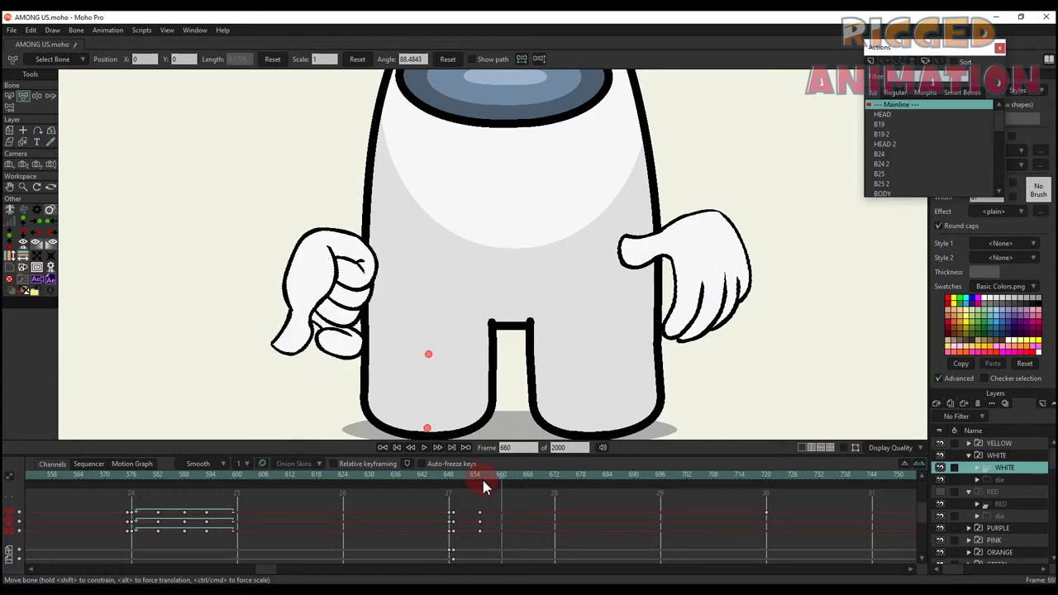
pyautogui.hotkey('ctrl', 'Right')
pyautogui.hotkey('ctrl', 'Right')
pyautogui.hotkey('ctrl', 'Right')
pyautogui.hotkey('ctrl', 'Right')
pyautogui.hotkey('ctrl', 'Right')
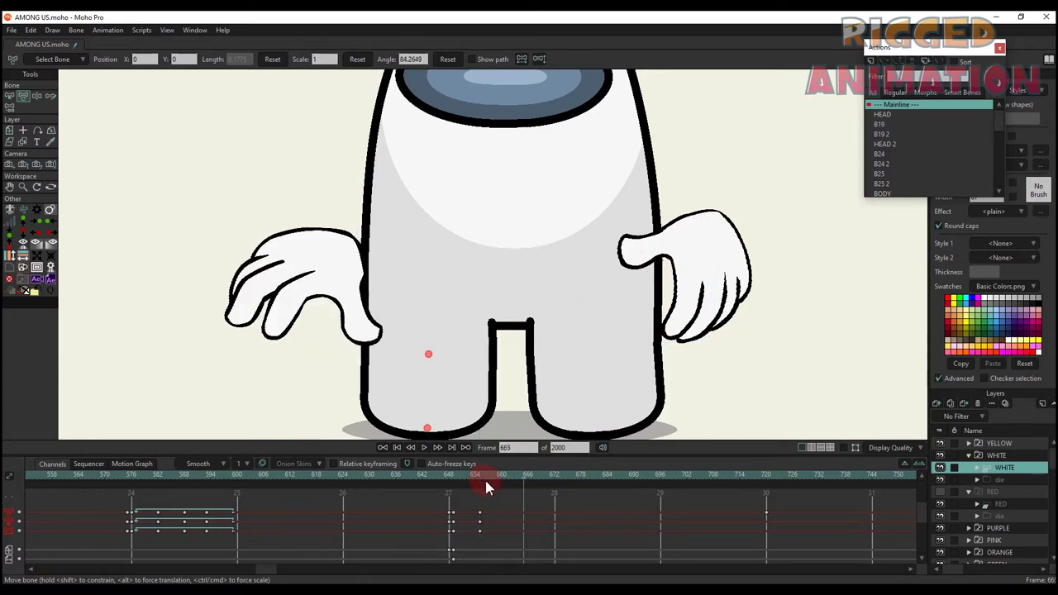
pyautogui.hotkey('ctrl', 'Right')
pyautogui.hotkey('ctrl', 'Right')
pyautogui.hotkey('ctrl', 'Right')
pyautogui.hotkey('ctrl', 'Right')
pyautogui.hotkey('ctrl', 'Right')
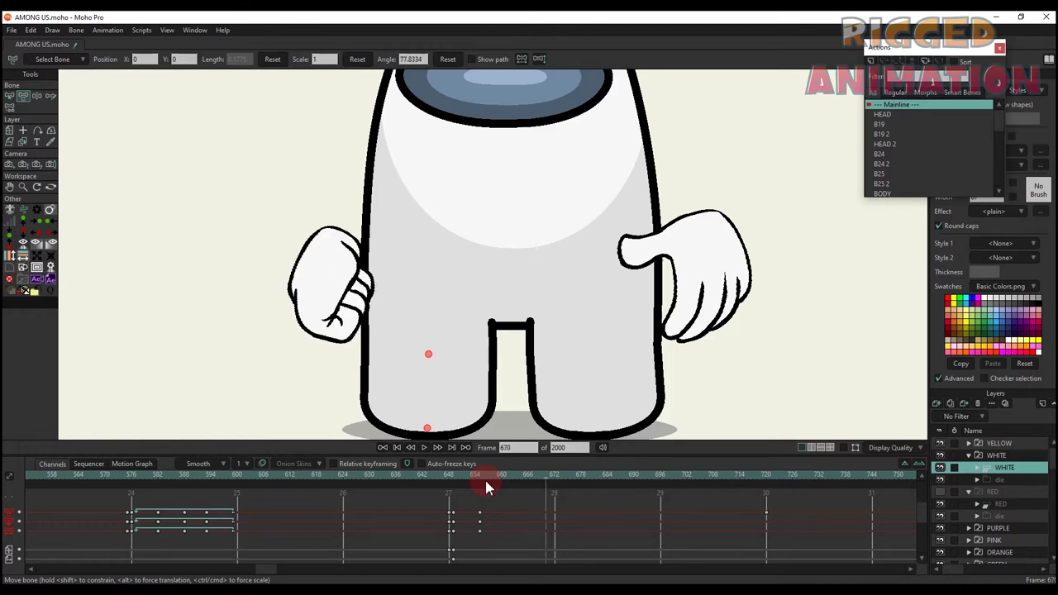
pyautogui.hotkey('ctrl', 'Right')
pyautogui.hotkey('ctrl', 'Right')
pyautogui.hotkey('ctrl', 'Right')
pyautogui.hotkey('ctrl', 'Right')
pyautogui.hotkey('ctrl', 'Right')
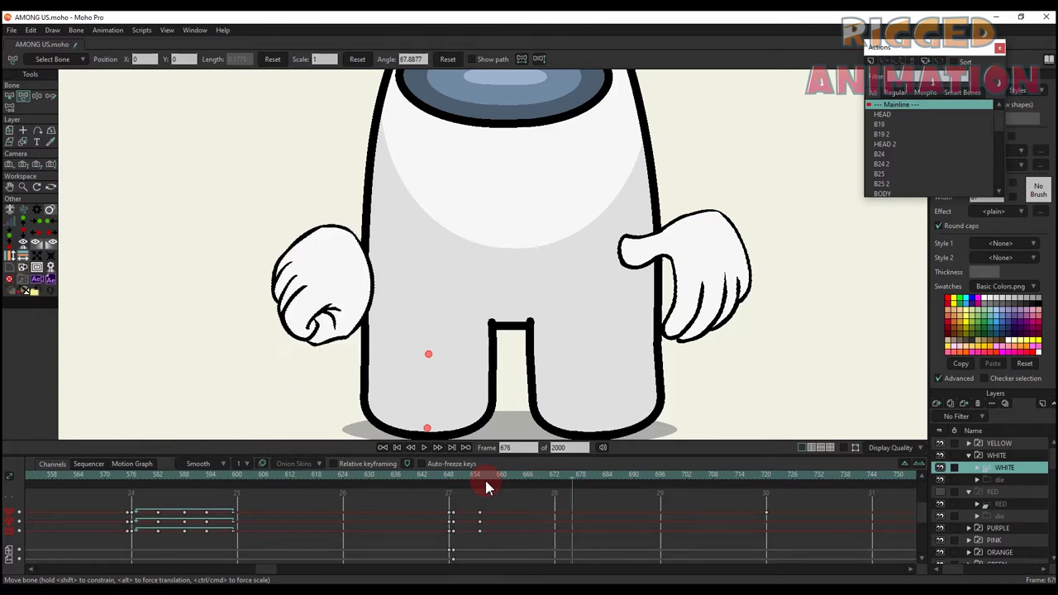
pyautogui.hotkey('ctrl', 'Right')
pyautogui.hotkey('ctrl', 'Right')
pyautogui.hotkey('ctrl', 'Right')
pyautogui.hotkey('ctrl', 'Right')
pyautogui.hotkey('ctrl', 'Right')
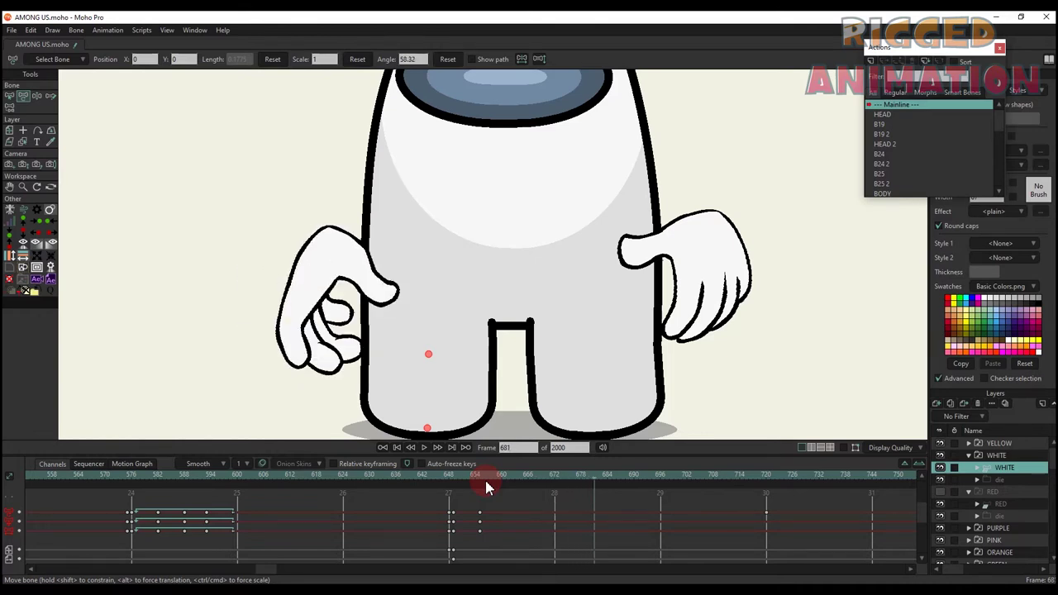
pyautogui.hotkey('ctrl', 'Right')
pyautogui.hotkey('ctrl', 'Right')
pyautogui.hotkey('ctrl', 'Right')
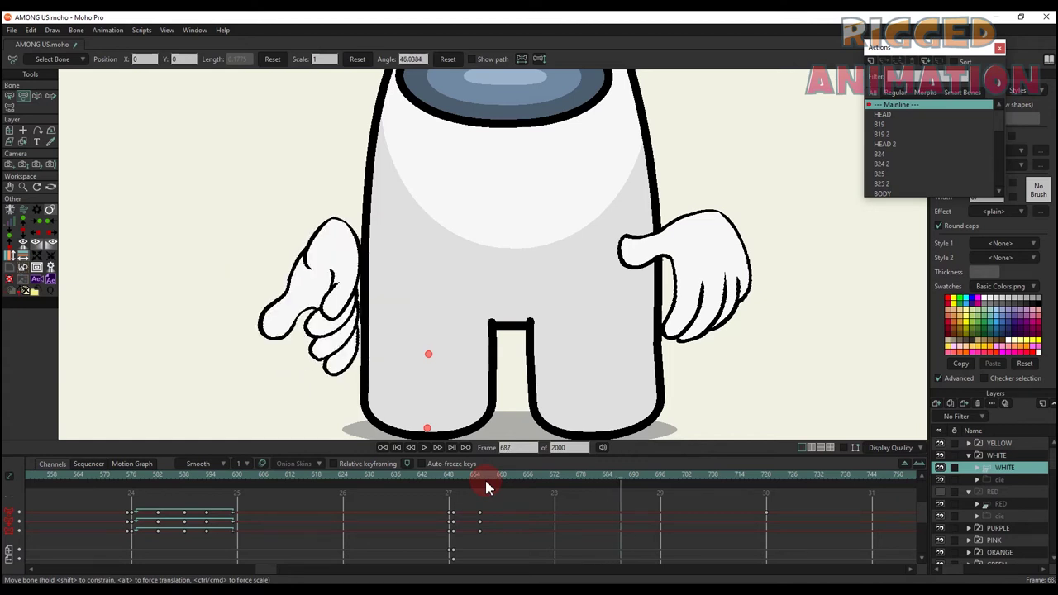
pyautogui.hotkey('ctrl', 'Right')
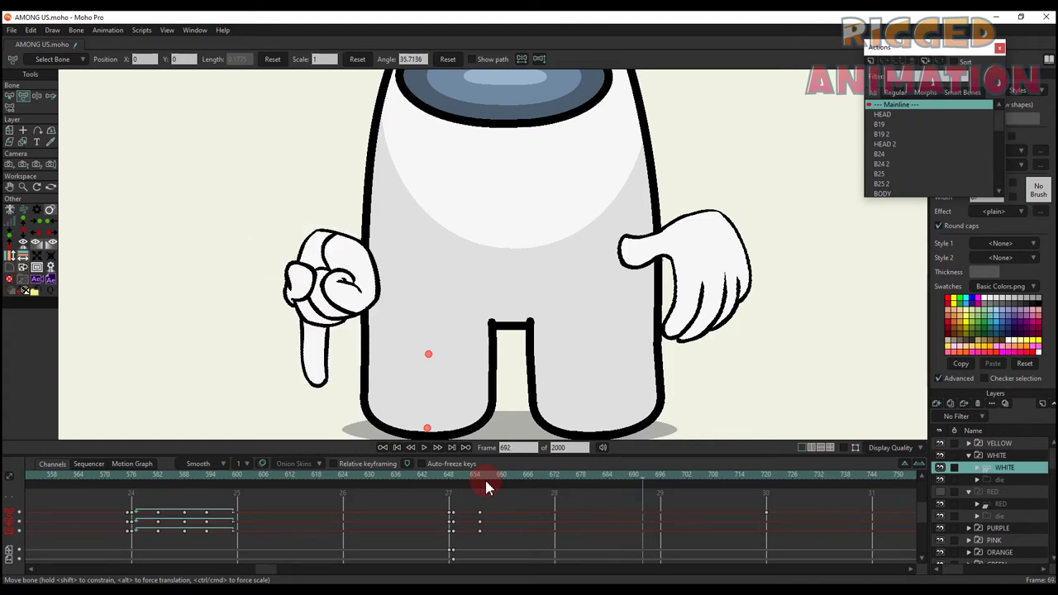
pyautogui.hotkey('ctrl', 'Right')
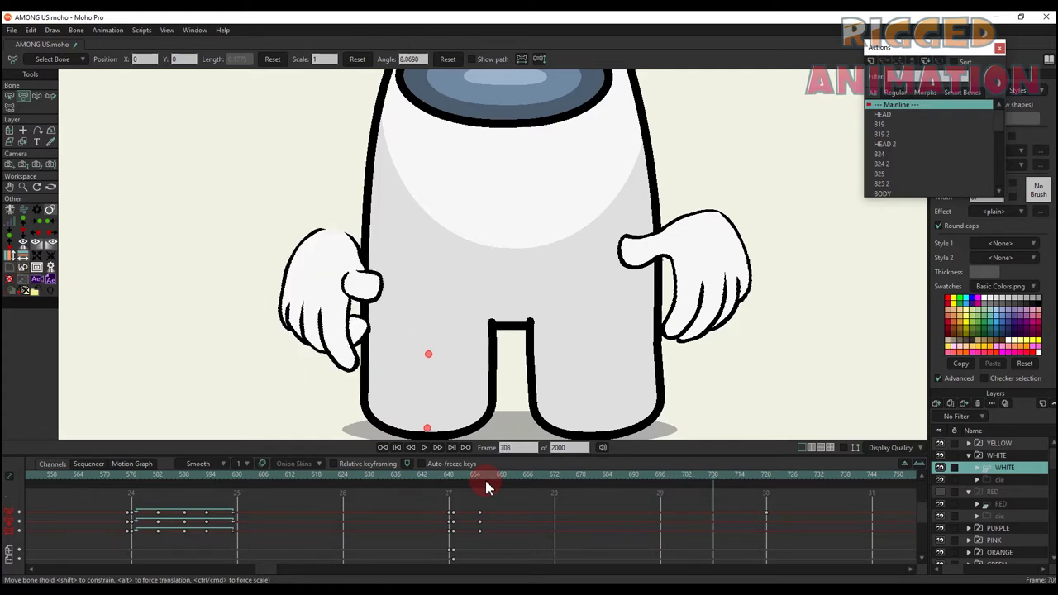
pyautogui.hotkey('ctrl', 'Right')
pyautogui.hotkey('ctrl', 'Right')
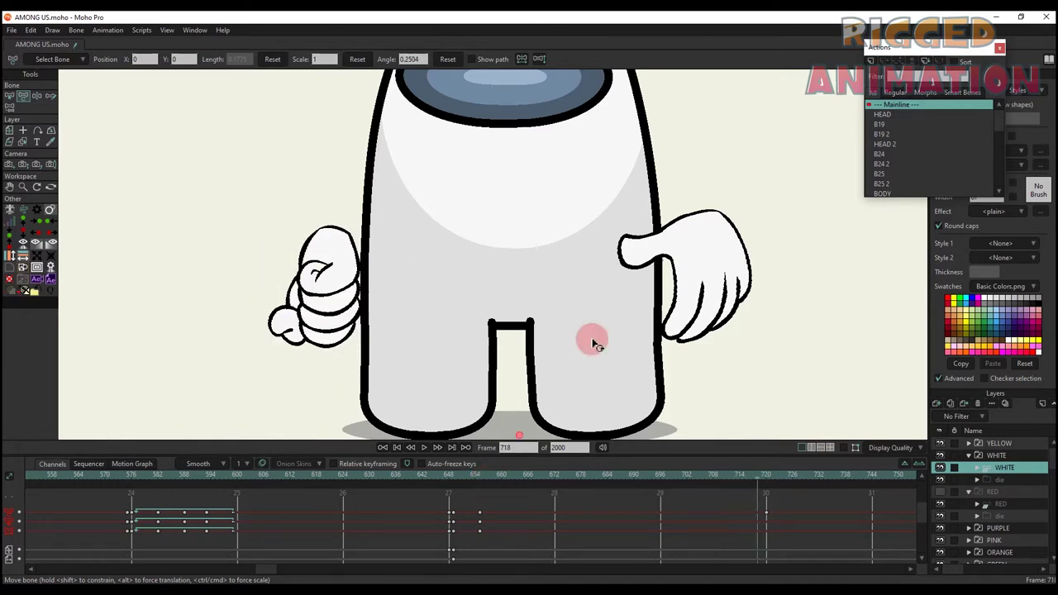
# Undo the HAND LEFT rotation keyed at frame 720 and return the timeline to frame 655.
pyautogui.scroll(2, 769, 520)
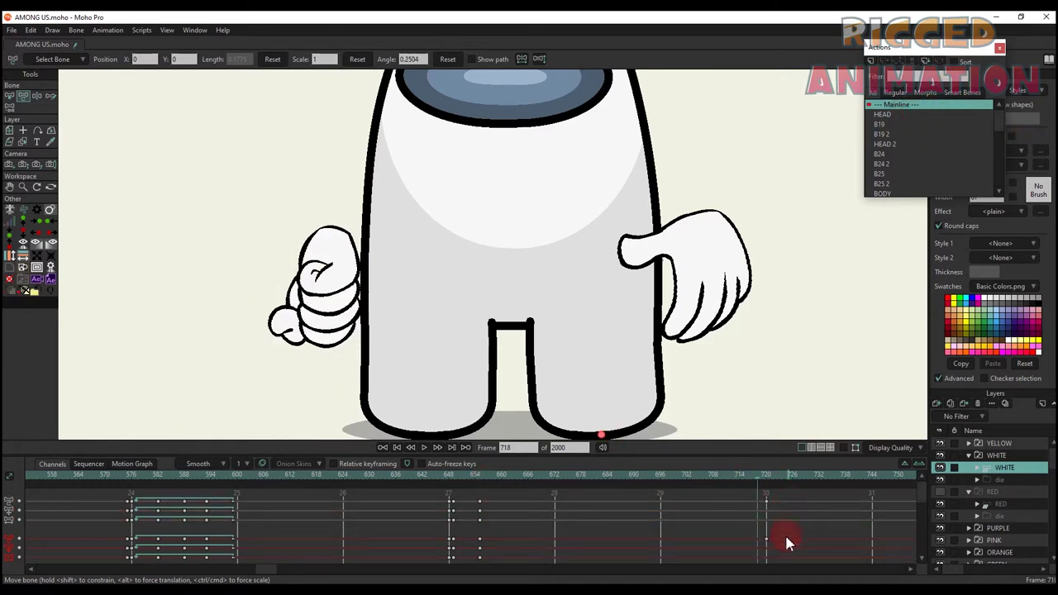
pyautogui.hotkey('ctrl', 'z')
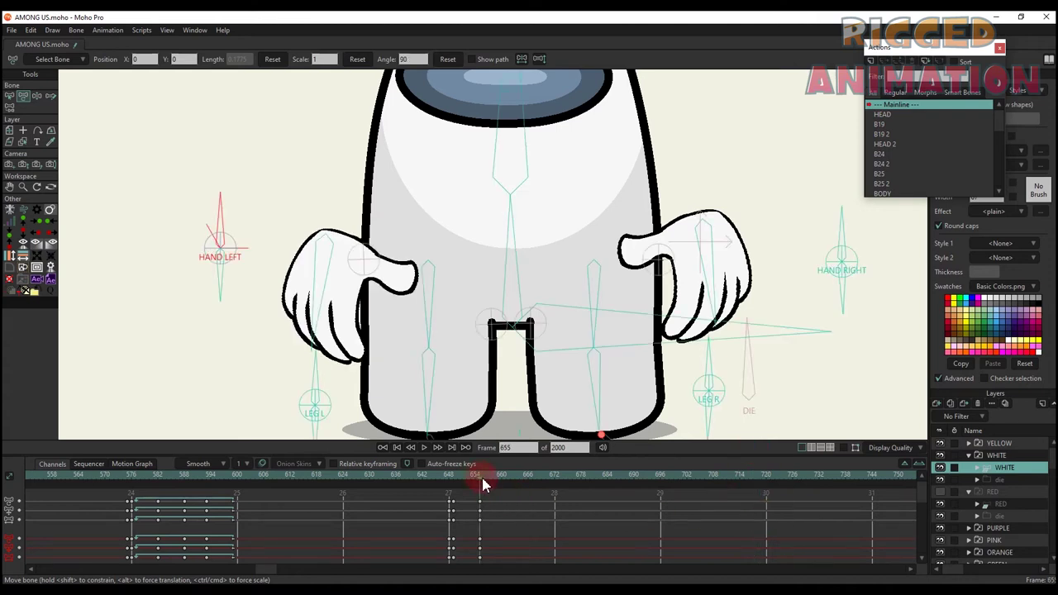
pyautogui.scroll(-2, 428, 264)
pyautogui.click(452, 448)
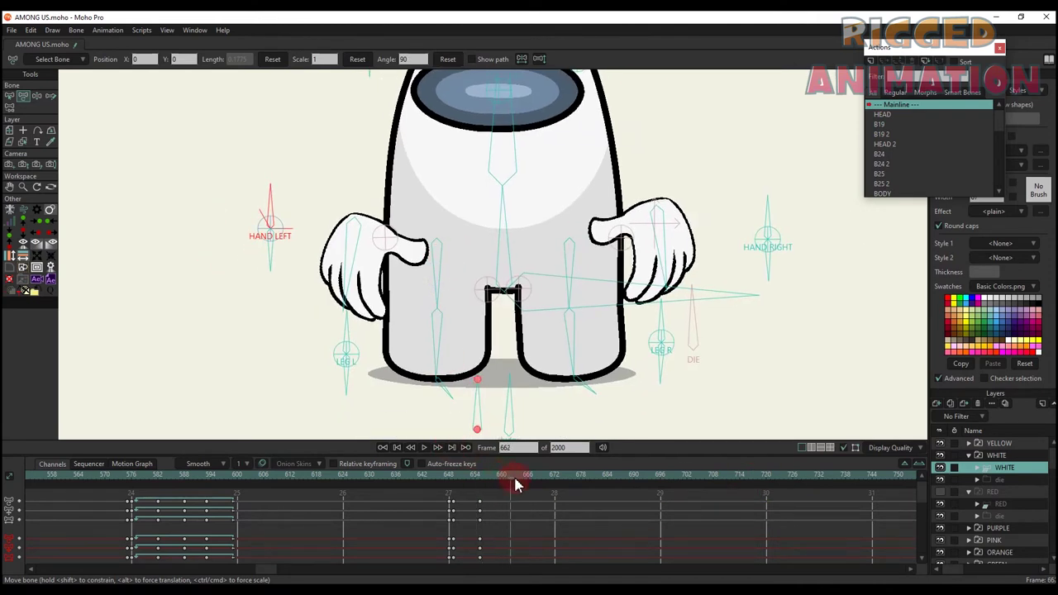
pyautogui.click(479, 480)
pyautogui.scroll(3, 272, 237)
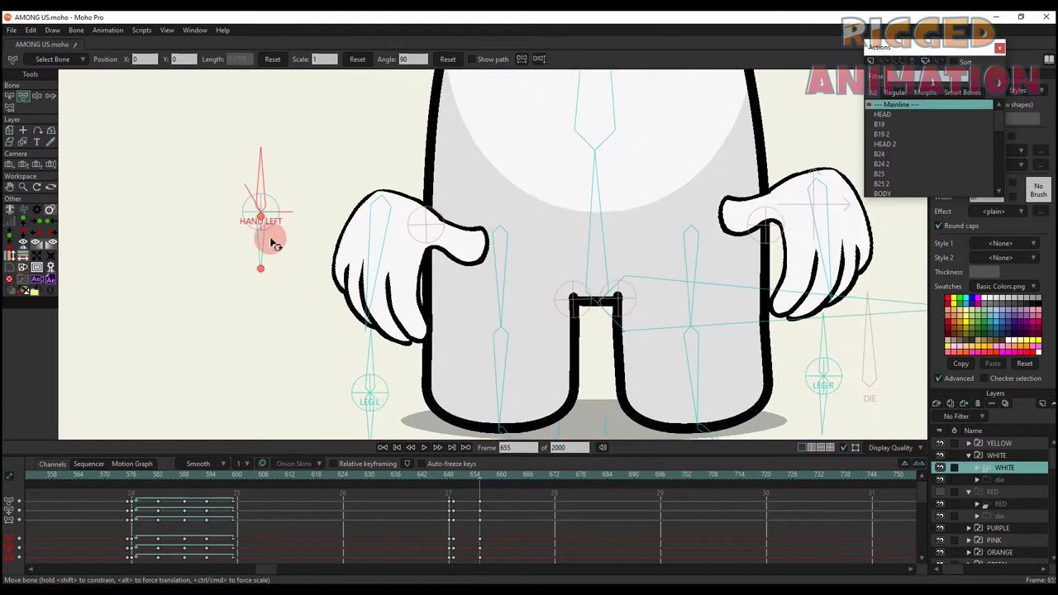
# Test the lower HAND LEFT bone and both HAND RIGHT bones, rotating the upper right one to 60°, and reset their angles.
pyautogui.moveTo(261, 244)
pyautogui.mouseDown()
pyautogui.moveTo(223, 217)
pyautogui.moveTo(270, 228)
pyautogui.moveTo(188, 209)
pyautogui.moveTo(397, 109)
pyautogui.mouseUp()
pyautogui.scroll(-1, 225, 216)
pyautogui.moveTo(761, 203); pyautogui.dragTo(524, 208)
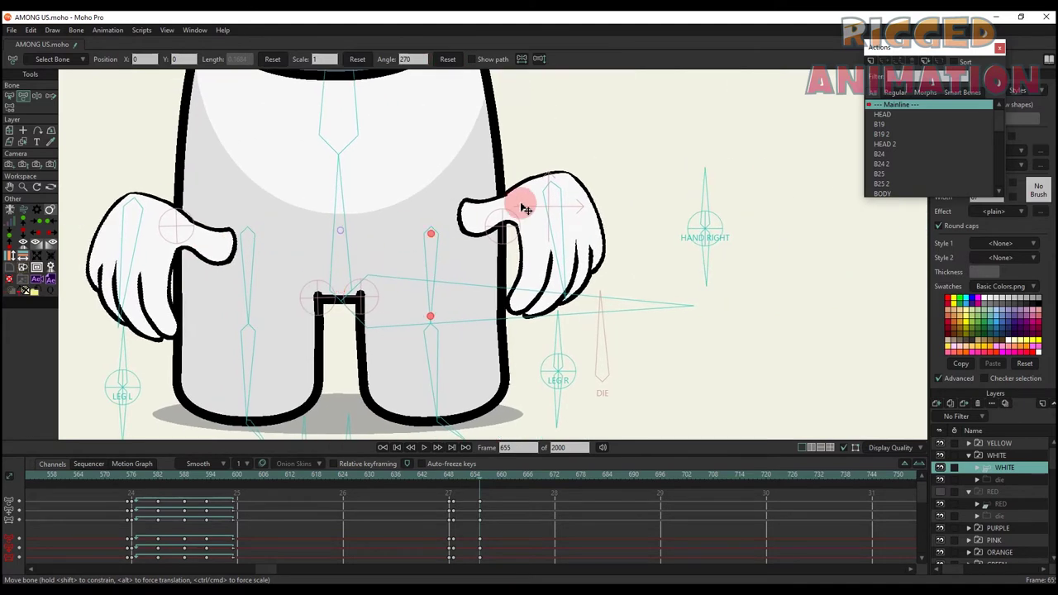
pyautogui.moveTo(703, 197); pyautogui.dragTo(761, 175)
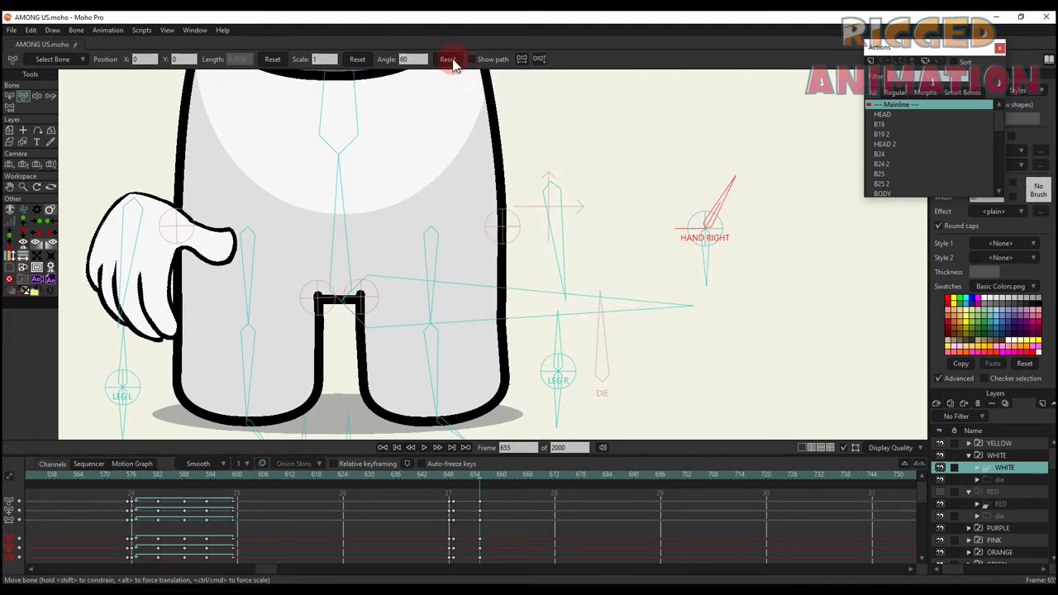
pyautogui.scroll(-2, 708, 252)
pyautogui.moveTo(695, 250); pyautogui.dragTo(686, 273)
pyautogui.scroll(1, 569, 323)
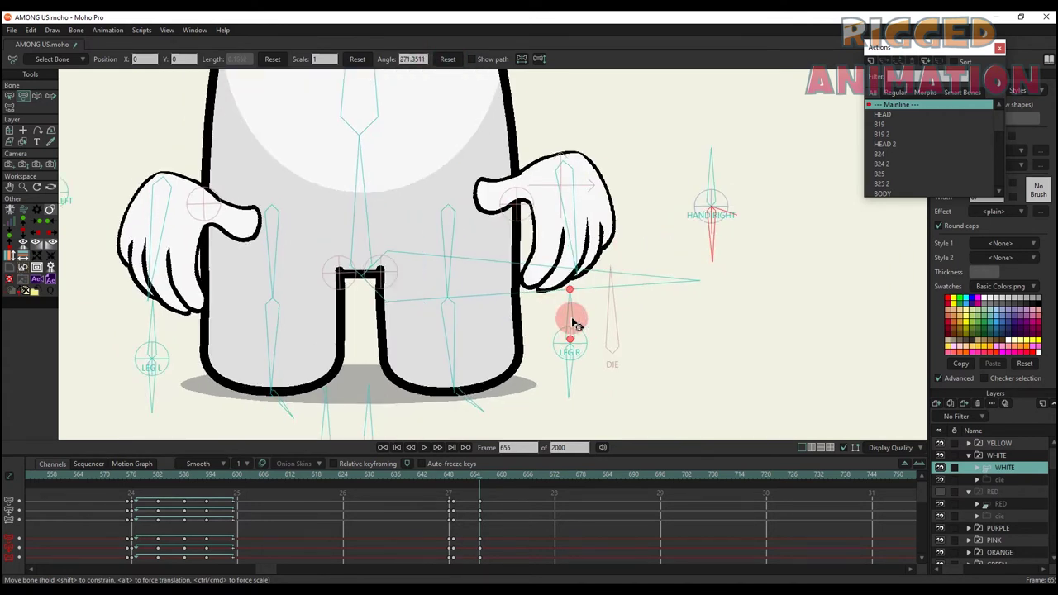
# Rotate LEG R to about 20.39° and LEG L to about 19.24°, resetting each, and test the lower bones of both leg controls.
pyautogui.moveTo(572, 320); pyautogui.dragTo(524, 144)
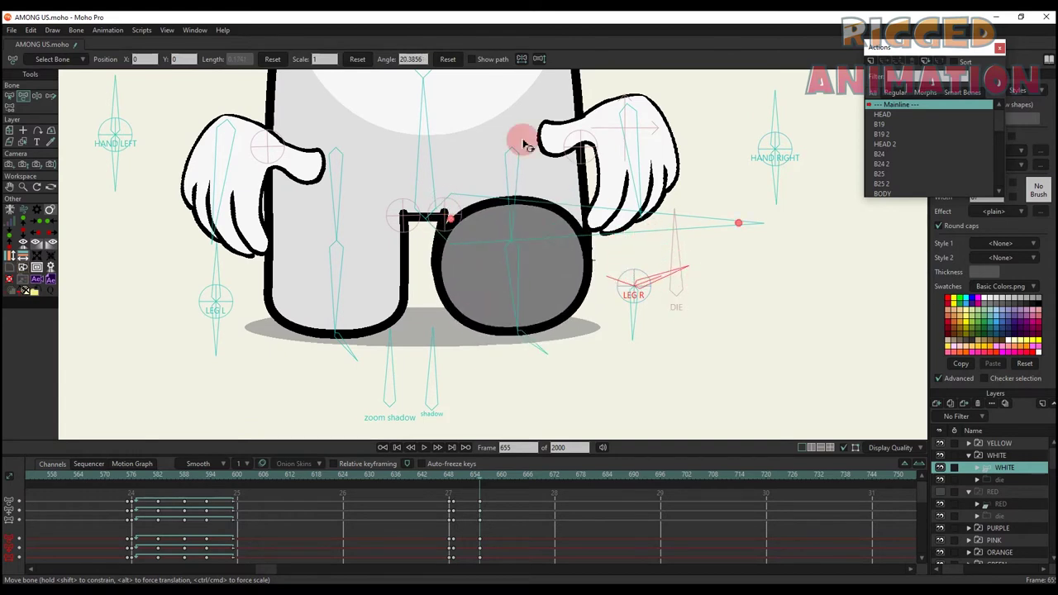
pyautogui.click(447, 60)
pyautogui.moveTo(253, 272); pyautogui.dragTo(392, 81)
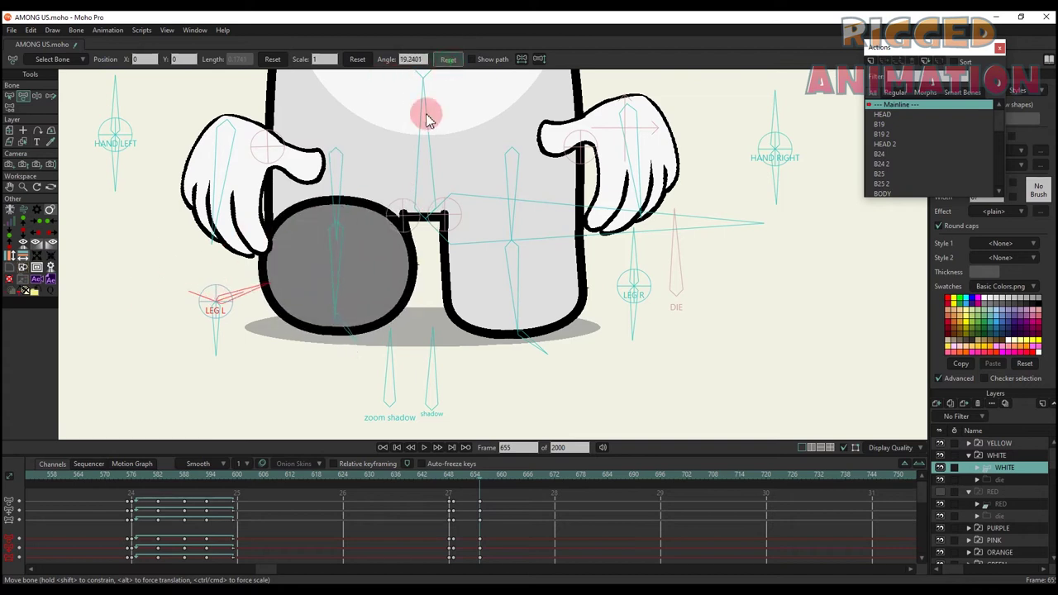
pyautogui.click(447, 59)
pyautogui.moveTo(228, 338); pyautogui.dragTo(156, 273)
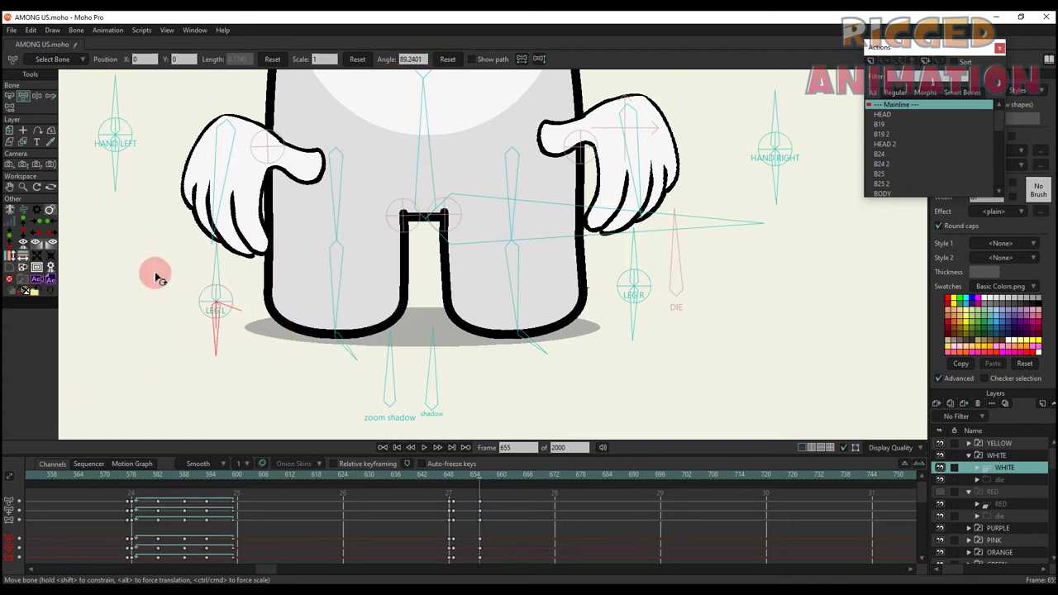
pyautogui.click(450, 59)
pyautogui.click(628, 318)
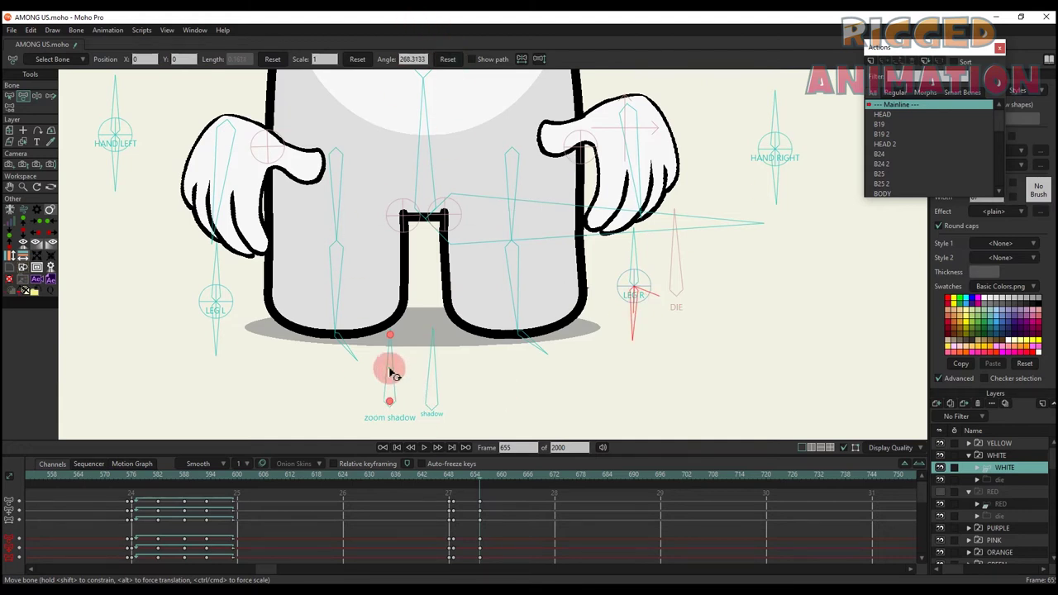
# Rotate the zoom shadow bone to about 59.49°, reset its angle, and try moving the neighbouring shadow bone.
pyautogui.moveTo(393, 374); pyautogui.dragTo(377, 124)
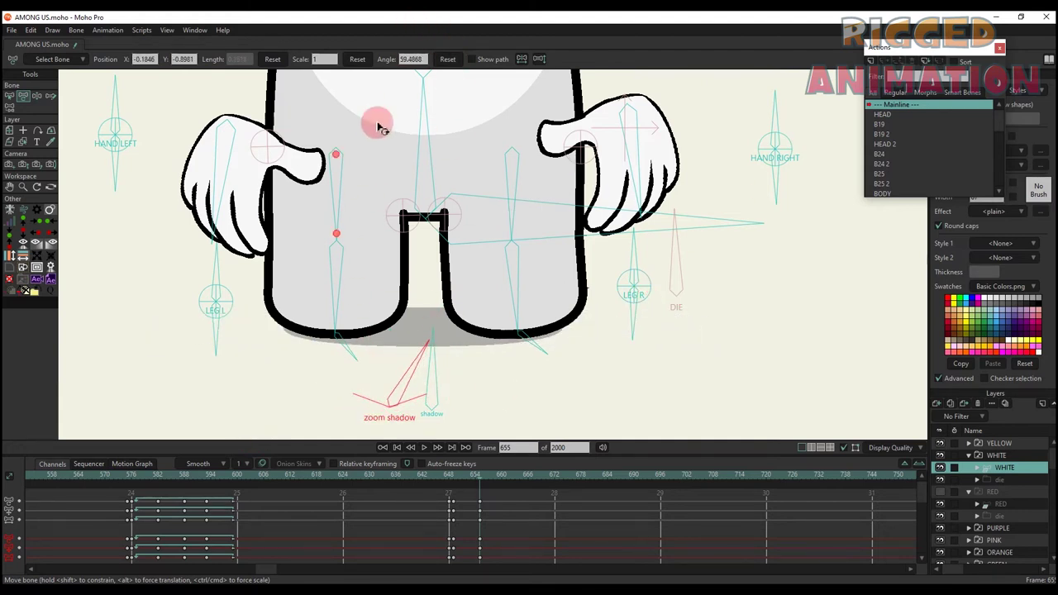
pyautogui.click(447, 60)
pyautogui.click(411, 420)
pyautogui.moveTo(436, 406); pyautogui.dragTo(452, 427)
# Delete the test keyframes at frame 655 and move the timeline to frame 649.
pyautogui.click(486, 537)
pyautogui.moveTo(501, 560); pyautogui.dragTo(470, 464)
pyautogui.press('Delete')
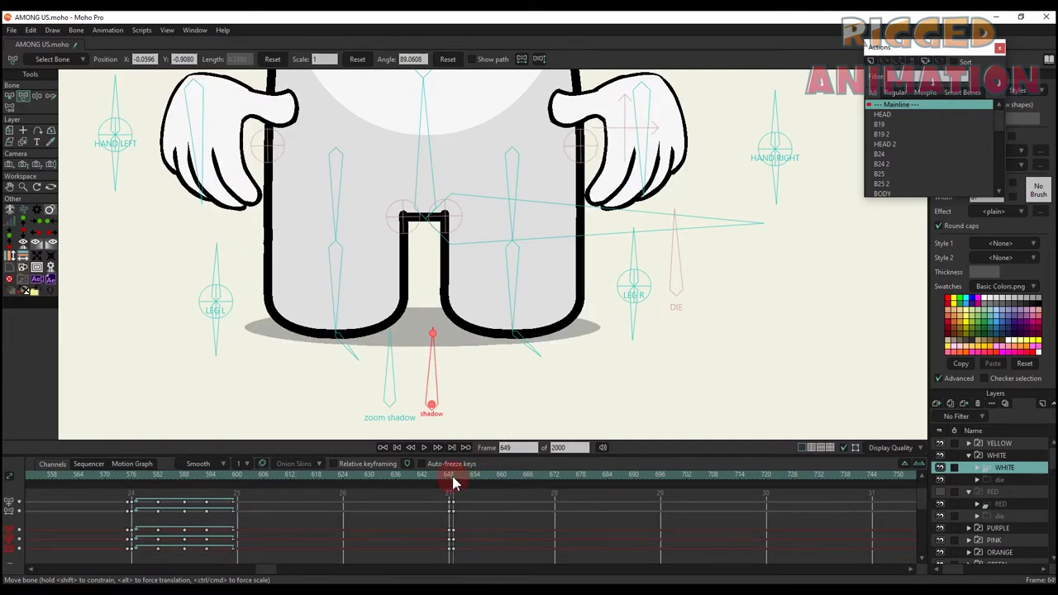
pyautogui.scroll(-5, 436, 306)
pyautogui.scroll(1, 423, 361)
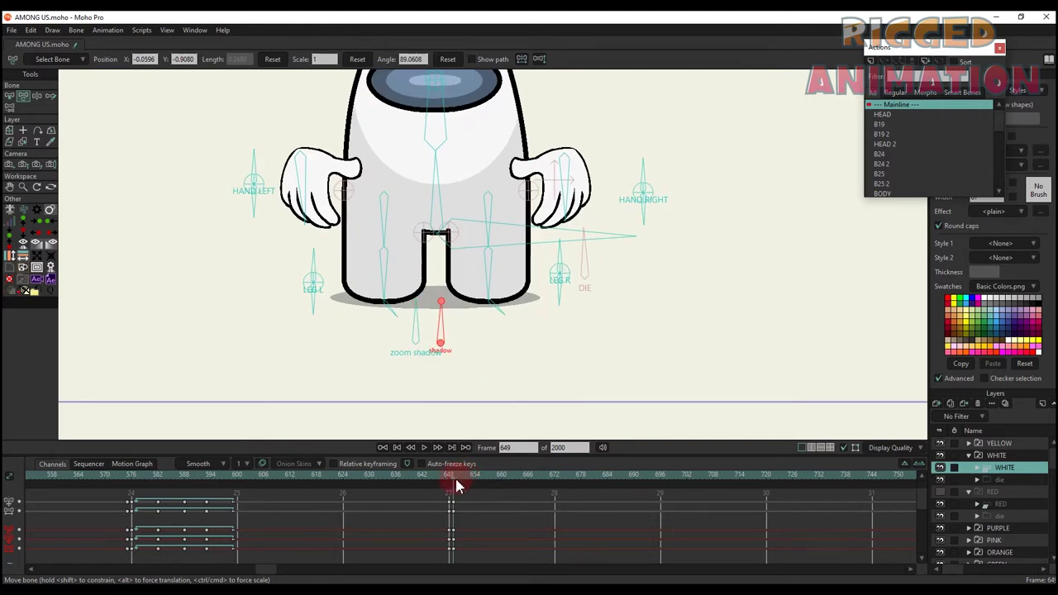
# Select both foot bones, turn on their bone lock at frame 649, and move the timeline to frame 657.
pyautogui.press('s')
pyautogui.click(389, 305)
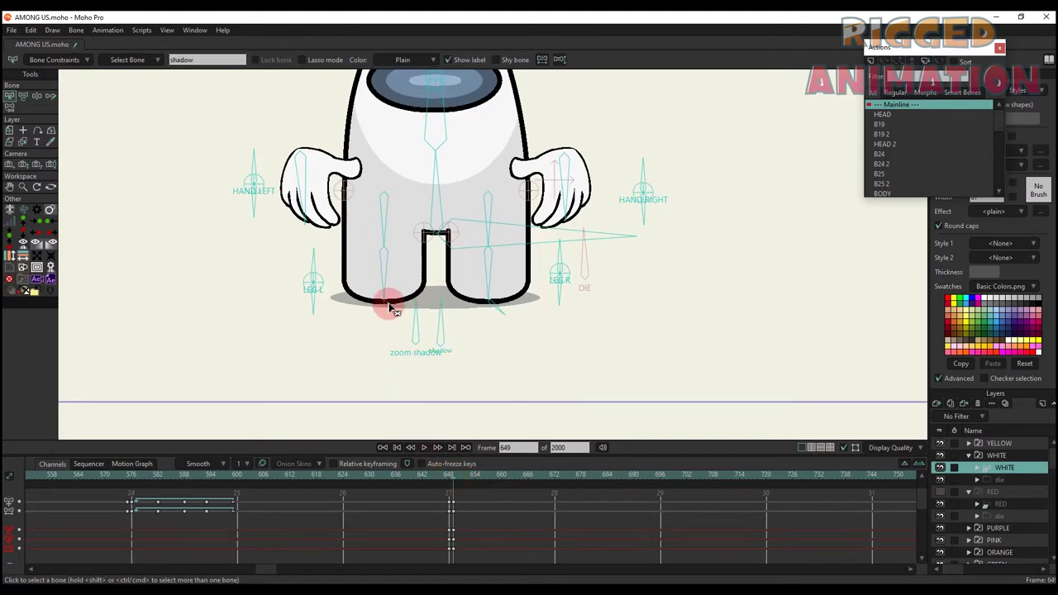
pyautogui.click(248, 59)
pyautogui.scroll(-2, 502, 425)
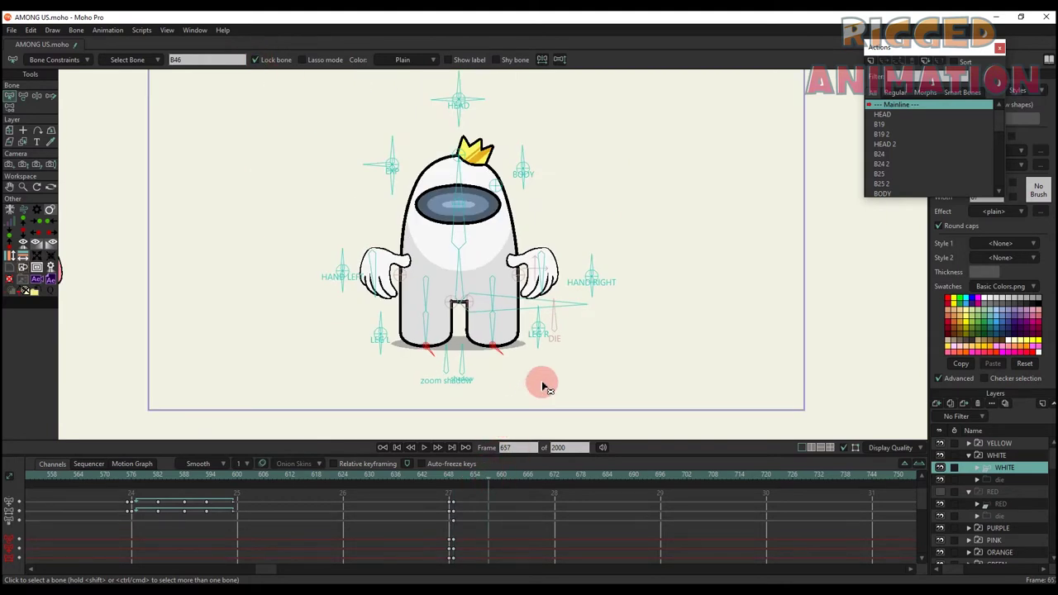
pyautogui.click(543, 386)
# Try pulling the body slightly upward with the Manipulate Bones tool at frame 657 and delete the resulting keyframes.
pyautogui.press('z')
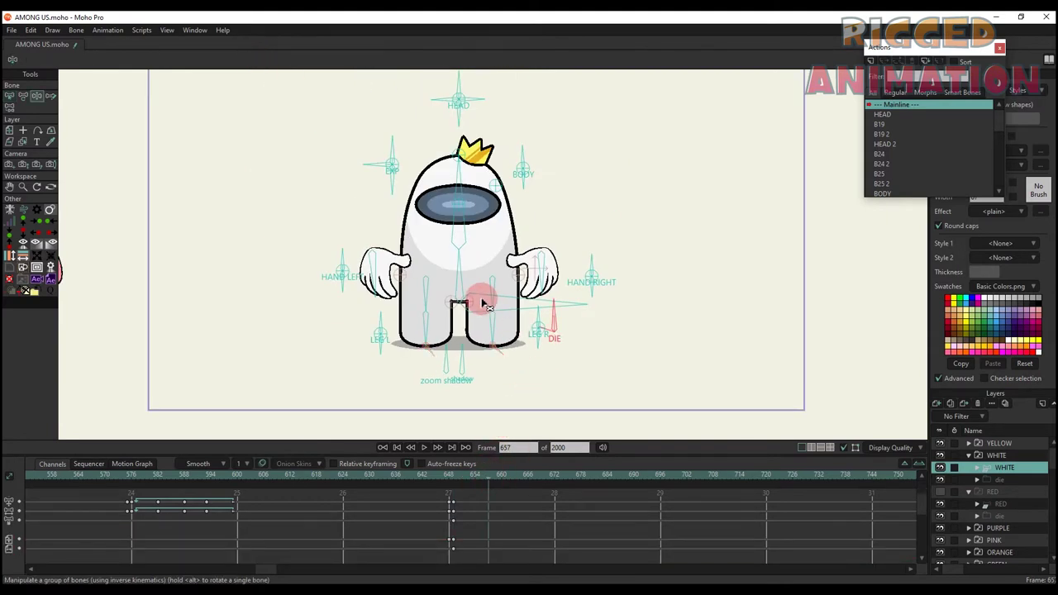
pyautogui.moveTo(484, 303)
pyautogui.mouseDown()
pyautogui.moveTo(463, 281)
pyautogui.moveTo(465, 315)
pyautogui.moveTo(502, 310)
pyautogui.moveTo(441, 289)
pyautogui.moveTo(443, 307)
pyautogui.moveTo(488, 312)
pyautogui.moveTo(506, 294)
pyautogui.moveTo(471, 313)
pyautogui.moveTo(479, 293)
pyautogui.moveTo(502, 311)
pyautogui.moveTo(499, 296)
pyautogui.moveTo(477, 300)
pyautogui.moveTo(475, 278)
pyautogui.moveTo(478, 291)
pyautogui.mouseUp()
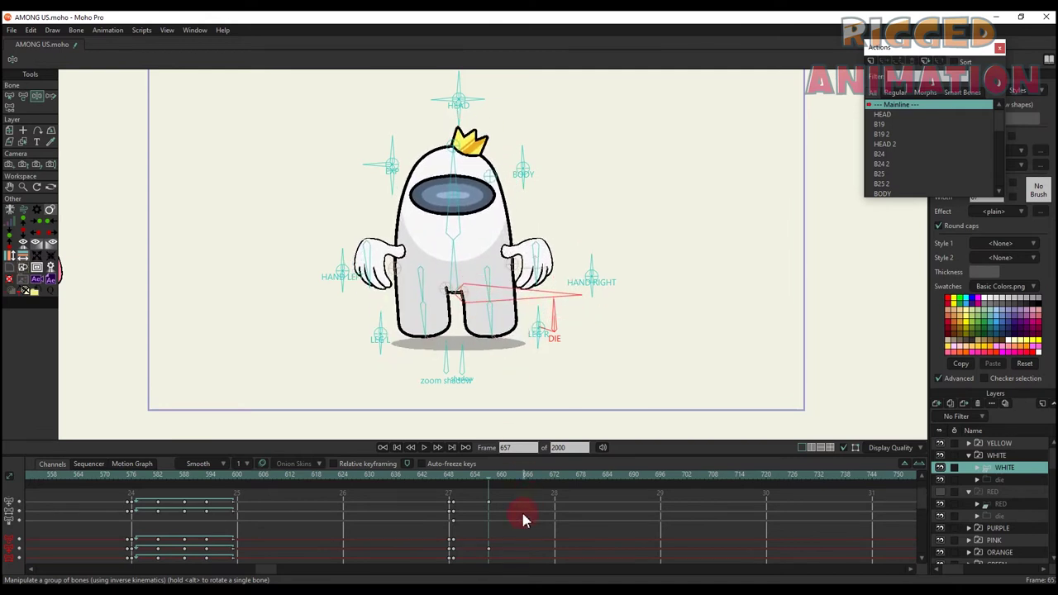
pyautogui.moveTo(512, 553); pyautogui.dragTo(473, 439)
pyautogui.press('Delete')
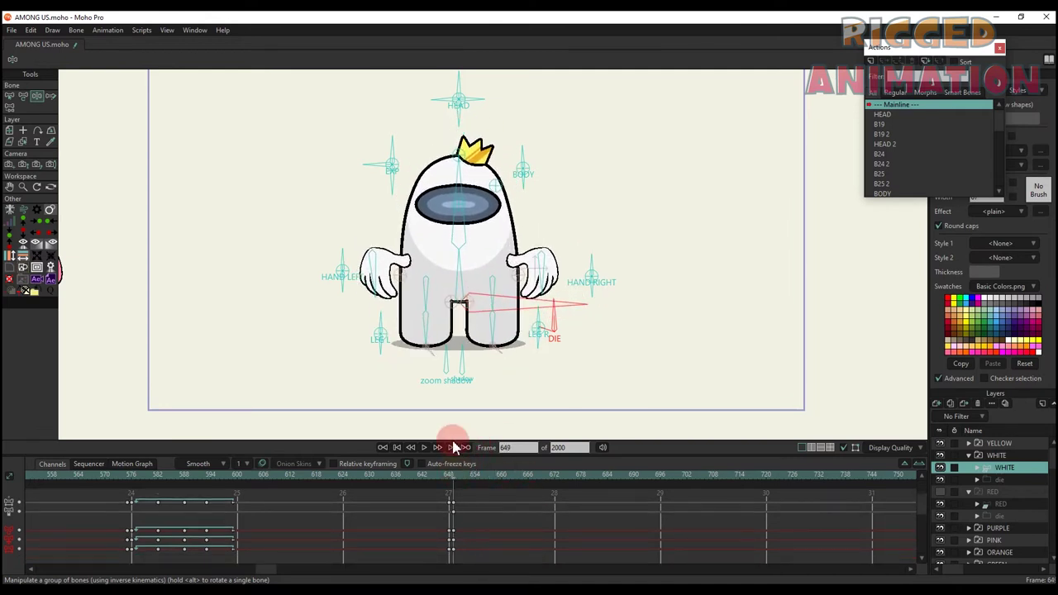
# Select both foot bones at frame 649, turn off their bone lock and deselect them.
pyautogui.scroll(2, 434, 333)
pyautogui.press('b')
pyautogui.click(437, 361)
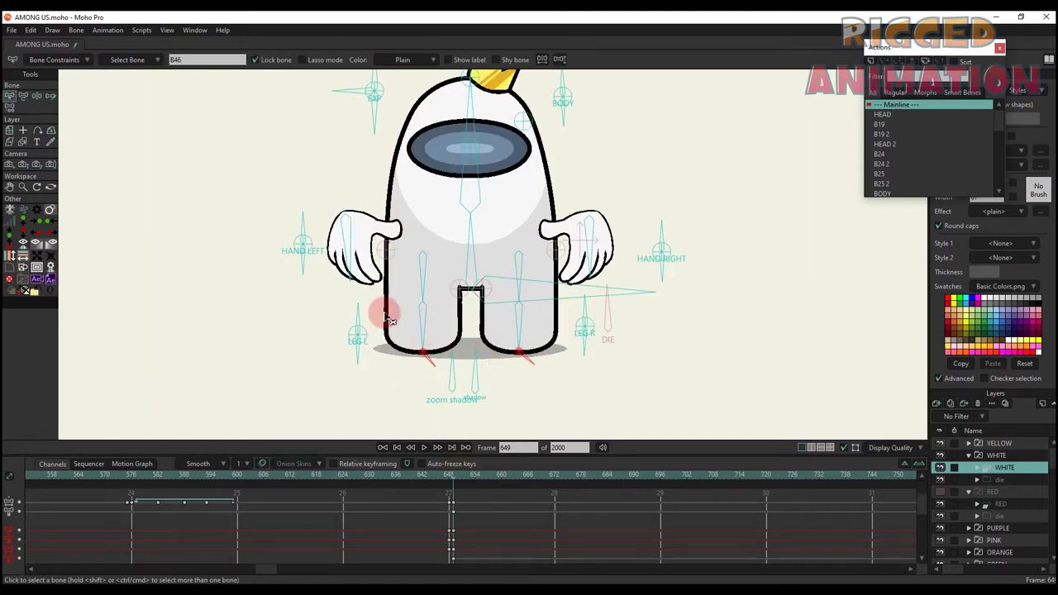
pyautogui.scroll(-1, 598, 369)
pyautogui.click(616, 376)
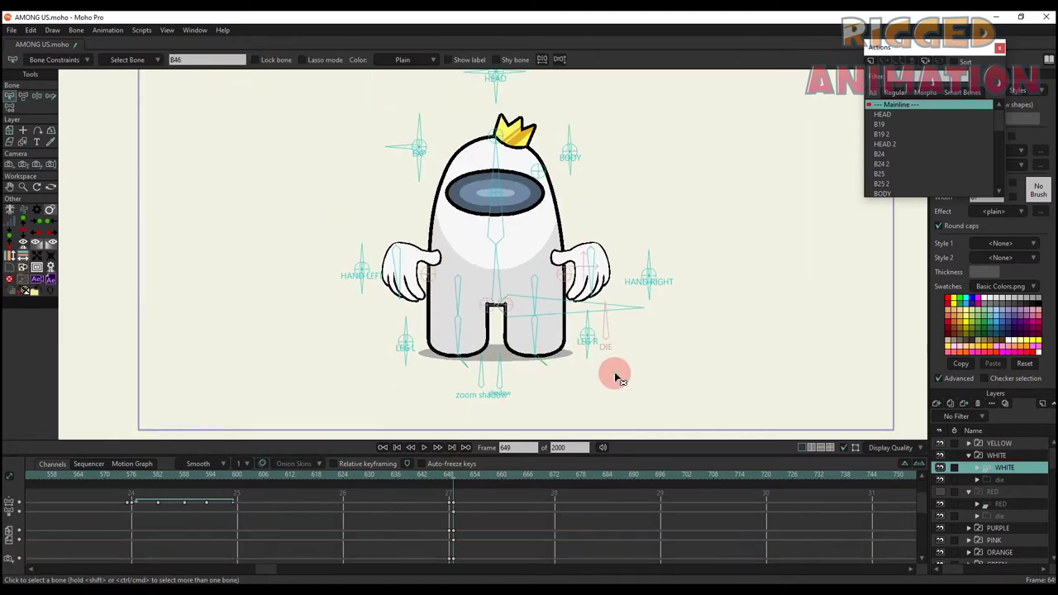
# Advance the timeline to frame 659, test rotating the BODY control, and reset its angle to 90°.
pyautogui.scroll(-2, 601, 285)
pyautogui.moveTo(570, 255); pyautogui.dragTo(534, 279)
pyautogui.scroll(2, 533, 231)
pyautogui.scroll(3, 576, 277)
pyautogui.press('Right')
pyautogui.press('Right')
pyautogui.press('Right')
pyautogui.press('Right')
pyautogui.press('Right')
pyautogui.press('Right')
pyautogui.press('Right')
pyautogui.press('Right')
pyautogui.press('Right')
pyautogui.press('Right')
pyautogui.press('t')
pyautogui.moveTo(533, 156); pyautogui.dragTo(625, 153)
pyautogui.scroll(-2, 538, 139)
pyautogui.click(447, 60)
pyautogui.scroll(2, 534, 187)
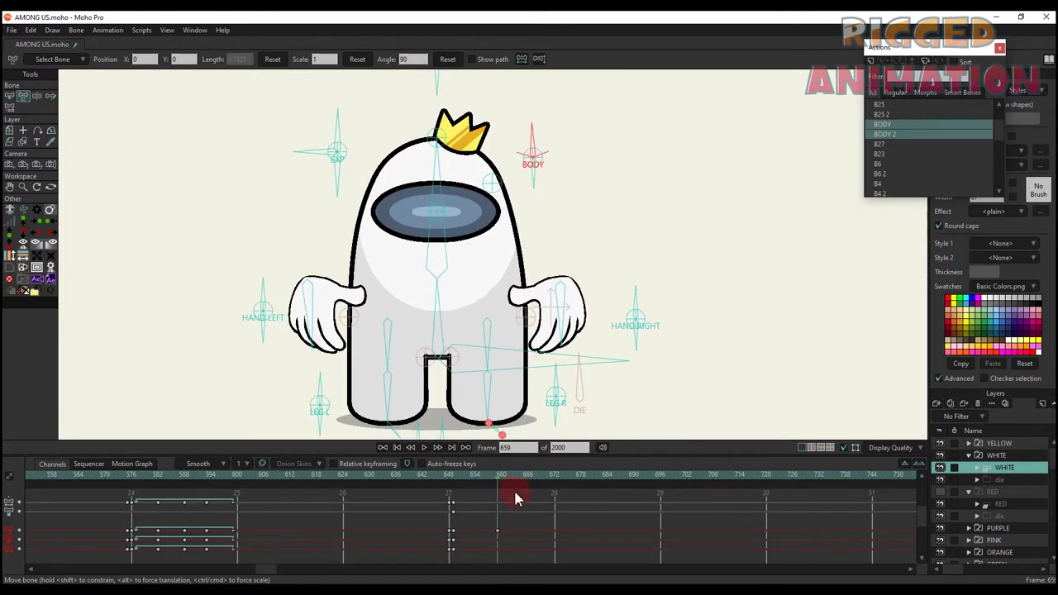
# Turn the character sideways with the BODY control at frame 659 and bend the rear leg's lower bone to about 74.95°.
pyautogui.moveTo(532, 170)
pyautogui.mouseDown()
pyautogui.moveTo(508, 165)
pyautogui.moveTo(496, 123)
pyautogui.moveTo(520, 168)
pyautogui.moveTo(551, 167)
pyautogui.moveTo(579, 111)
pyautogui.moveTo(529, 187)
pyautogui.moveTo(479, 147)
pyautogui.moveTo(534, 184)
pyautogui.moveTo(534, 172)
pyautogui.moveTo(546, 174)
pyautogui.moveTo(529, 170)
pyautogui.moveTo(524, 185)
pyautogui.mouseUp()
pyautogui.moveTo(414, 320); pyautogui.dragTo(369, 323)
pyautogui.moveTo(441, 327); pyautogui.dragTo(376, 364)
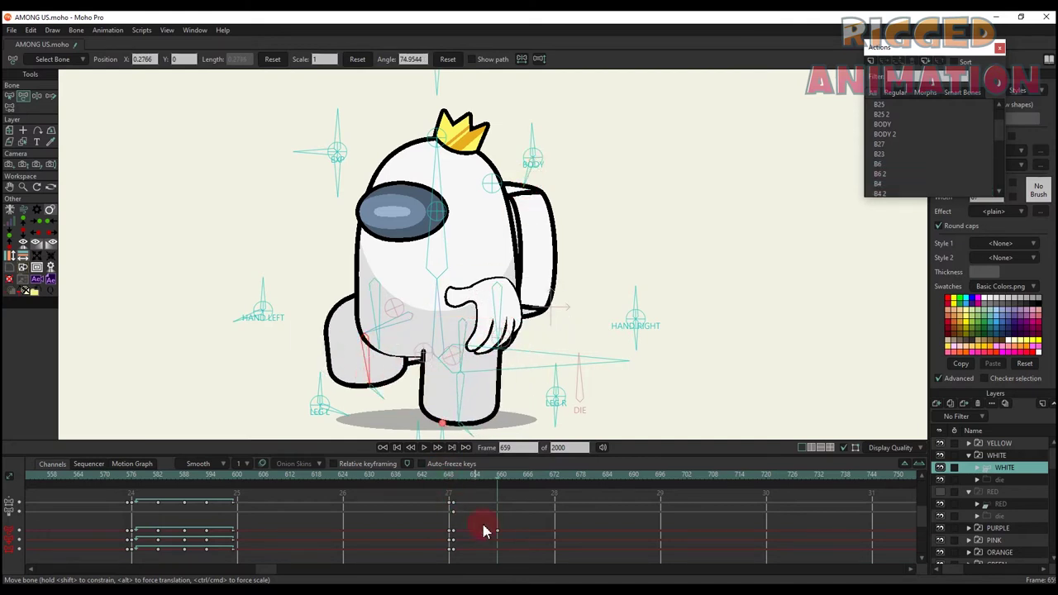
# Delete the test keyframes of the turned body and bent leg at frame 659.
pyautogui.scroll(2, 510, 556)
pyautogui.click(500, 501)
pyautogui.press('Delete')
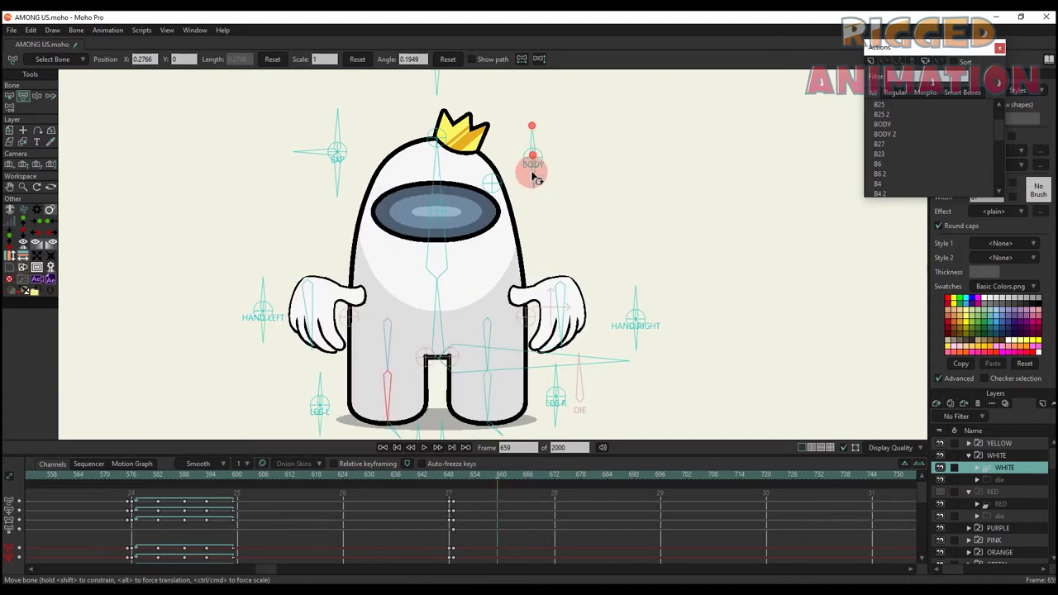
# Turn the character to the opposite side view with the BODY control, test bending both legs, and delete the keyframes at frame 659.
pyautogui.moveTo(532, 172); pyautogui.dragTo(549, 177)
pyautogui.scroll(1, 467, 346)
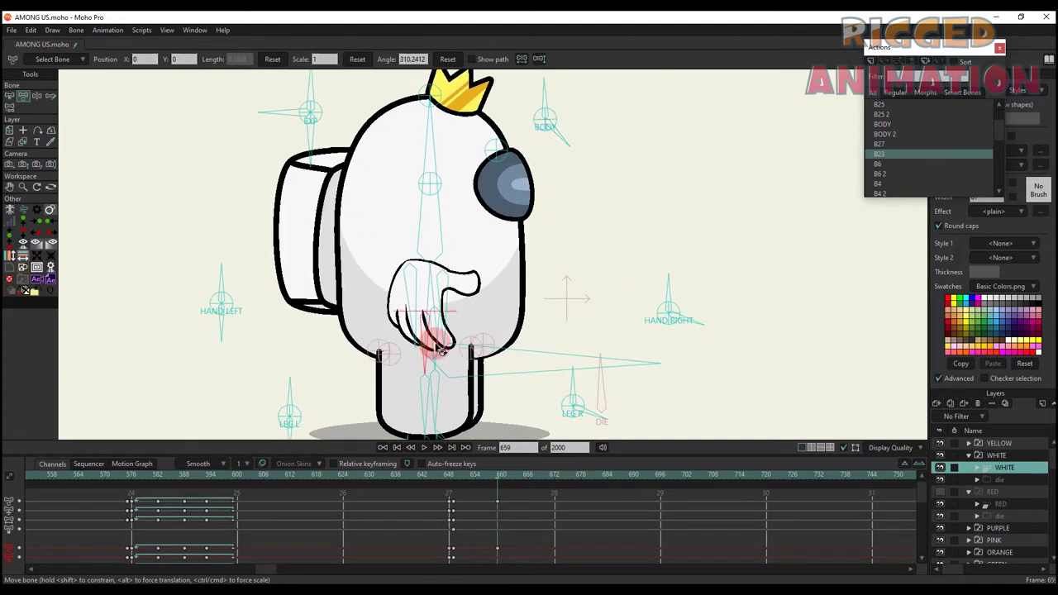
pyautogui.moveTo(436, 345); pyautogui.dragTo(456, 323)
pyautogui.moveTo(403, 392); pyautogui.dragTo(396, 354)
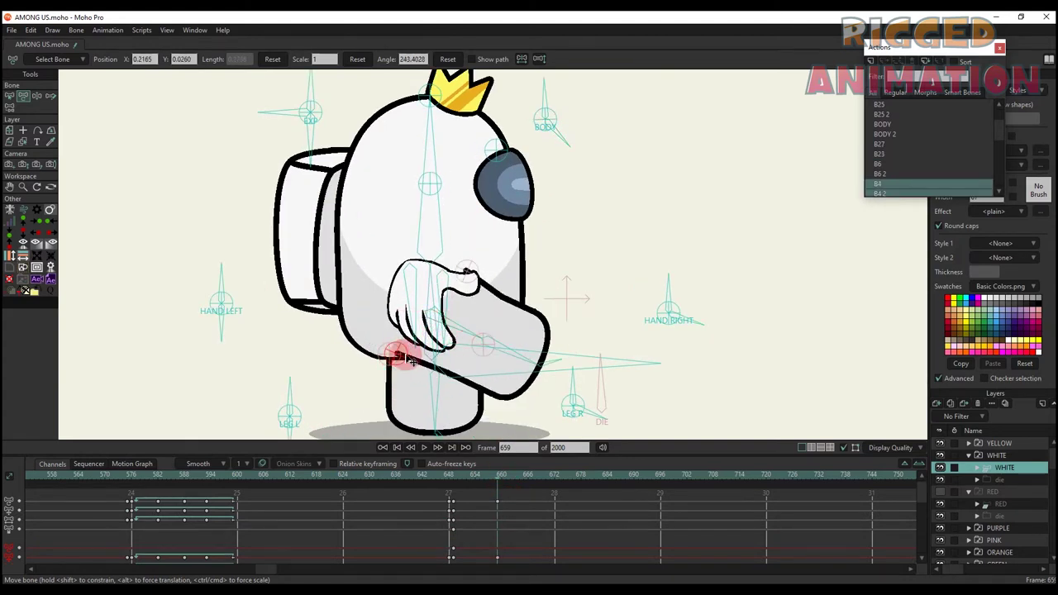
pyautogui.click(459, 302)
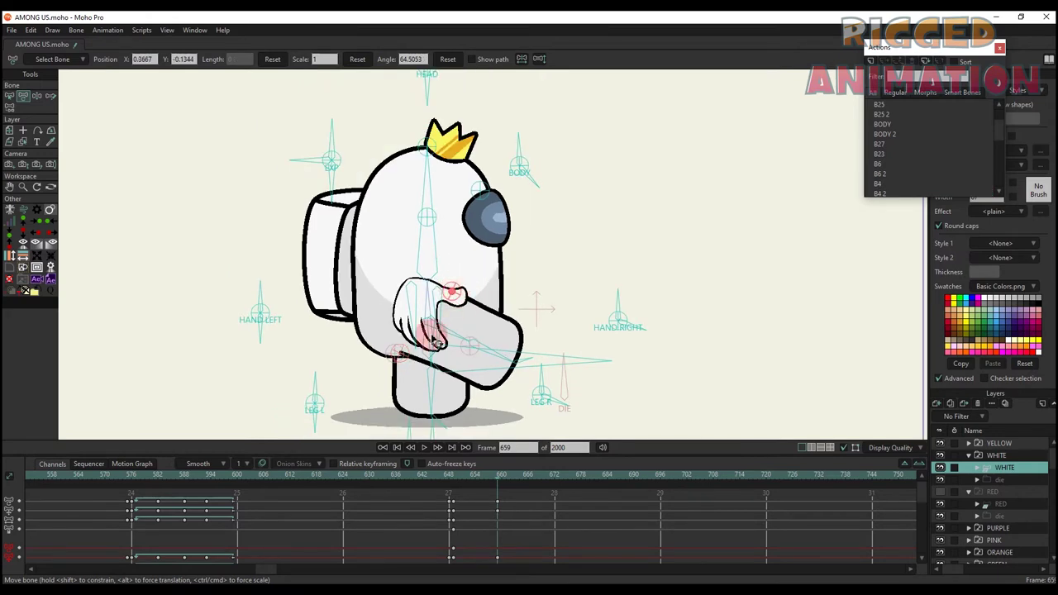
pyautogui.moveTo(436, 344); pyautogui.dragTo(475, 366)
pyautogui.click(443, 349)
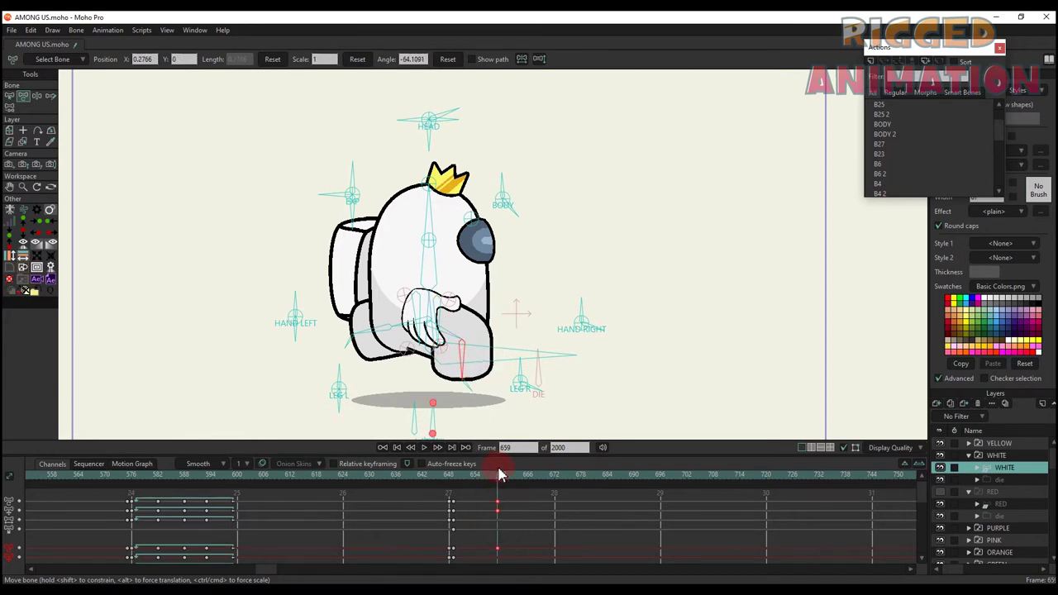
pyautogui.press('Delete')
# Test rotating the BODY control at frame 659, reset its angle to 90°, rotate it again, and delete the resulting keyframes.
pyautogui.scroll(2, 504, 192)
pyautogui.moveTo(517, 185)
pyautogui.mouseDown()
pyautogui.moveTo(498, 179)
pyautogui.moveTo(531, 186)
pyautogui.mouseUp()
pyautogui.click(459, 65)
pyautogui.scroll(-3, 516, 201)
pyautogui.scroll(3, 504, 205)
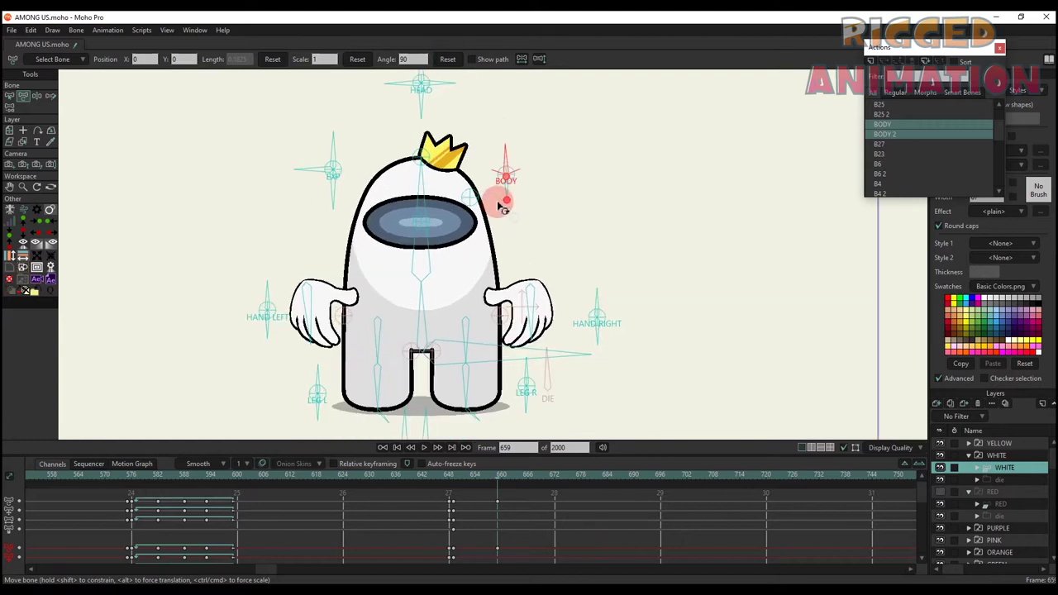
pyautogui.scroll(-3, 502, 219)
pyautogui.moveTo(510, 181); pyautogui.dragTo(468, 287)
pyautogui.moveTo(511, 566); pyautogui.dragTo(489, 470)
pyautogui.press('Delete')
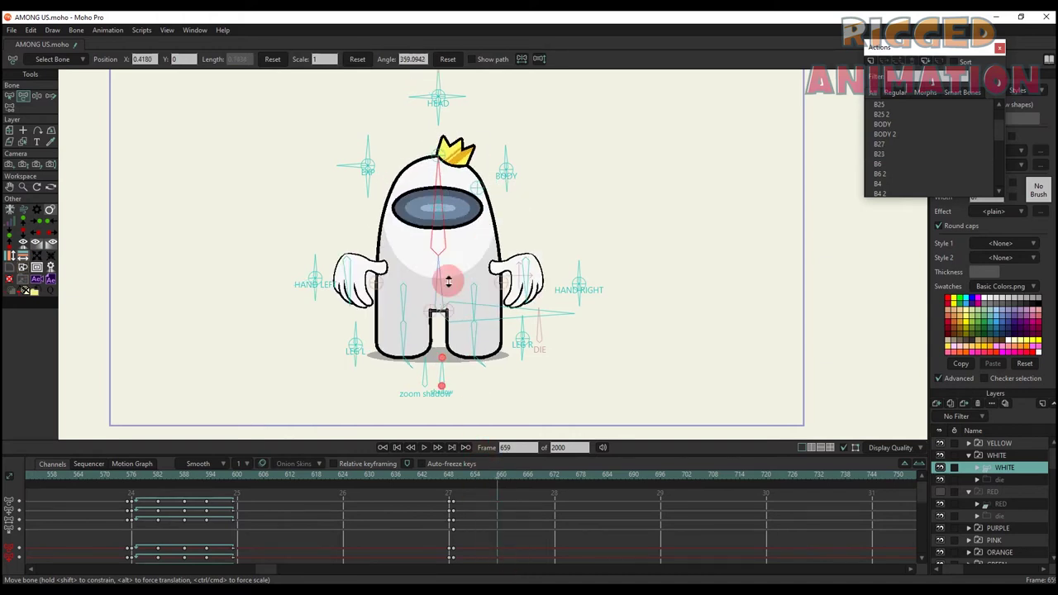
# Turn the character to its back view with the BODY control at frame 659 and delete the resulting keyframes.
pyautogui.moveTo(508, 187); pyautogui.dragTo(589, 441)
pyautogui.click(470, 302)
pyautogui.scroll(1, 470, 303)
pyautogui.scroll(1, 470, 306)
pyautogui.scroll(-2, 470, 289)
pyautogui.moveTo(536, 556); pyautogui.dragTo(489, 435)
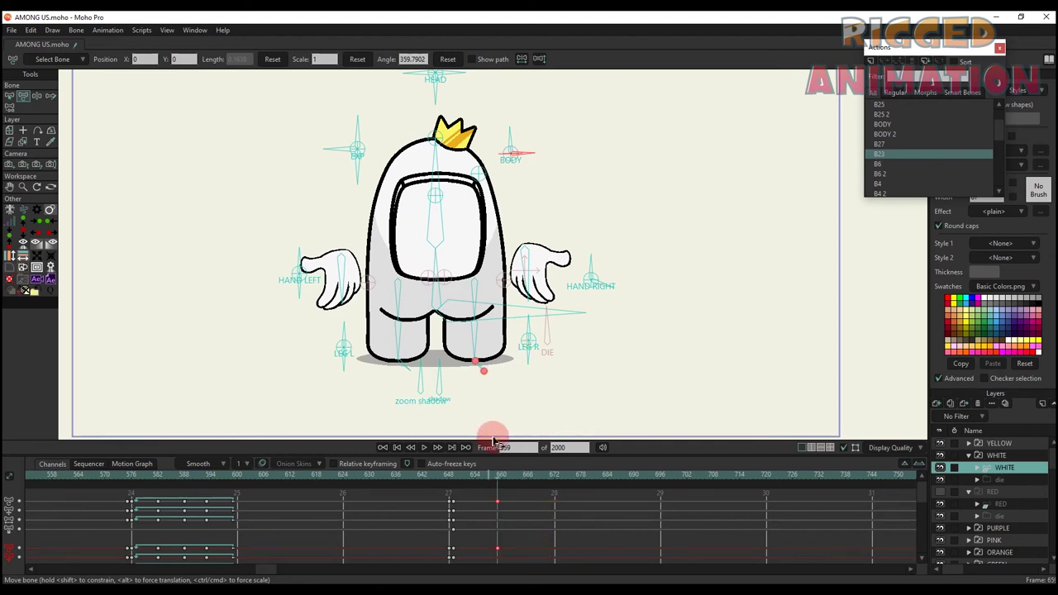
pyautogui.press('Delete')
# Test the DIE bone of the WHITE group layer at frame 658, scrub through the change to the dead body, and delete the keyframes.
pyautogui.click(996, 457)
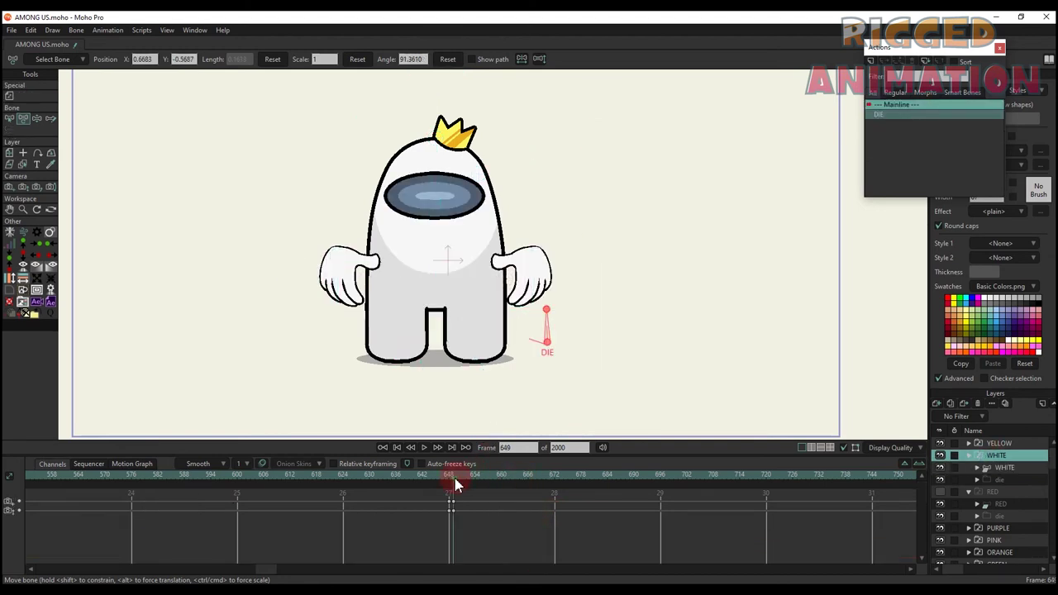
pyautogui.moveTo(547, 336); pyautogui.dragTo(536, 373)
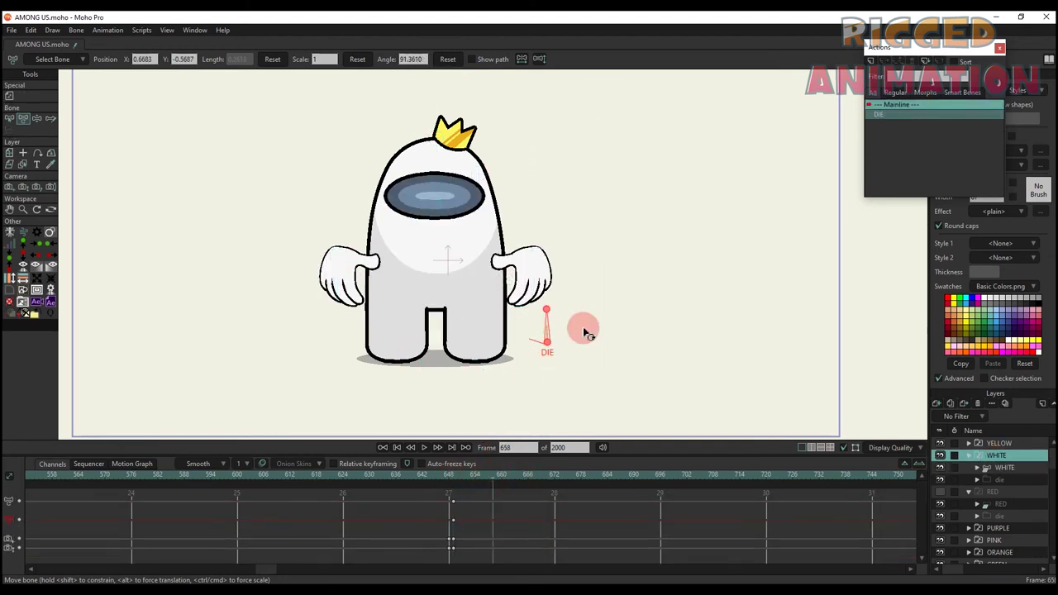
pyautogui.moveTo(584, 332); pyautogui.dragTo(485, 399)
pyautogui.click(453, 474)
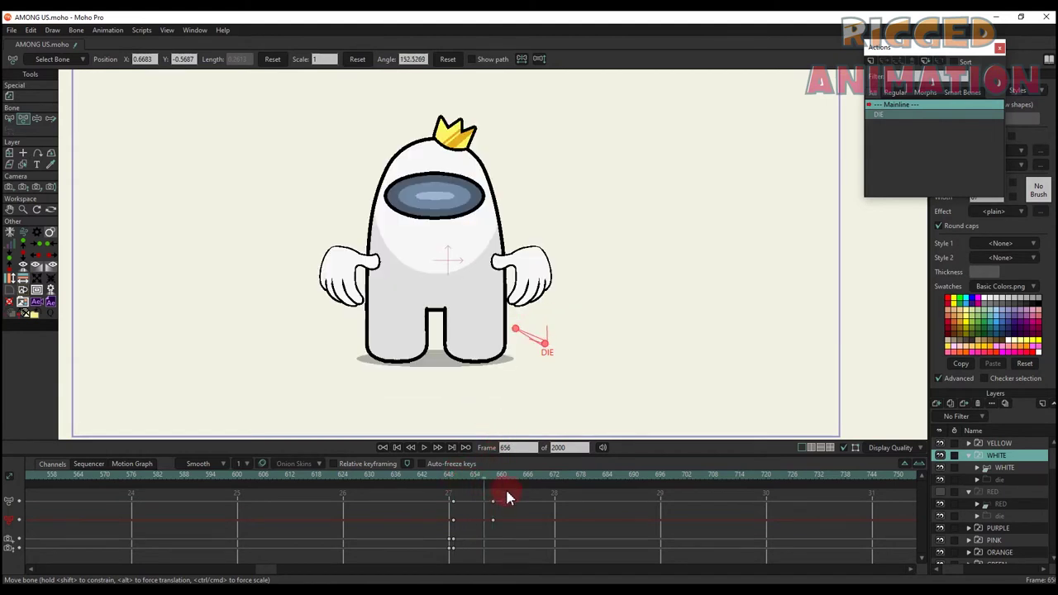
pyautogui.moveTo(507, 498); pyautogui.dragTo(566, 507)
pyautogui.moveTo(499, 502); pyautogui.dragTo(565, 511)
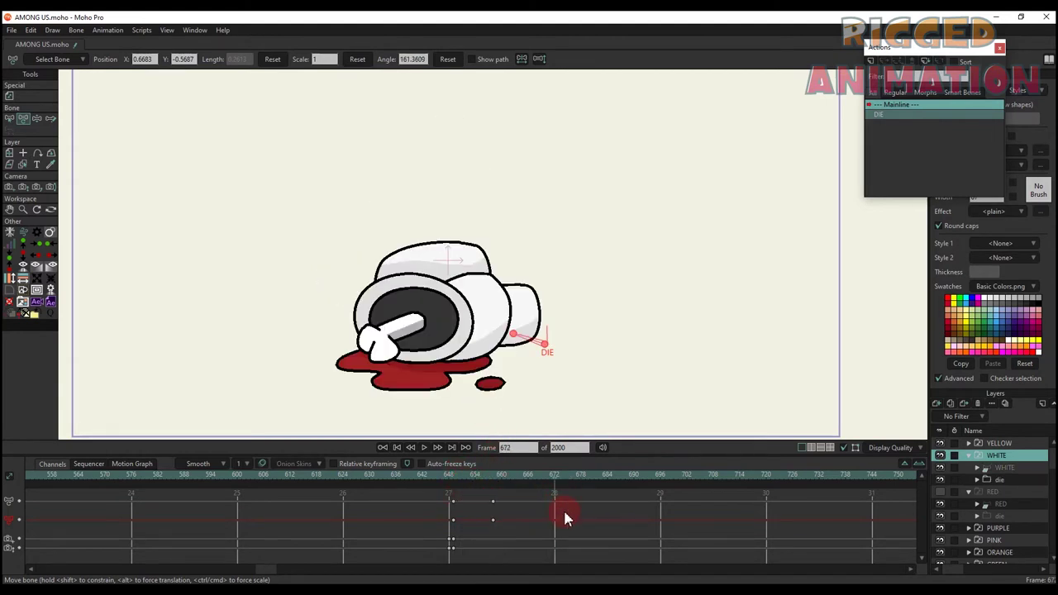
pyautogui.moveTo(460, 500); pyautogui.dragTo(429, 494)
pyautogui.press('Delete')
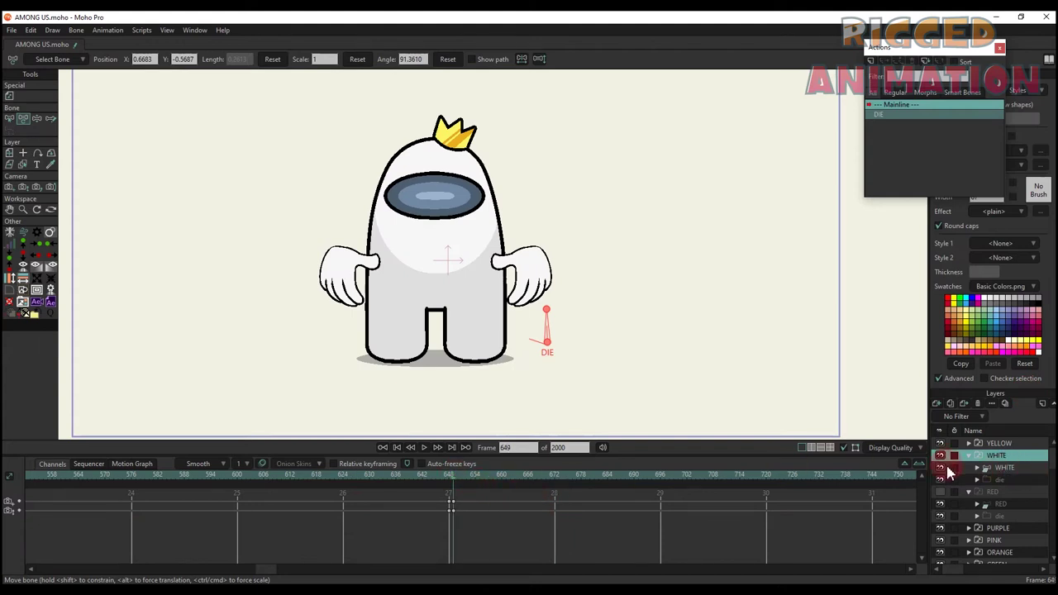
# Insert the RUN FRONT action on the WHITE bone layer at frame 649 and play it back.
pyautogui.click(999, 468)
pyautogui.scroll(-5, 910, 166)
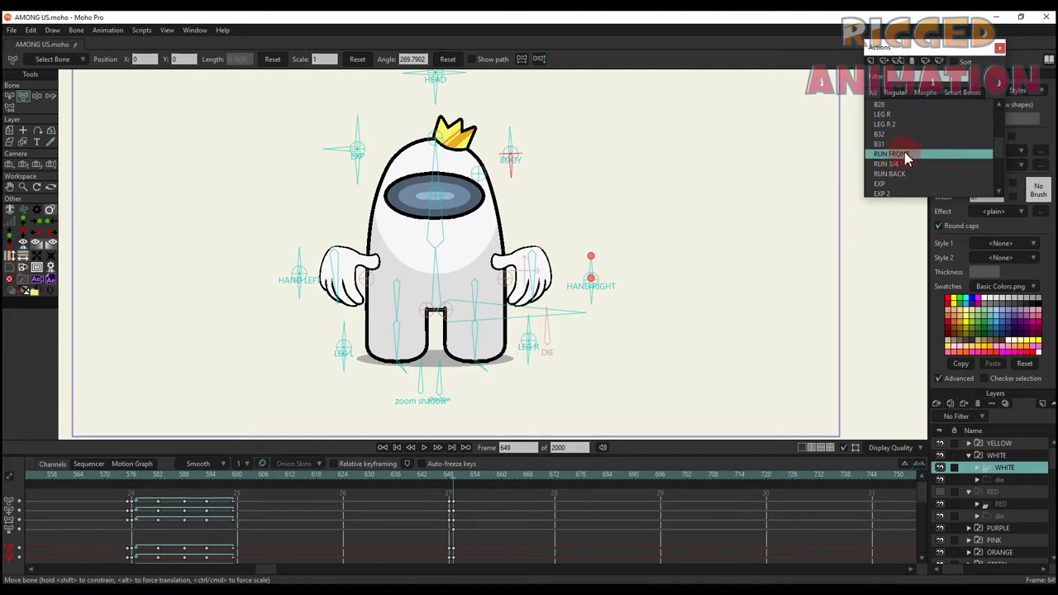
pyautogui.click(899, 62)
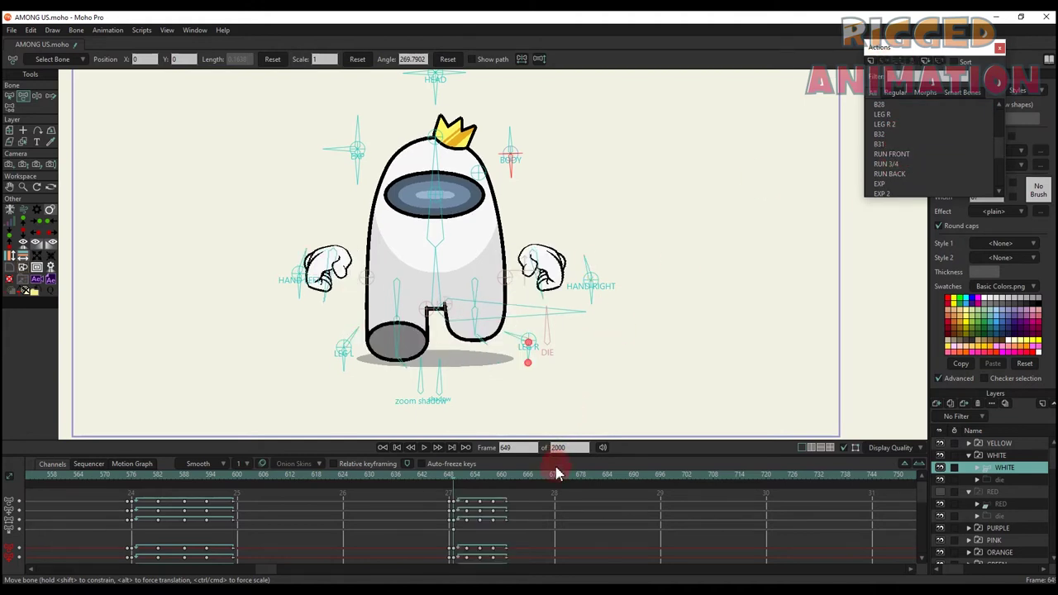
pyautogui.press('space')
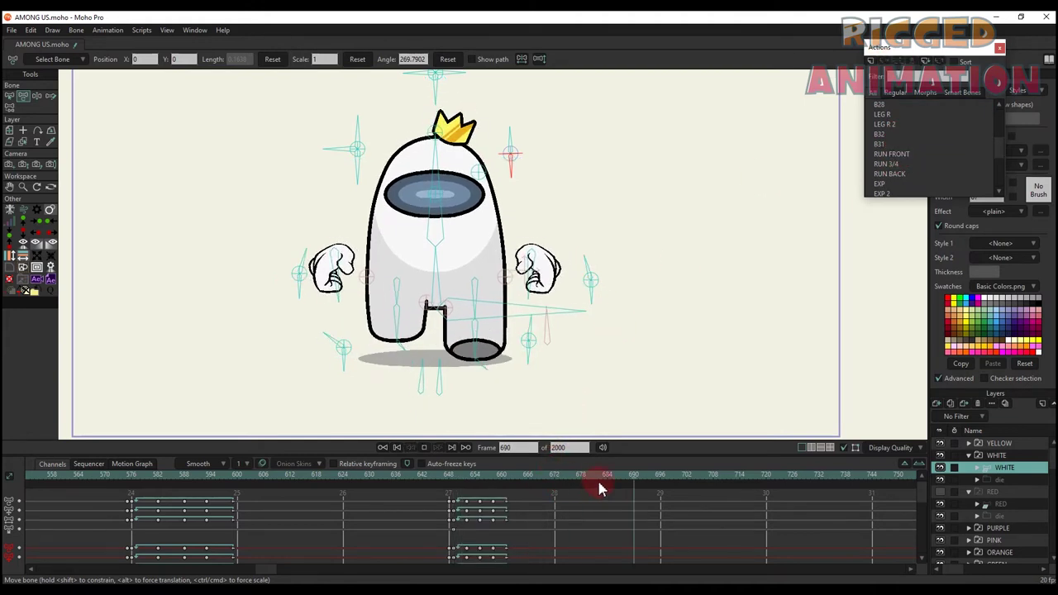
pyautogui.press('space')
# Insert the RUN 3/4 action on the WHITE bone layer at frame 703 and play it back.
pyautogui.click(689, 479)
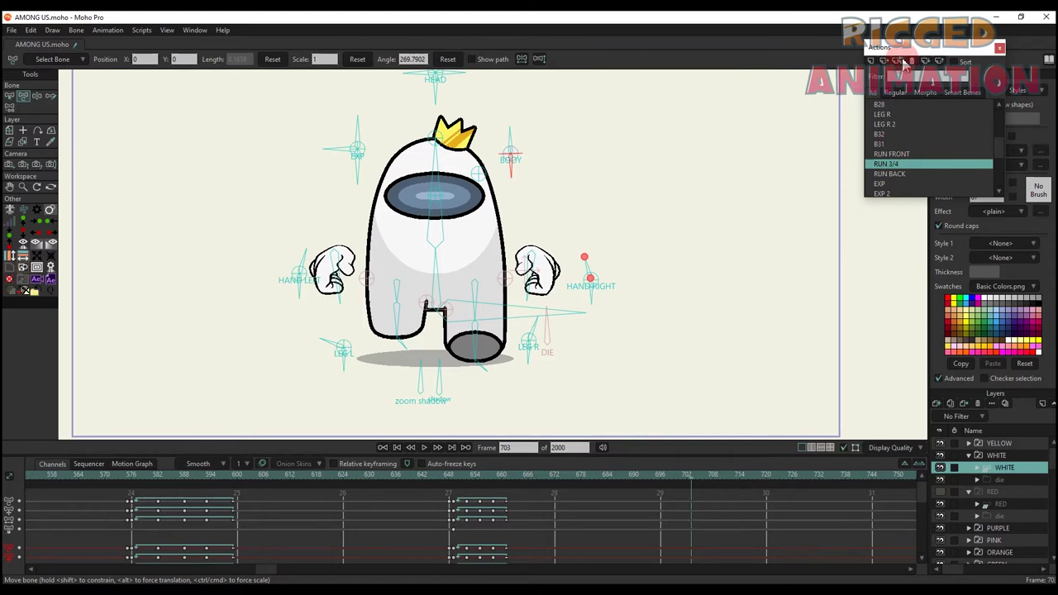
pyautogui.click(901, 62)
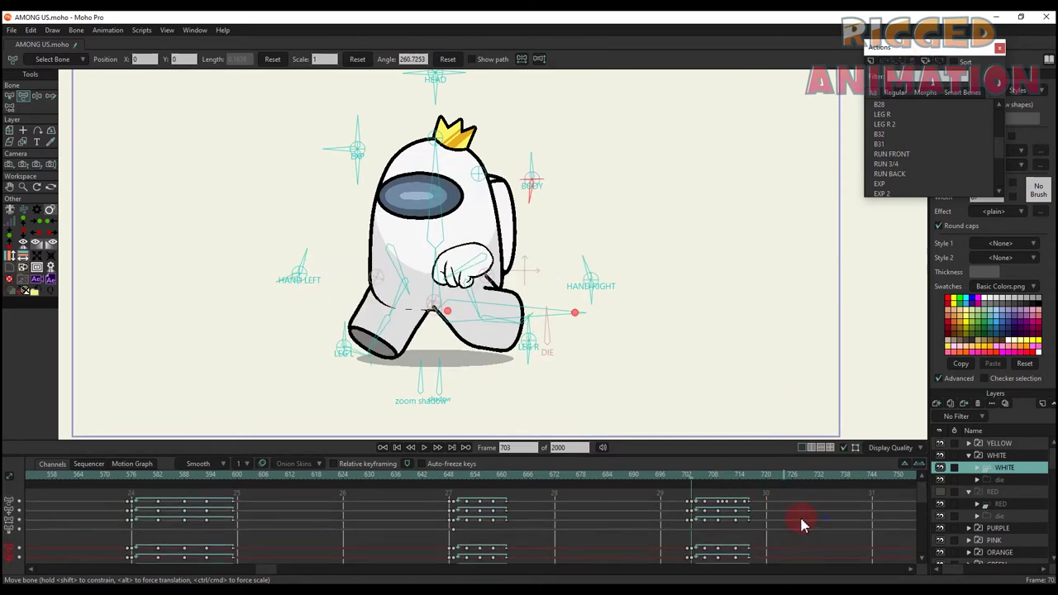
pyautogui.rightClick(539, 521)
pyautogui.click(775, 513)
pyautogui.press('space')
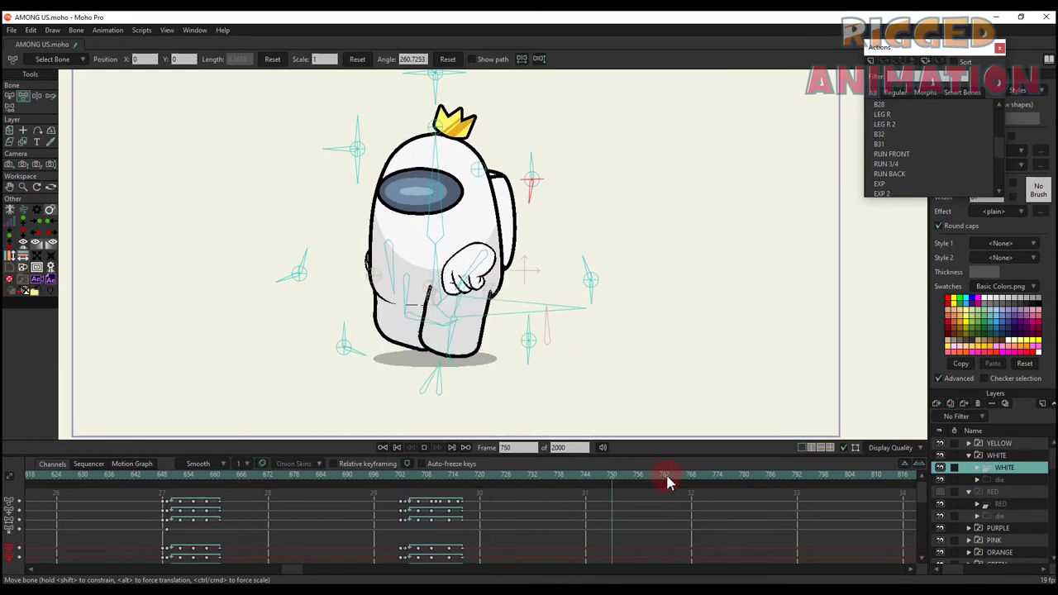
# Insert the RUN SIDE action on the WHITE bone layer at frame 768 and play it back.
pyautogui.click(691, 479)
pyautogui.moveTo(691, 484); pyautogui.dragTo(696, 471)
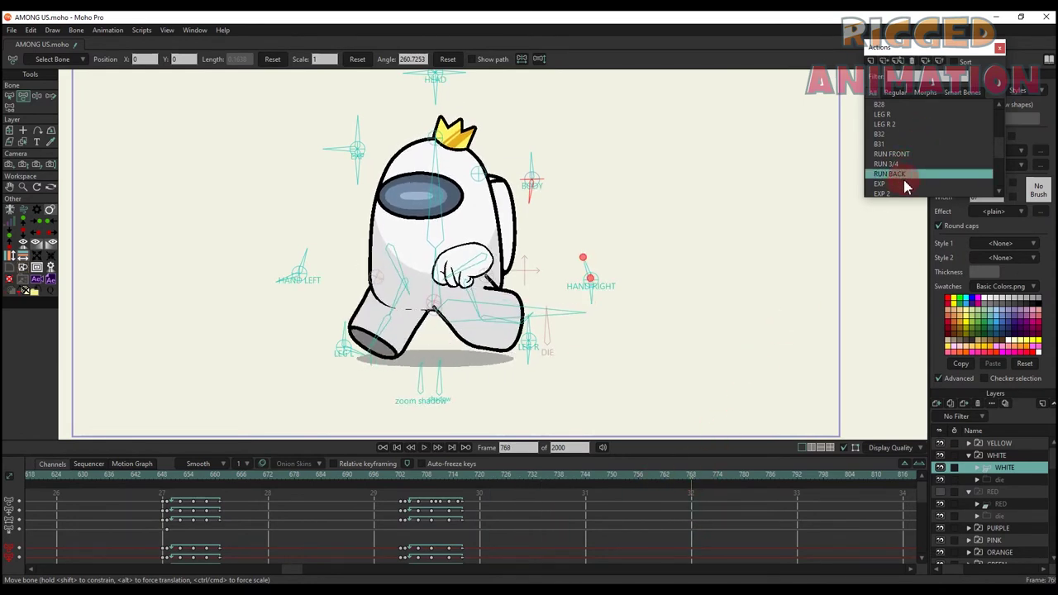
pyautogui.scroll(-5, 906, 186)
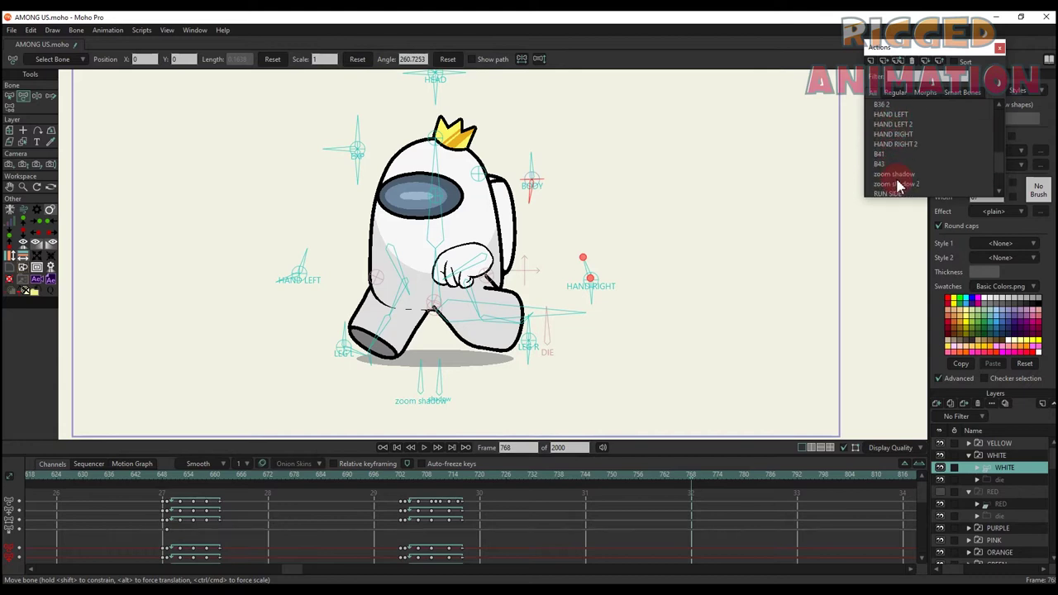
pyautogui.click(900, 64)
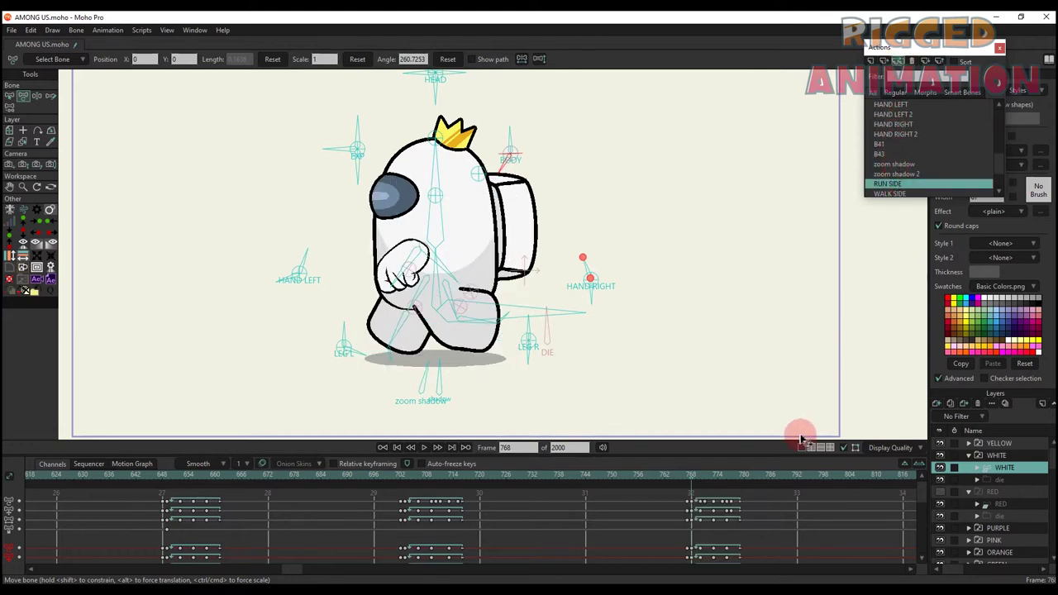
pyautogui.press('space')
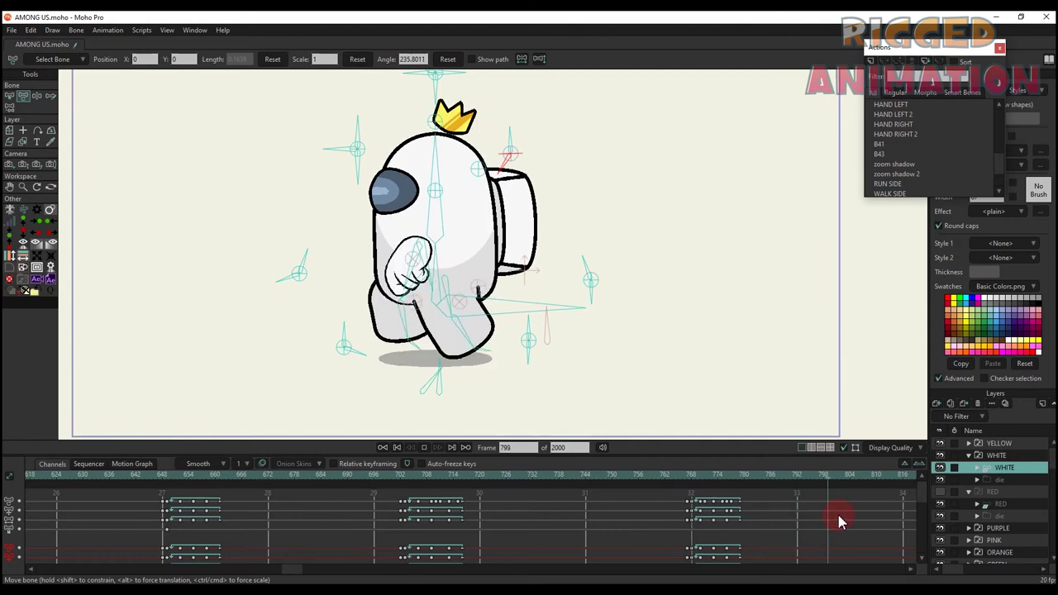
pyautogui.press('space')
# Insert the RUN BACK action on the WHITE bone layer at frame 840 and play it back.
pyautogui.moveTo(298, 539); pyautogui.dragTo(659, 541)
pyautogui.click(457, 476)
pyautogui.scroll(3, 924, 162)
pyautogui.click(910, 132)
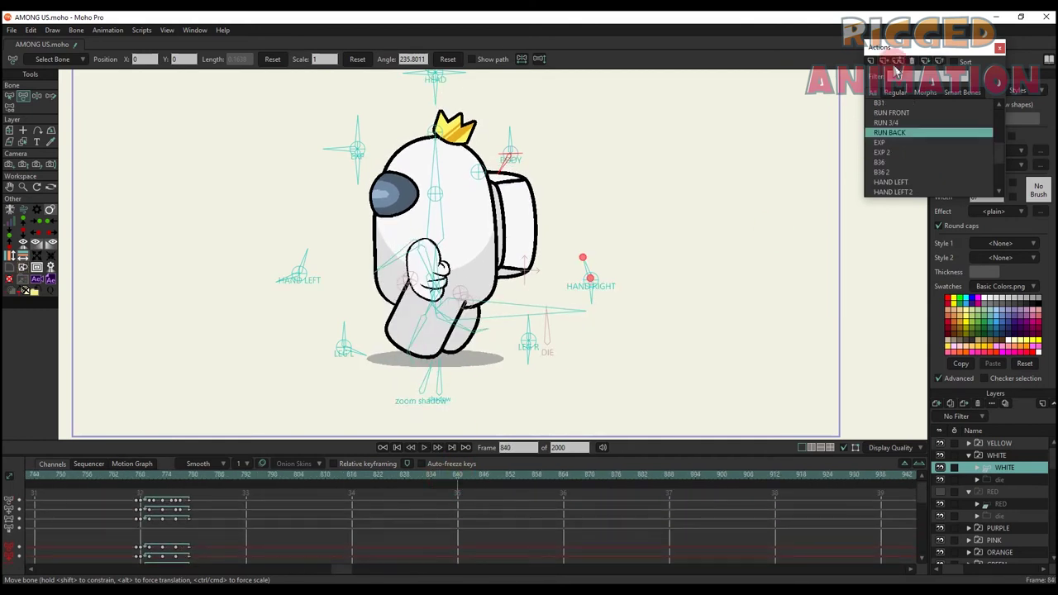
pyautogui.moveTo(846, 139); pyautogui.dragTo(676, 407)
pyautogui.press('space')
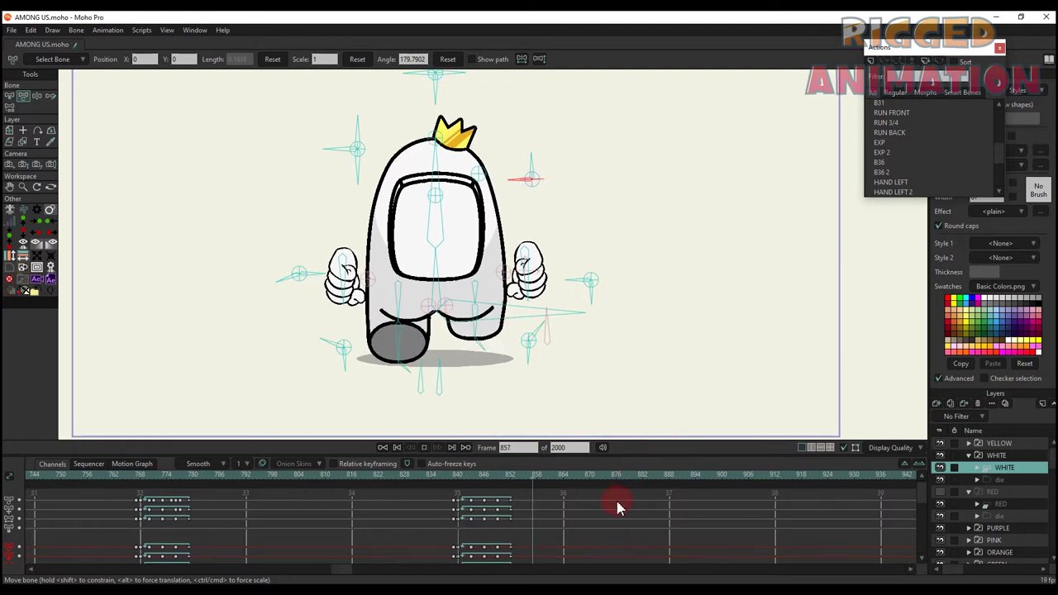
# Insert the RUN BACK 3/4 action on the WHITE bone layer at frame 912 and play it back.
pyautogui.moveTo(627, 511); pyautogui.dragTo(775, 483)
pyautogui.click(779, 474)
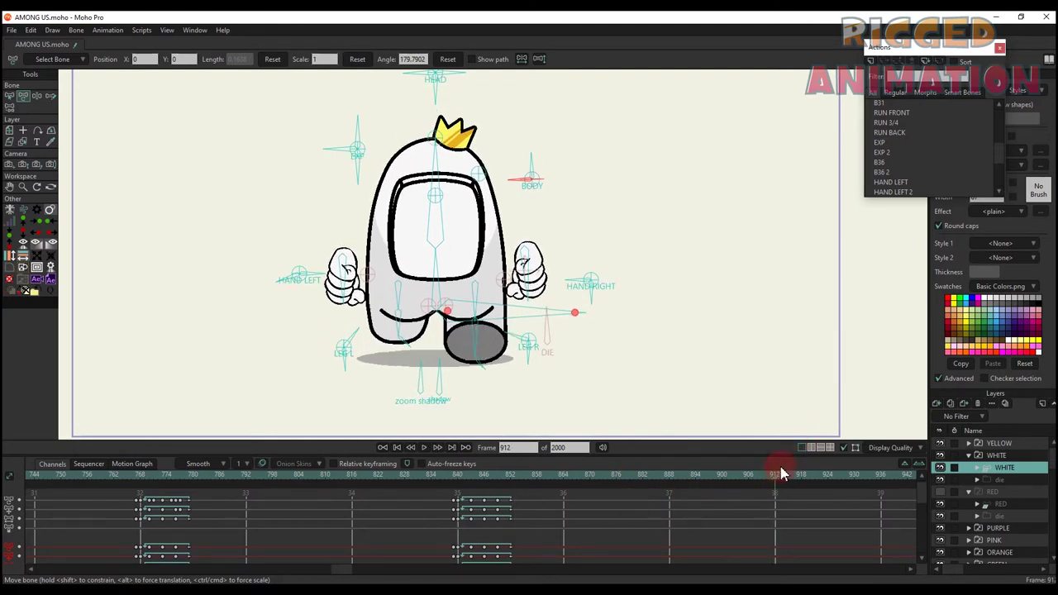
pyautogui.scroll(-3, 902, 176)
pyautogui.click(899, 192)
pyautogui.moveTo(749, 529); pyautogui.dragTo(543, 527)
pyautogui.click(897, 62)
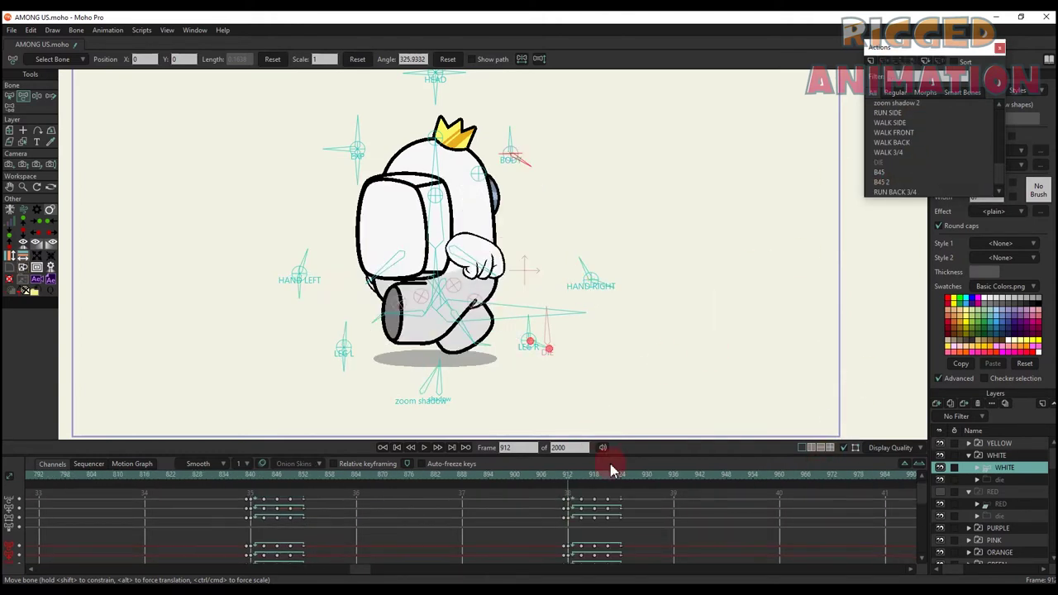
pyautogui.press('space')
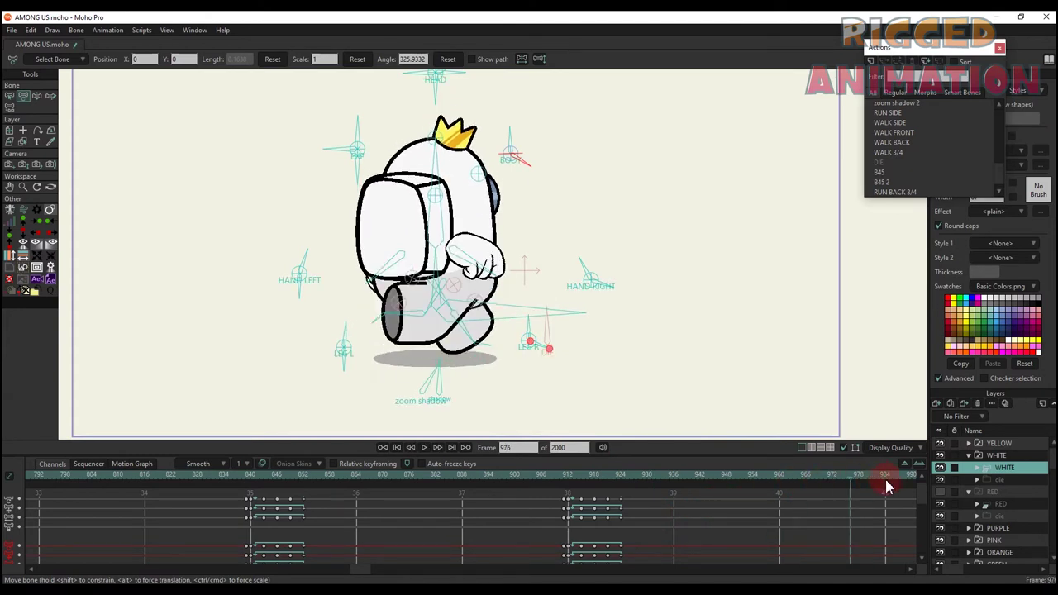
pyautogui.press('space')
# Insert the WALK BACK 3/4 action on the WHITE bone layer at frame 984 and play it back.
pyautogui.hscroll(5, 743, 517)
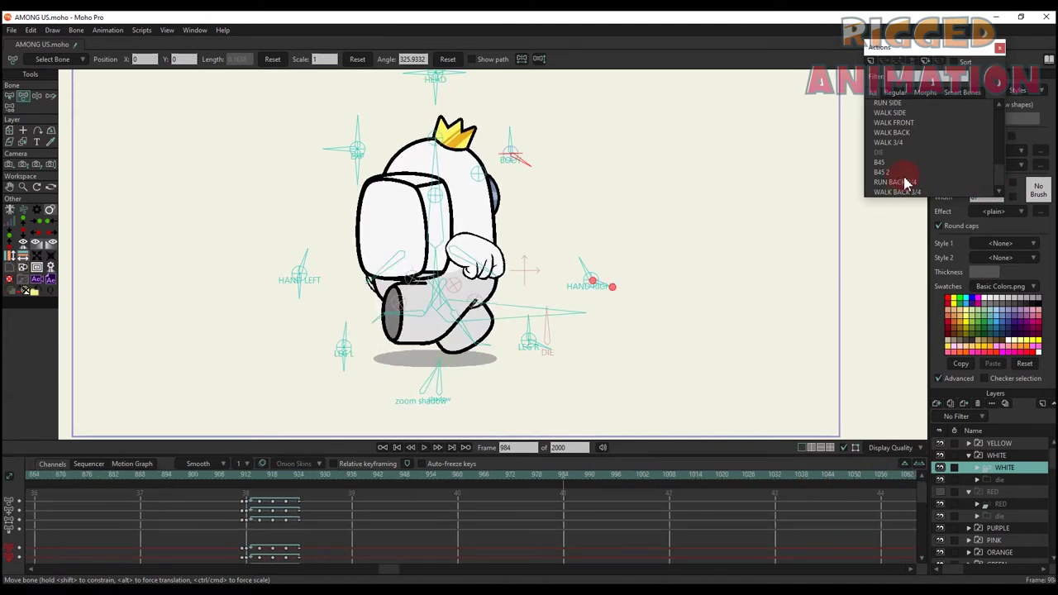
pyautogui.click(897, 62)
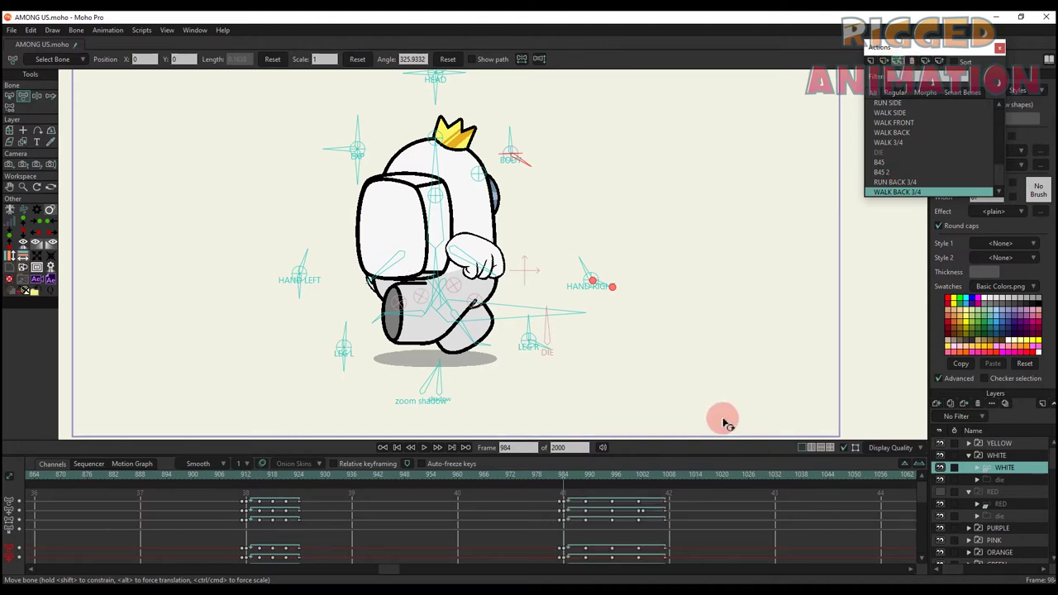
pyautogui.press('space')
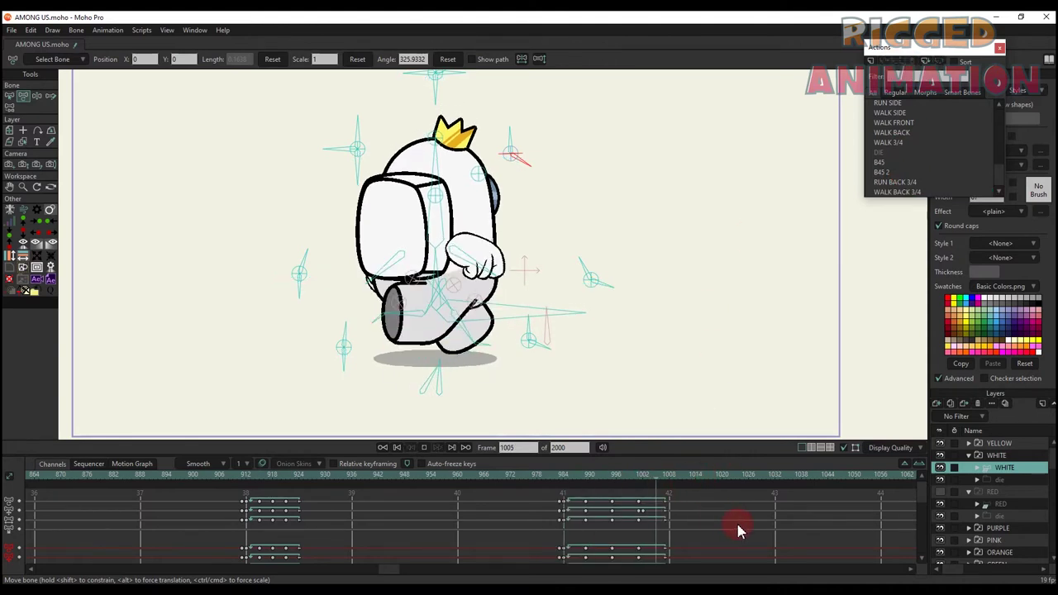
pyautogui.press('space')
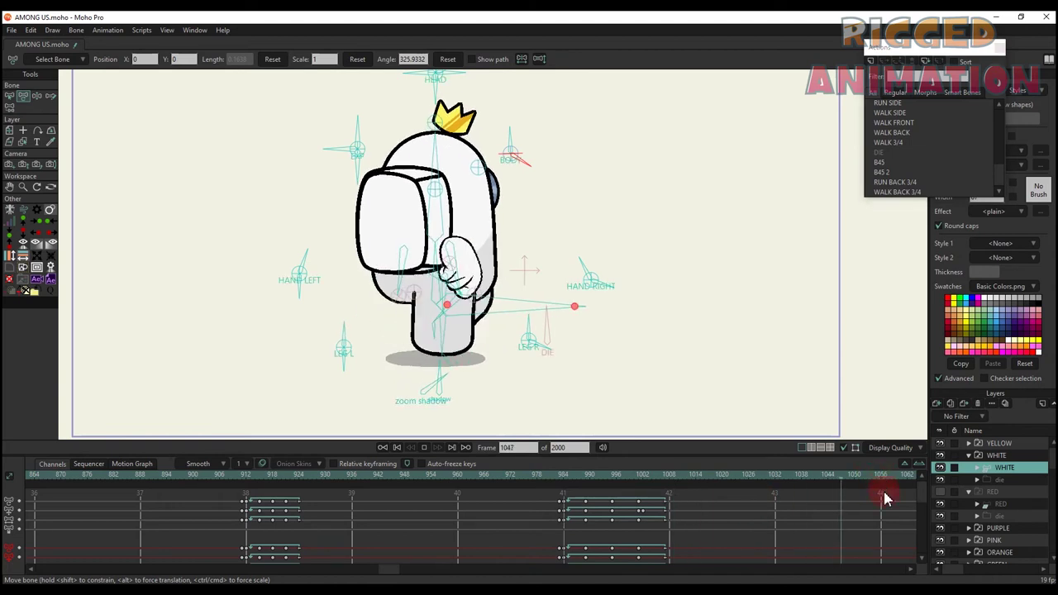
# Insert the WALK SIDE action on the WHITE bone layer at frame 1056.
pyautogui.scroll(-3, 883, 489)
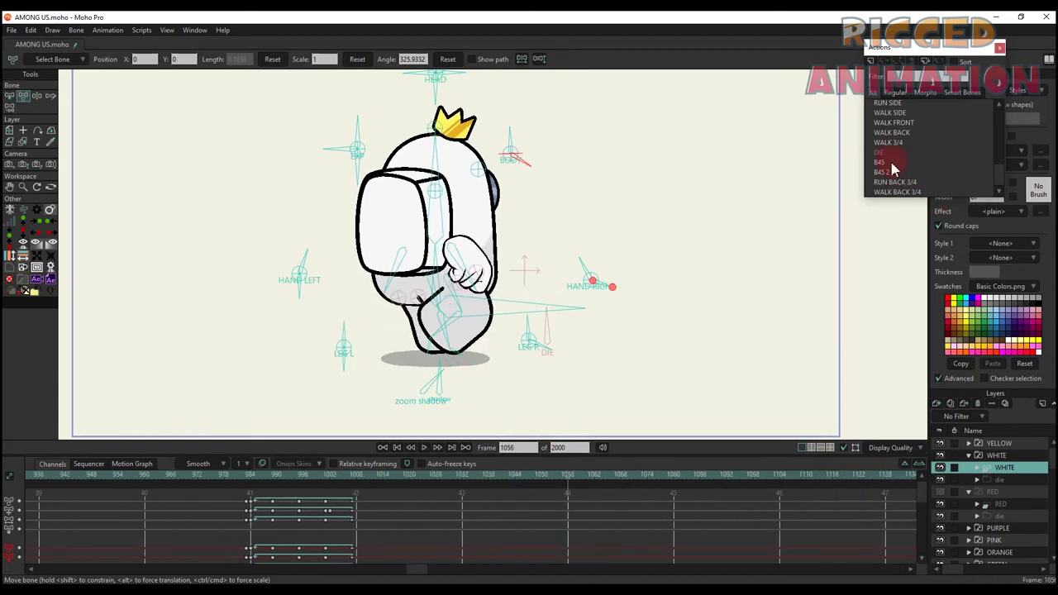
pyautogui.click(898, 133)
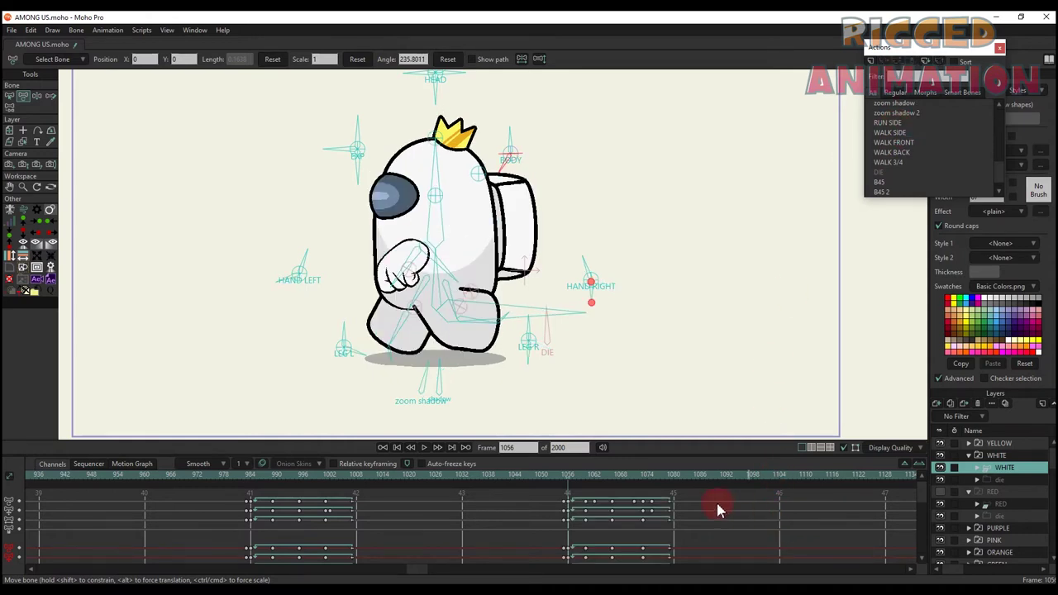
# Flip the WHITE layer horizontally at frame 1056, move it back to the middle of the canvas, and play back the side walk.
pyautogui.scroll(-2, 524, 341)
pyautogui.press('m')
pyautogui.click(500, 328)
pyautogui.scroll(-4, 579, 552)
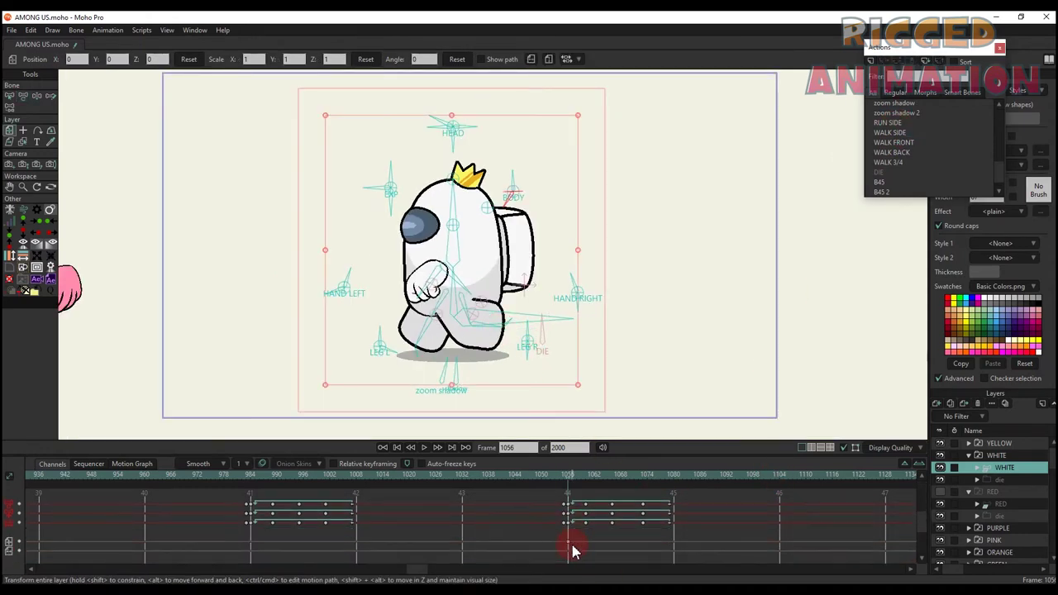
pyautogui.click(532, 59)
pyautogui.moveTo(620, 289); pyautogui.dragTo(488, 291)
pyautogui.click(558, 480)
pyautogui.press('space')
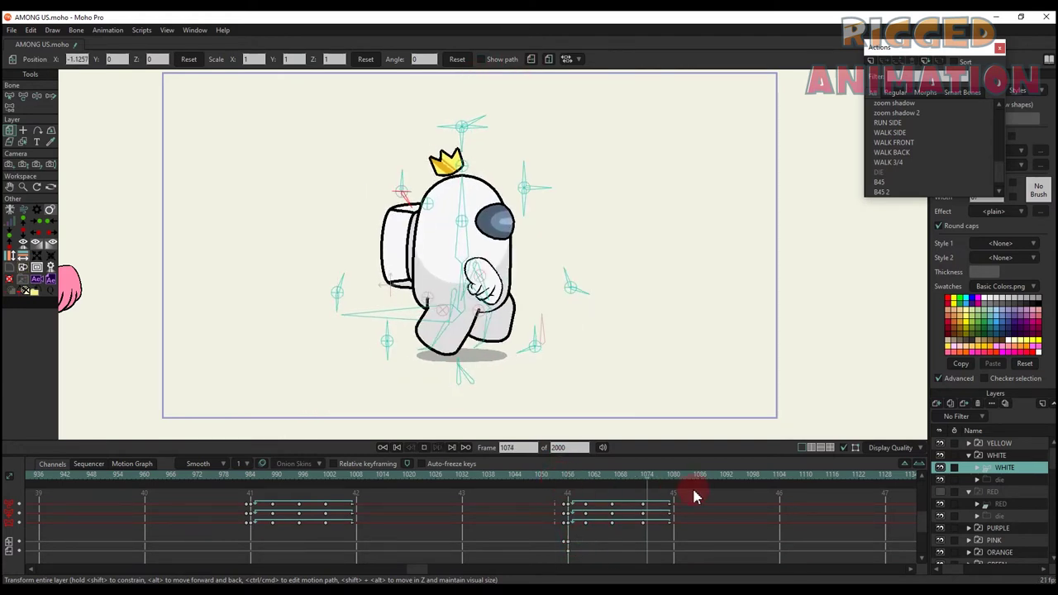
# Insert the WALK 3/4 action on the WHITE bone layer at frame 1128 and play it back.
pyautogui.rightClick(670, 495)
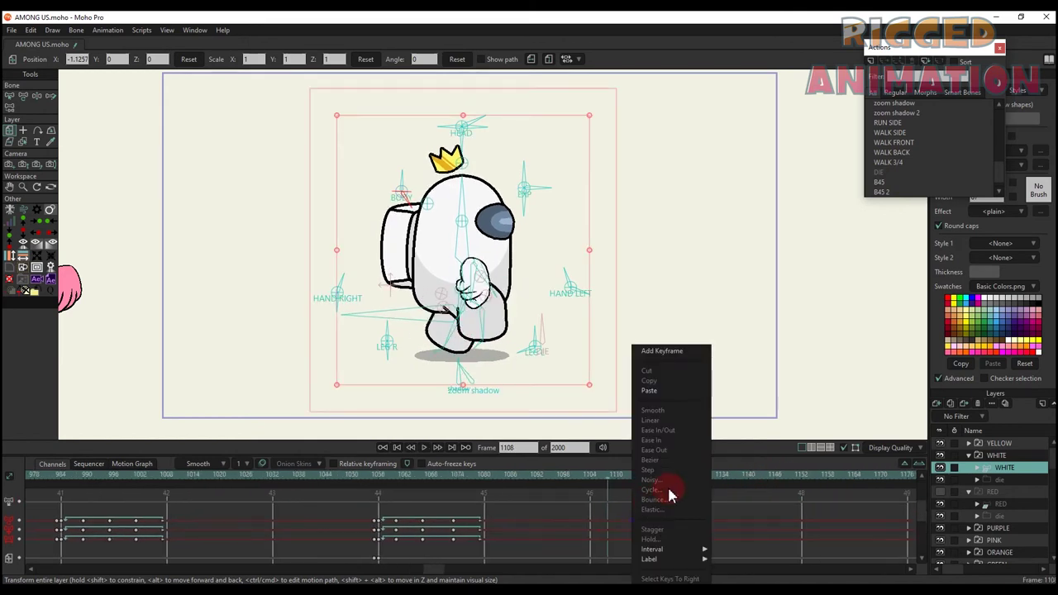
pyautogui.click(753, 499)
pyautogui.click(696, 479)
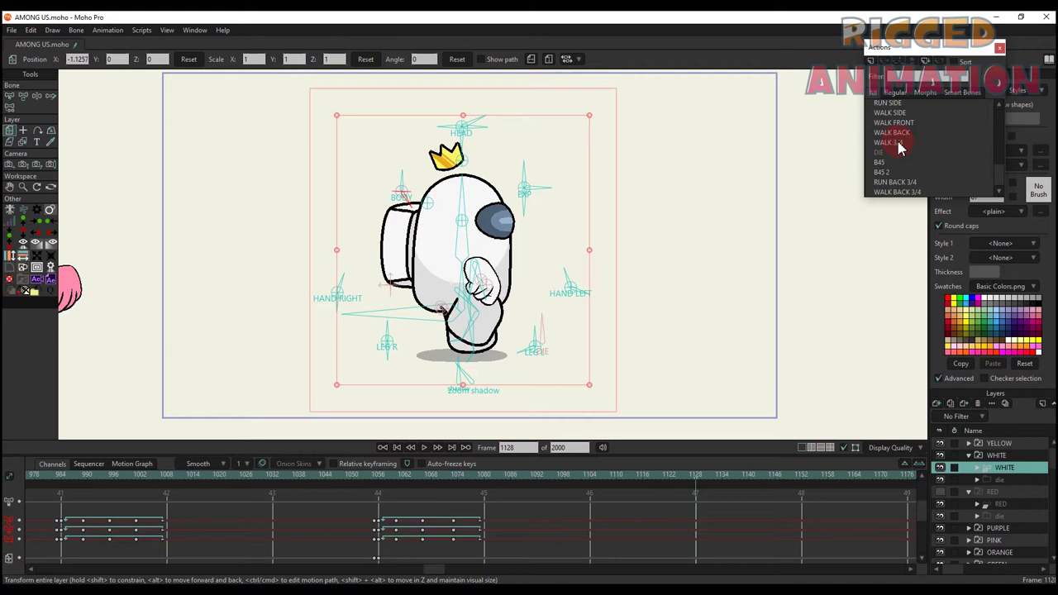
pyautogui.click(900, 133)
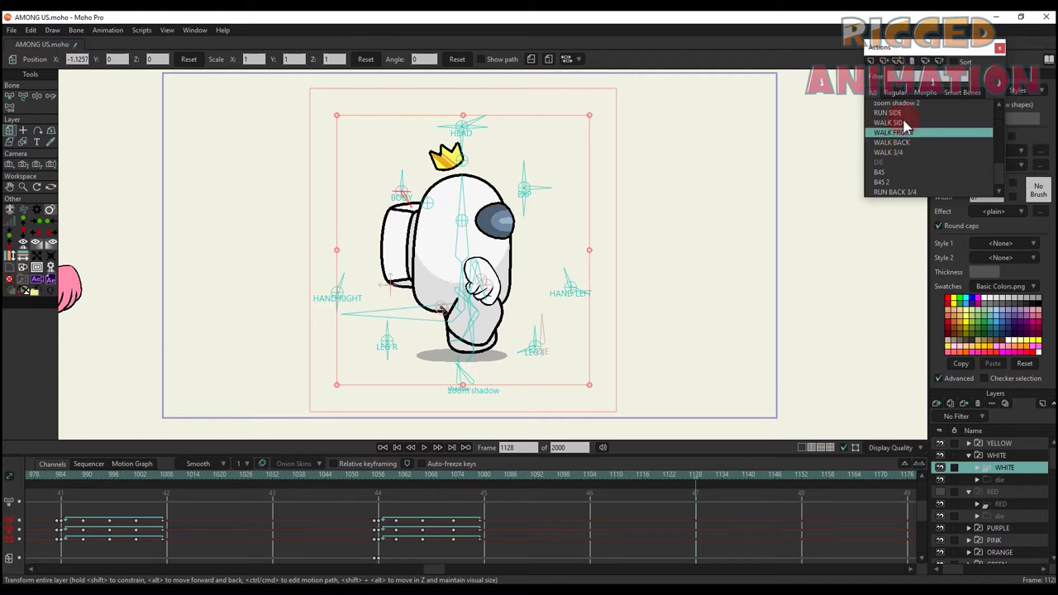
pyautogui.click(899, 153)
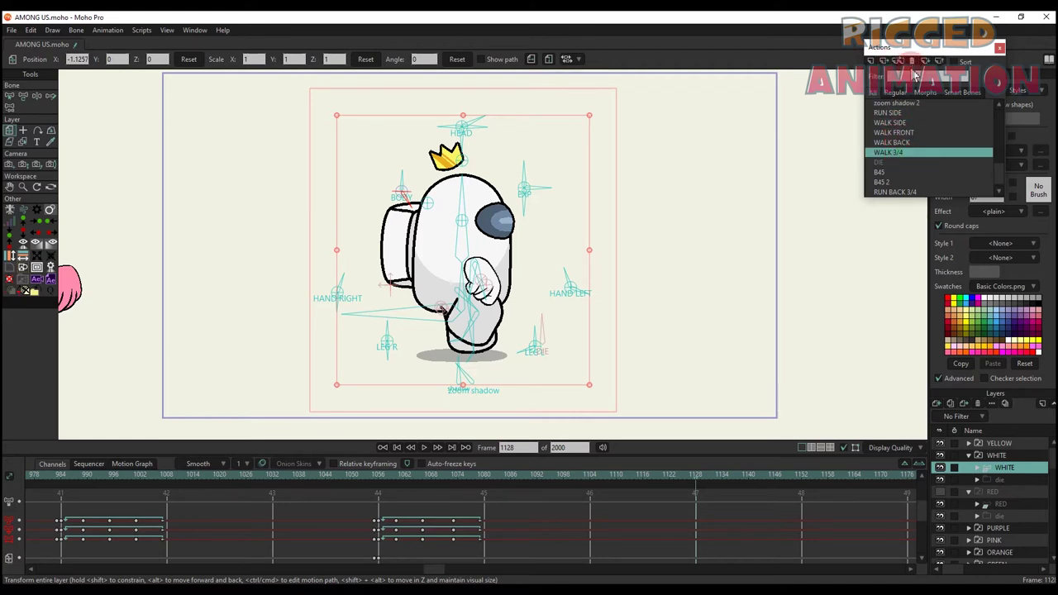
pyautogui.click(738, 474)
pyautogui.rightClick(543, 499)
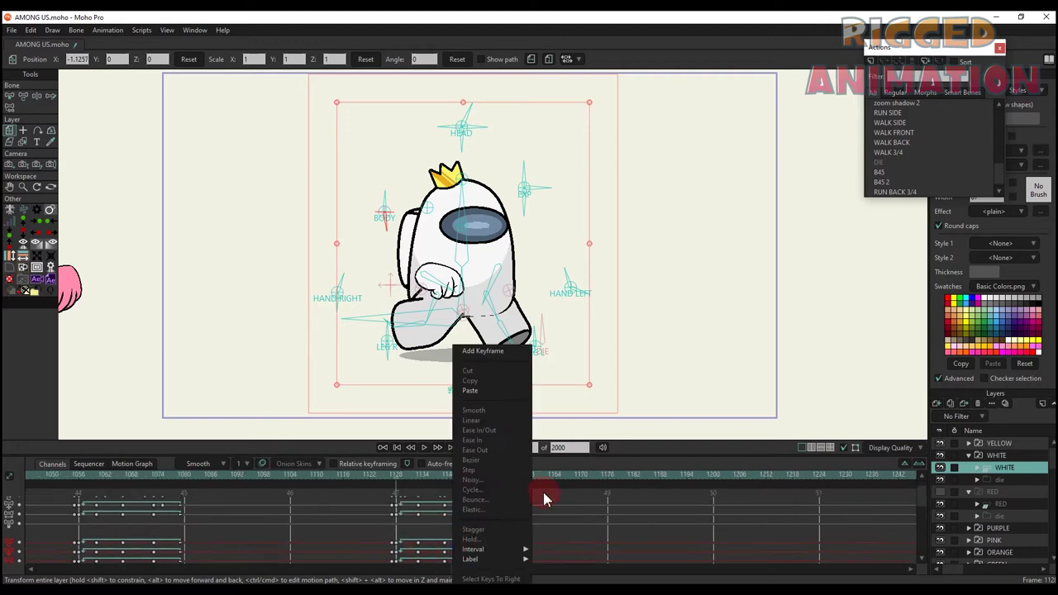
pyautogui.click(625, 508)
pyautogui.press('space')
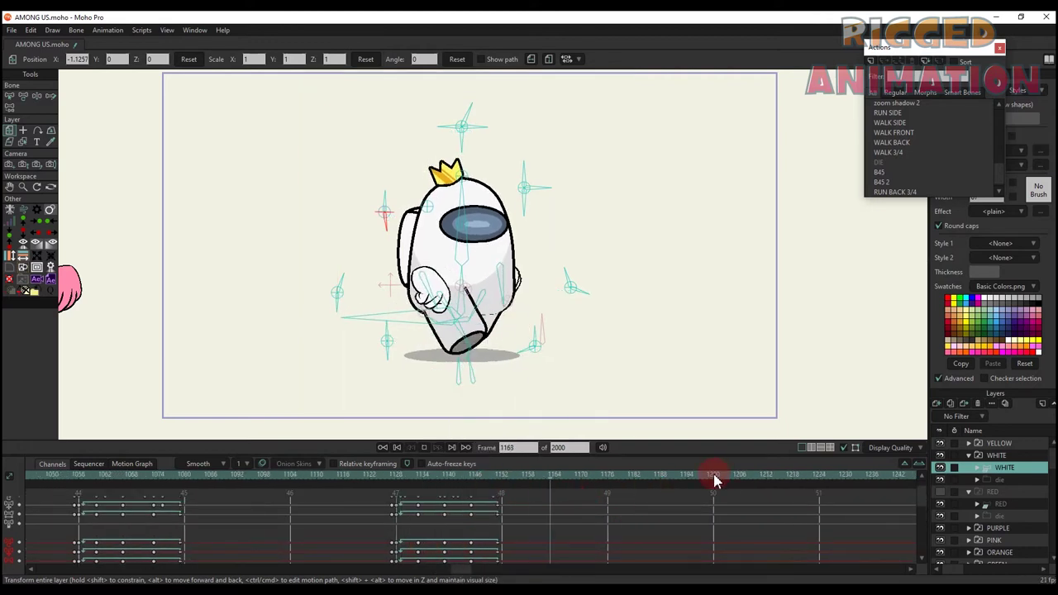
pyautogui.press('space')
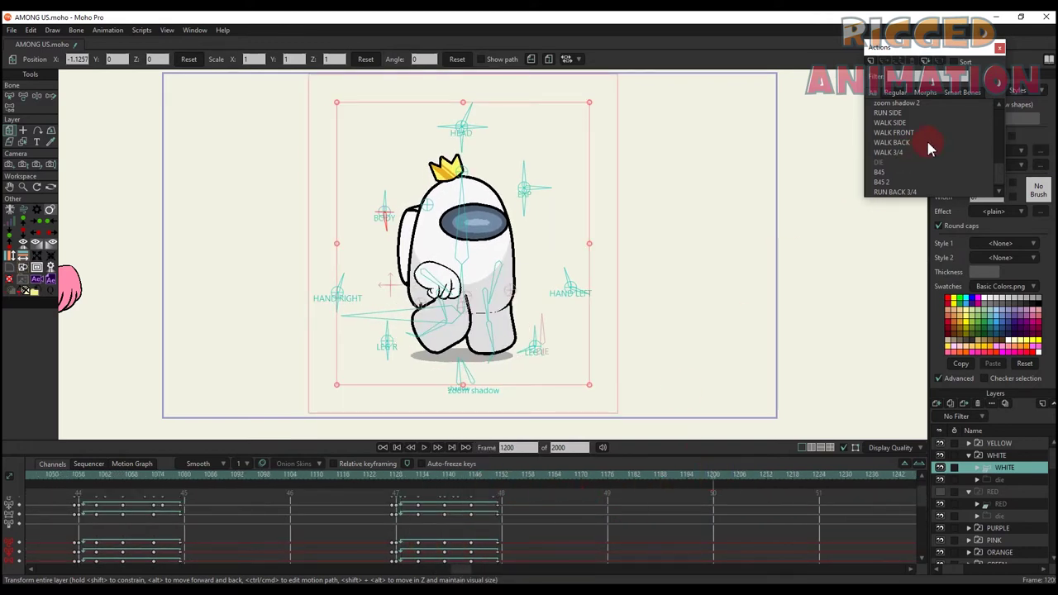
# Insert the WALK FRONT action on the WHITE bone layer at frame 1200 and play it back.
pyautogui.click(905, 152)
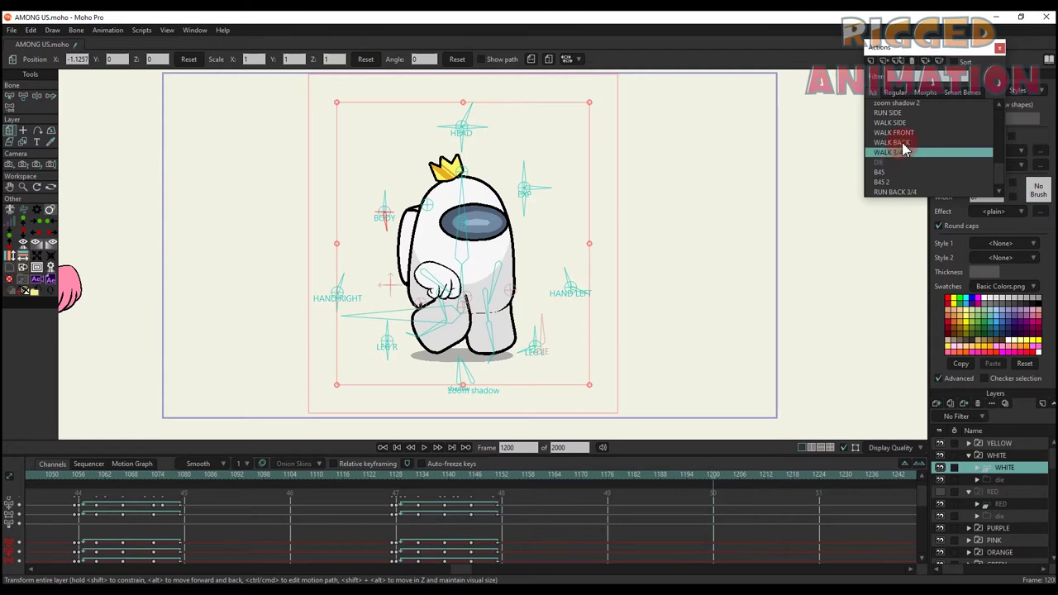
pyautogui.click(906, 122)
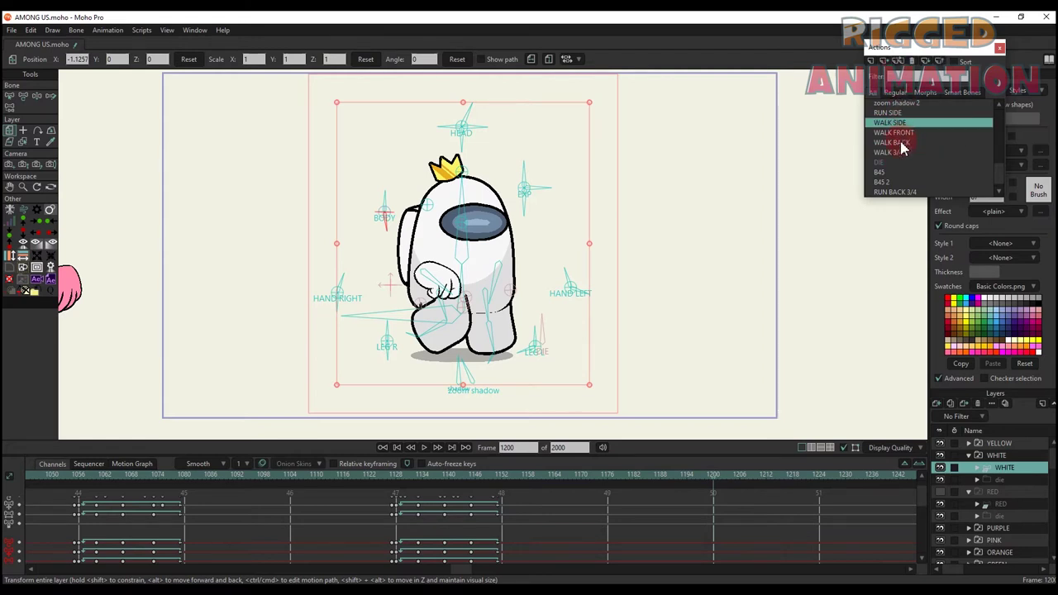
pyautogui.click(905, 132)
pyautogui.click(898, 63)
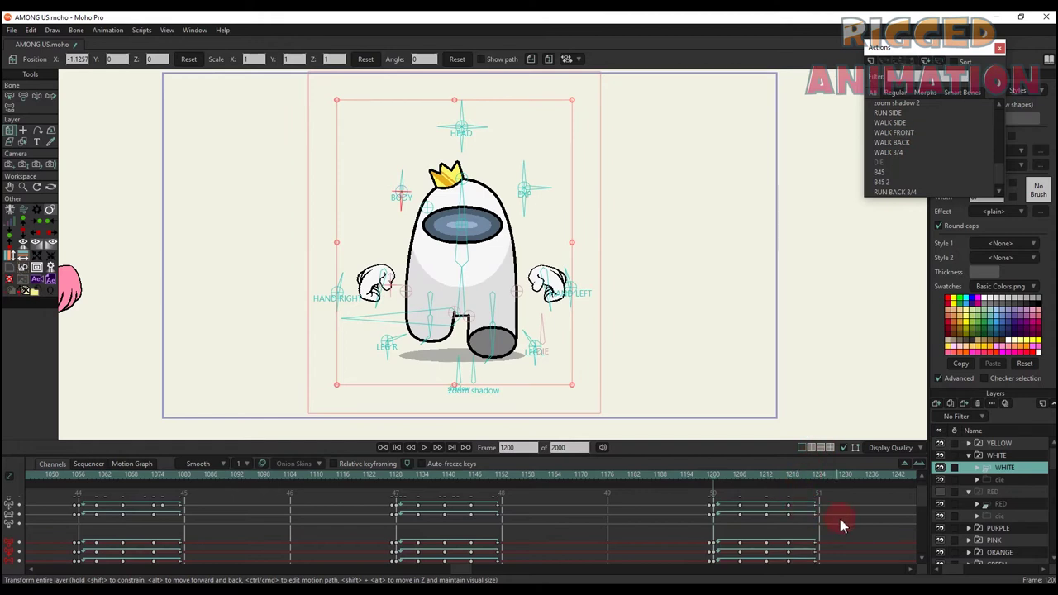
pyautogui.hscroll(5, 815, 515)
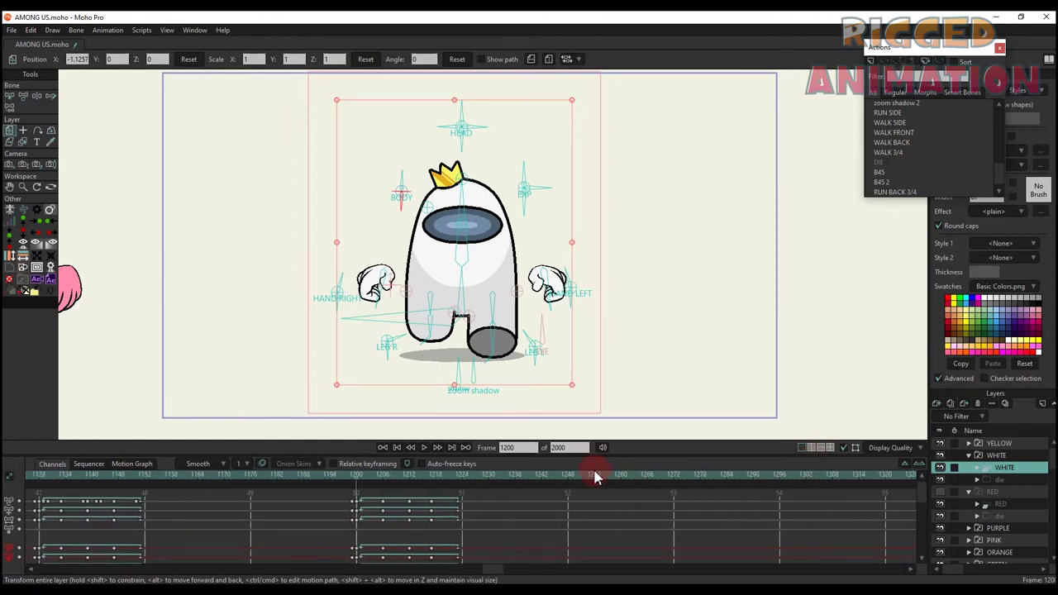
pyautogui.press('space')
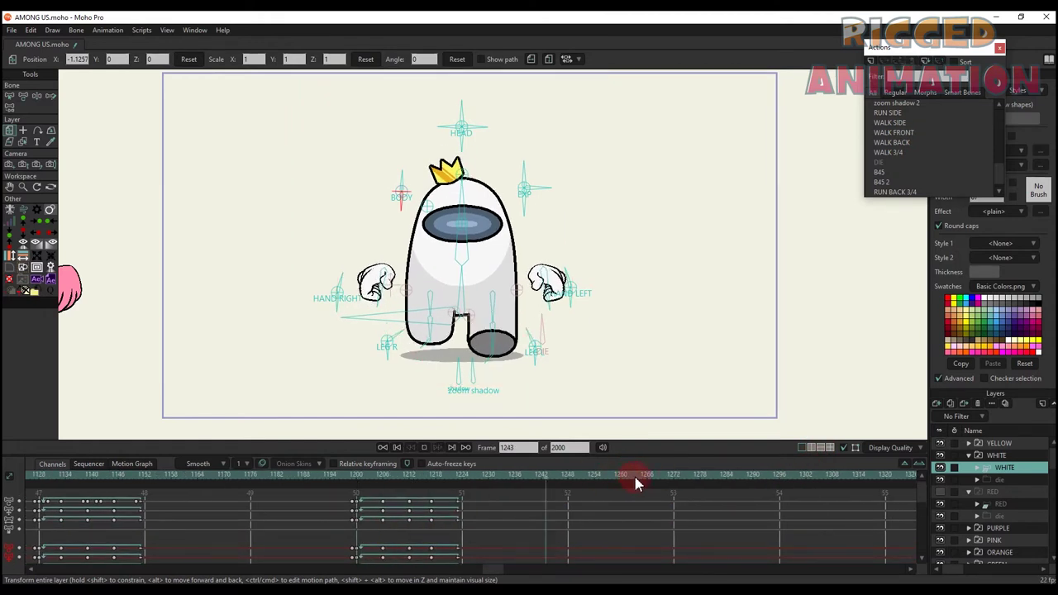
pyautogui.press('space')
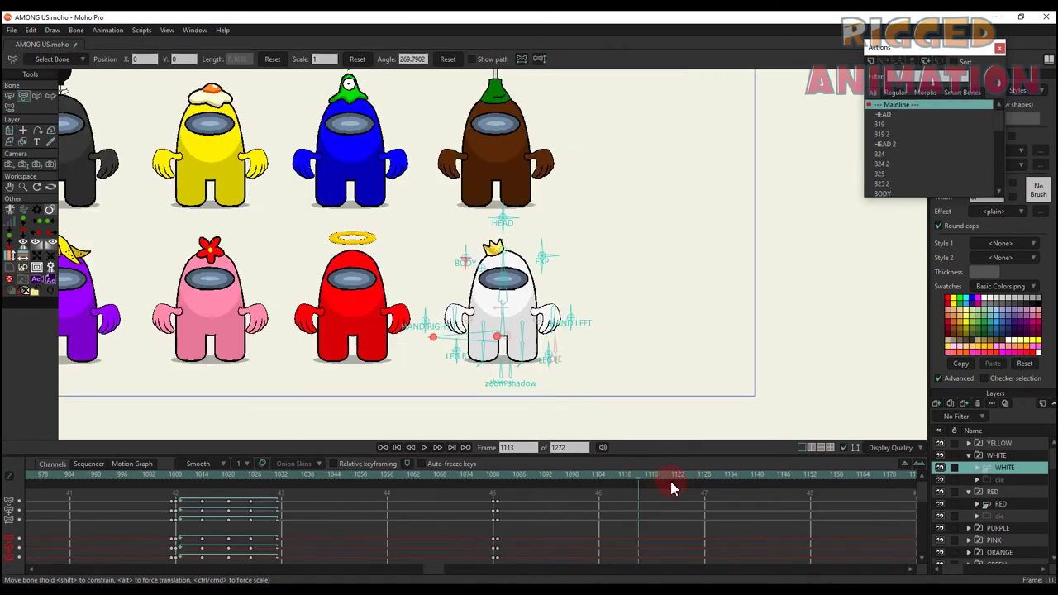
# Key the white character's neutral pose at frame 1118 and swing its left leg out sideways at frame 1128.
pyautogui.click(661, 484)
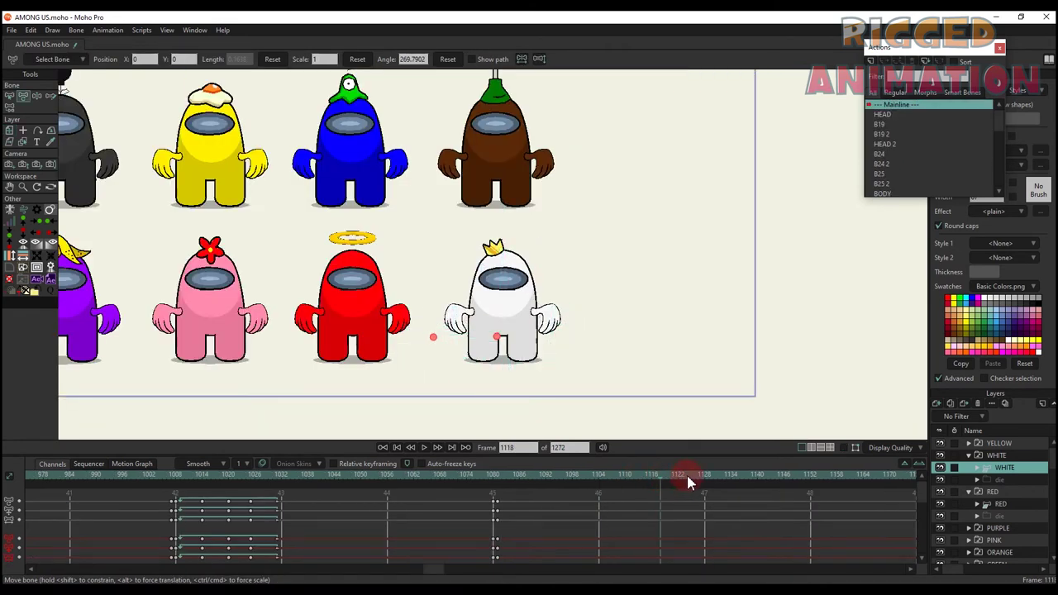
pyautogui.scroll(5, 528, 342)
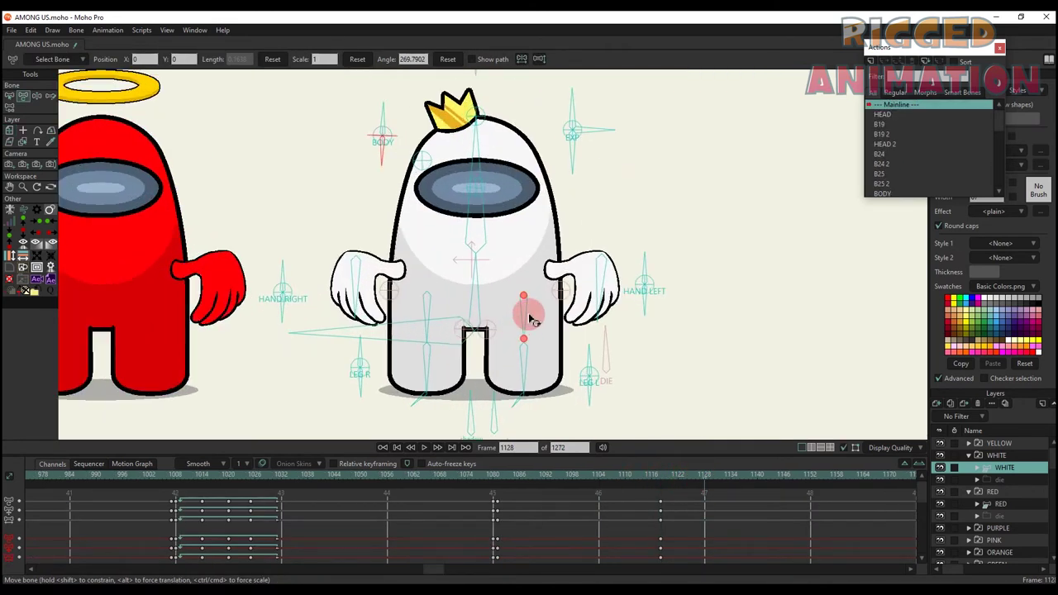
pyautogui.moveTo(529, 318); pyautogui.dragTo(587, 296)
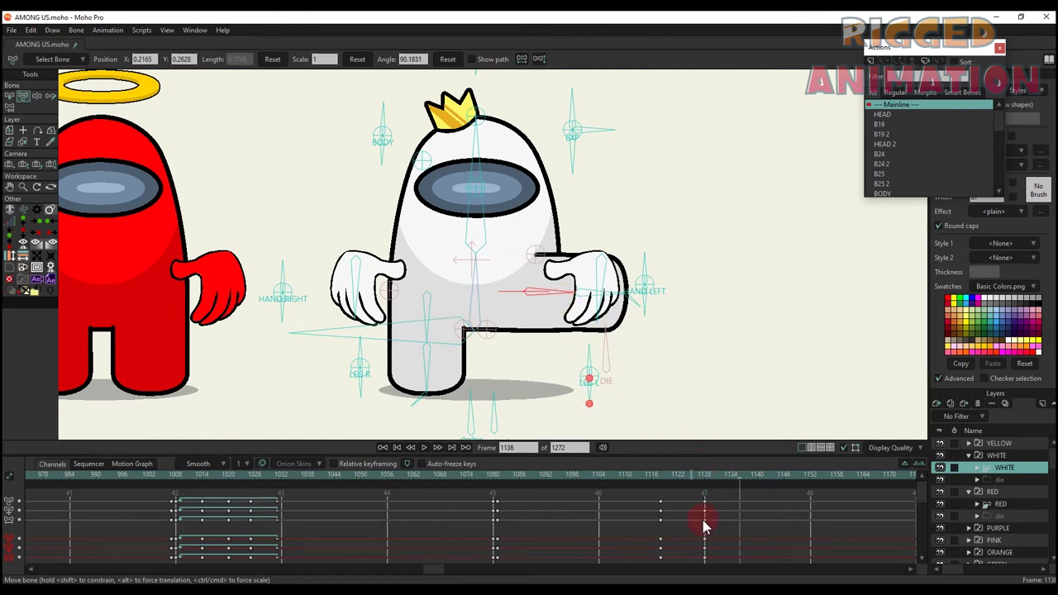
# Copy the neutral pose keys from frame 1118 to frame 1136 and swing the right leg out sideways at frame 1145.
pyautogui.moveTo(671, 494); pyautogui.dragTo(651, 562)
pyautogui.hotkey('ctrl', 'c')
pyautogui.hotkey('ctrl', 'v')
pyautogui.click(780, 484)
pyautogui.moveTo(424, 310); pyautogui.dragTo(360, 296)
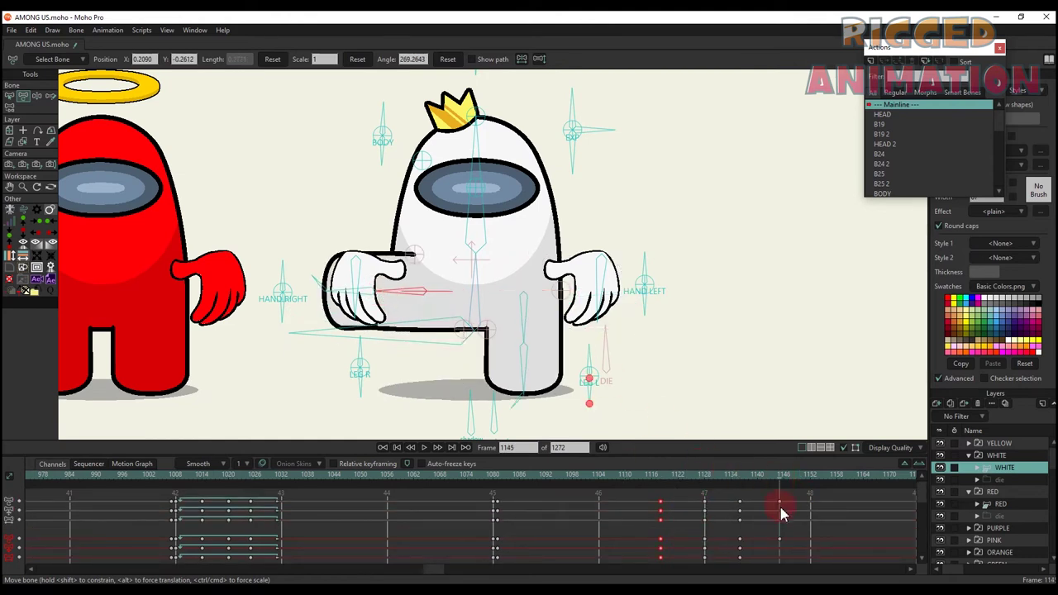
# Bend the raised left leg's shin downward at frame 1128 and the right leg's shin downward at frame 1159, playing back the motion.
pyautogui.click(705, 481)
pyautogui.moveTo(591, 296); pyautogui.dragTo(577, 335)
pyautogui.click(676, 482)
pyautogui.press('space')
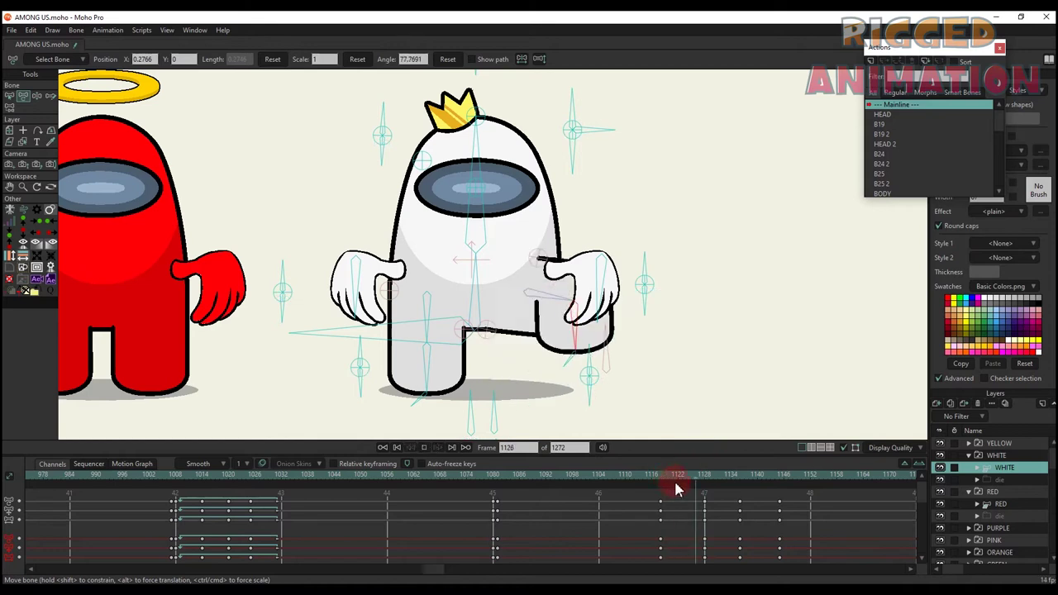
pyautogui.press('space')
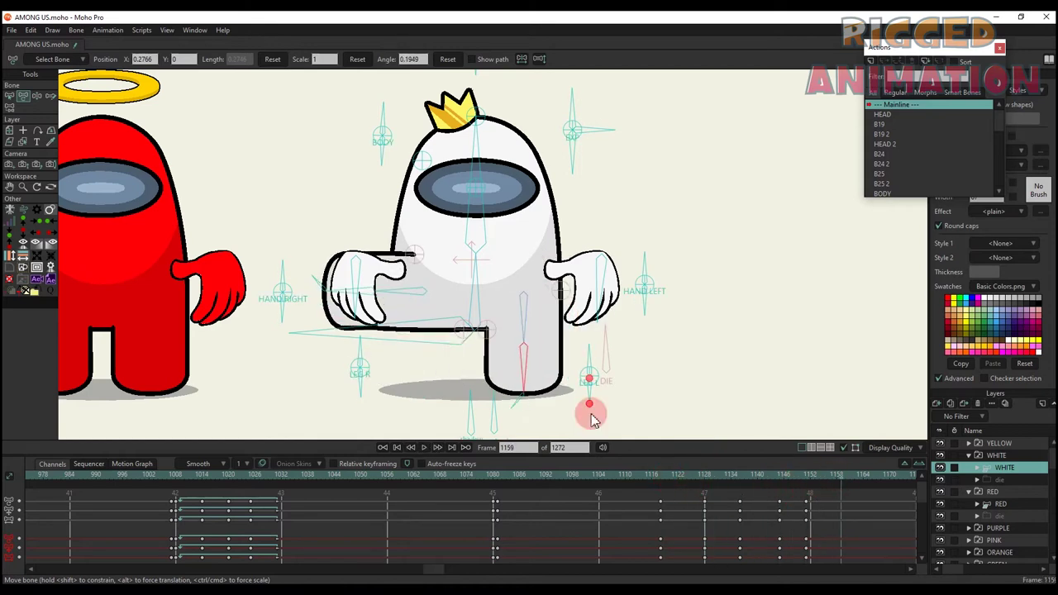
pyautogui.moveTo(418, 291); pyautogui.dragTo(384, 334)
pyautogui.press('space')
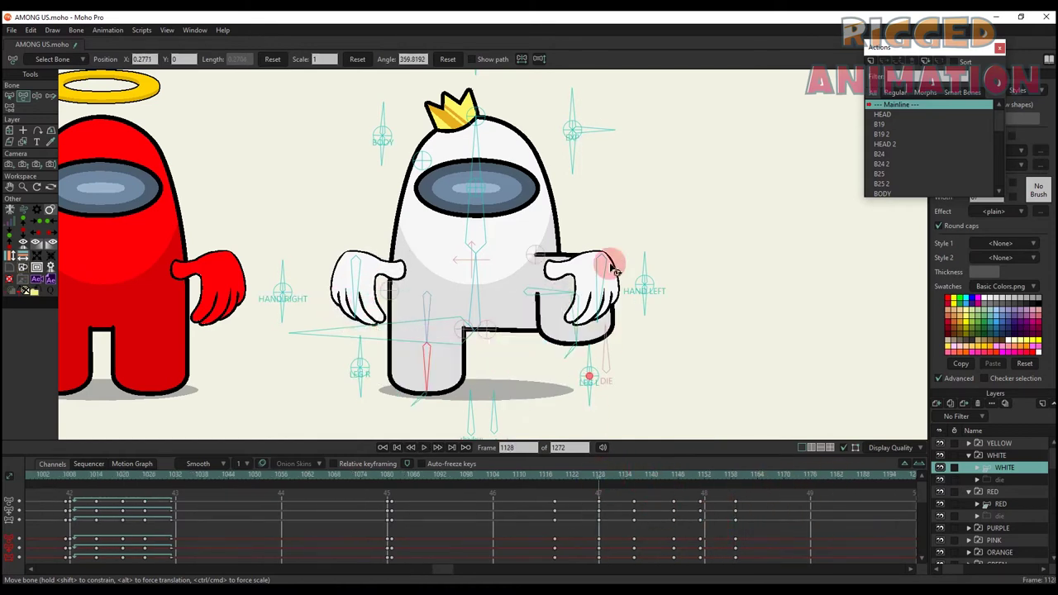
# Raise the right hand above the extended right leg and copy the raised-leg pose keys farther along the timeline.
pyautogui.click(701, 484)
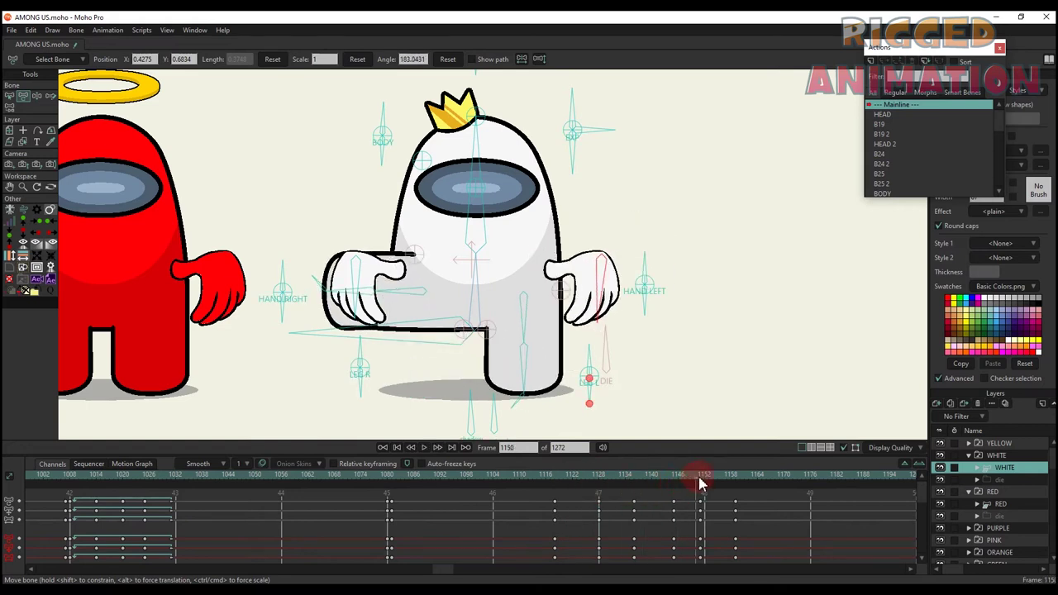
pyautogui.moveTo(319, 249); pyautogui.dragTo(372, 228)
pyautogui.moveTo(716, 536); pyautogui.dragTo(700, 466)
pyautogui.hotkey('ctrl', 'c')
pyautogui.click(738, 479)
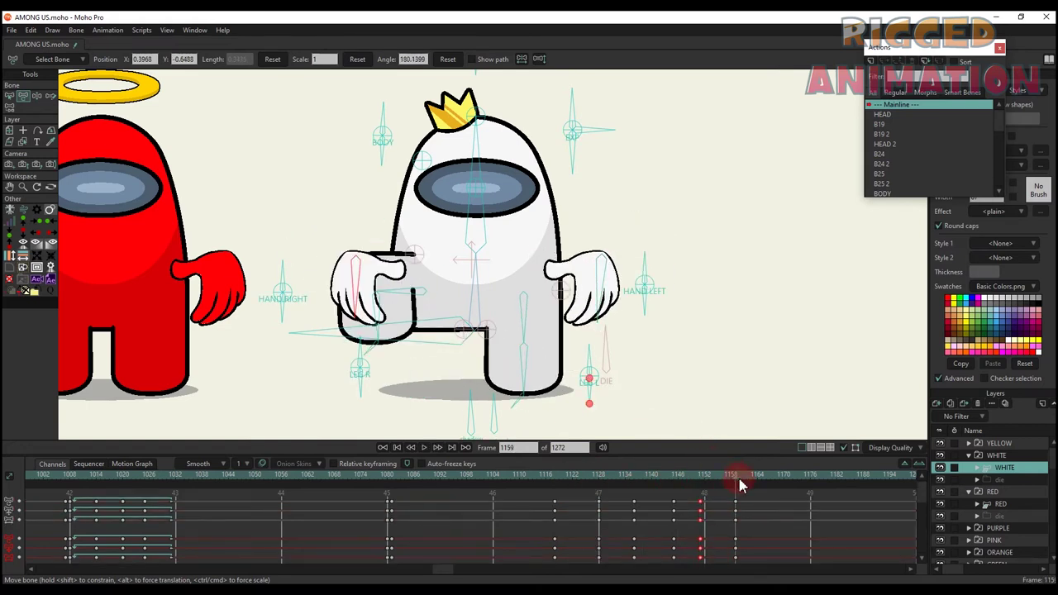
pyautogui.hotkey('ctrl', 'v')
pyautogui.moveTo(794, 514); pyautogui.dragTo(635, 496)
pyautogui.click(620, 481)
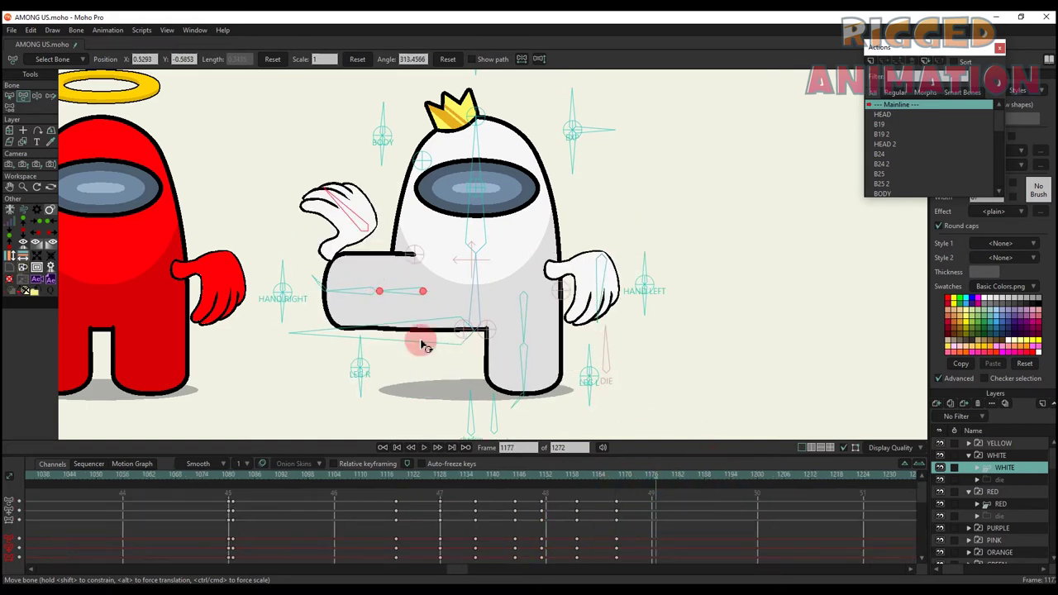
# Return the white character to its neutral pose at frame 1177 by copying the keys from frame 1118.
pyautogui.moveTo(409, 542); pyautogui.dragTo(386, 484)
pyautogui.hotkey('ctrl', 'c')
pyautogui.hotkey('ctrl', 'v')
pyautogui.scroll(-3, 626, 372)
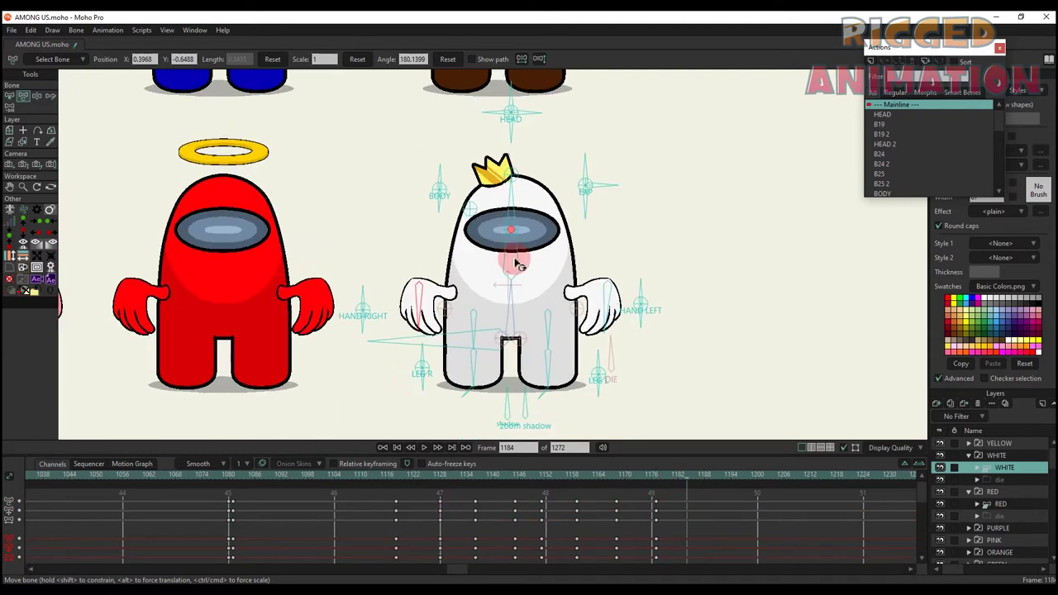
# Lean the body toward its left hand and raise both hands at frame 1184, holding the pose with keys at frame 1191.
pyautogui.moveTo(517, 250); pyautogui.dragTo(546, 234)
pyautogui.moveTo(609, 302); pyautogui.dragTo(640, 286)
pyautogui.moveTo(420, 301); pyautogui.dragTo(386, 269)
pyautogui.moveTo(674, 479); pyautogui.dragTo(718, 482)
pyautogui.hotkey('ctrl', 'f')
# Copy the neutral pose keys from frame 1177 to frame 1198.
pyautogui.moveTo(673, 549); pyautogui.dragTo(642, 496)
pyautogui.hotkey('ctrl', 'c')
pyautogui.click(749, 478)
pyautogui.hotkey('ctrl', 'v')
# Lean the body toward its right hand and raise both hands in a new pose following the neutral keys at frame 1198.
pyautogui.click(785, 479)
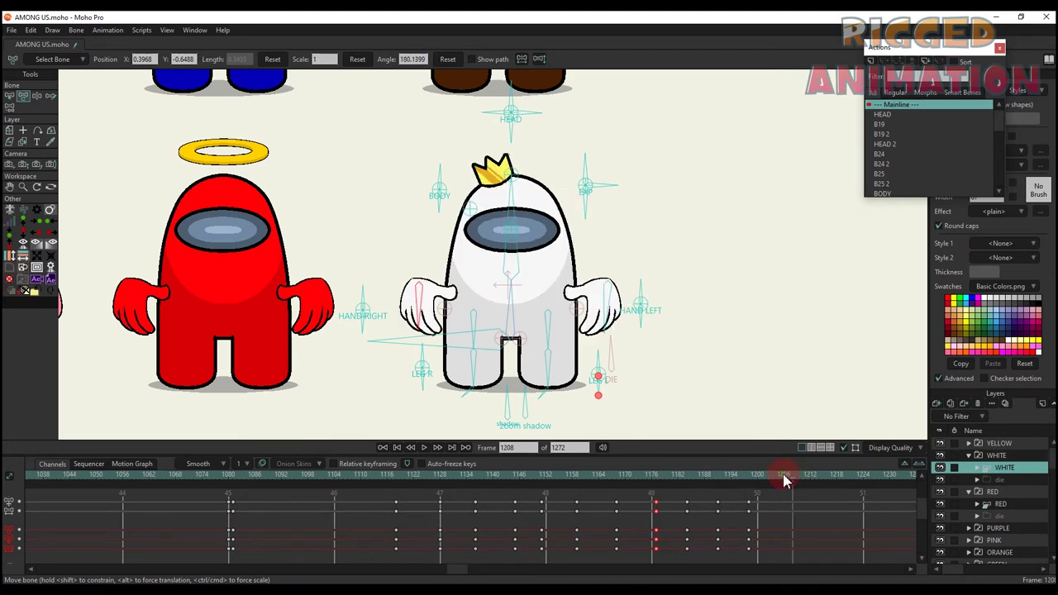
pyautogui.moveTo(502, 263); pyautogui.dragTo(468, 280)
pyautogui.moveTo(420, 304); pyautogui.dragTo(397, 298)
pyautogui.moveTo(612, 301); pyautogui.dragTo(643, 275)
pyautogui.moveTo(753, 480); pyautogui.dragTo(811, 481)
# Copy the neutral pose keys from frame 1118 to frame 1219 and set the timeline's end frame to 2000.
pyautogui.scroll(-5, 606, 545)
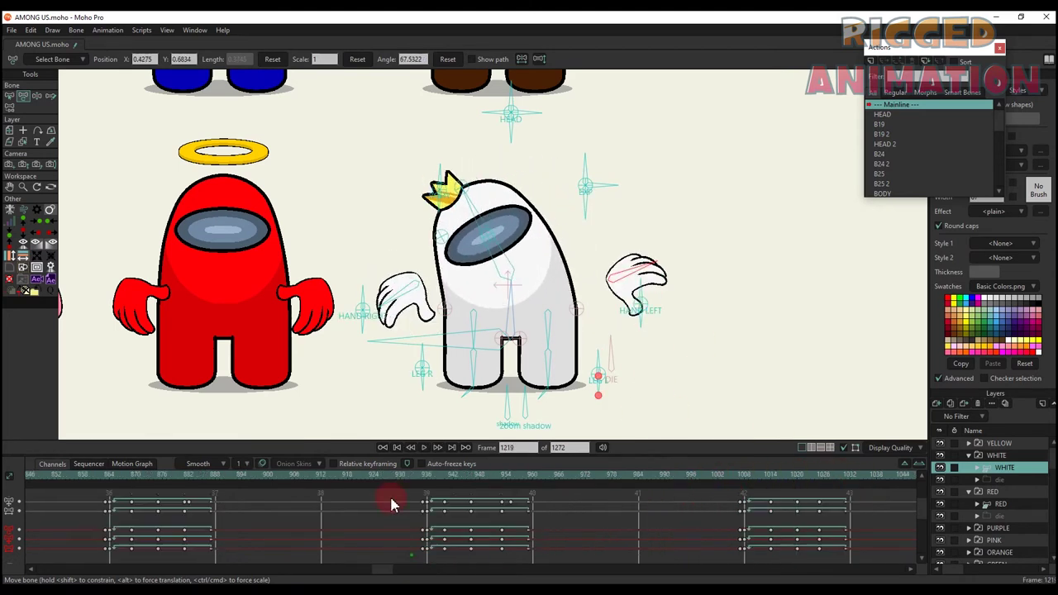
pyautogui.scroll(5, 634, 539)
pyautogui.rightClick(313, 542)
pyautogui.click(436, 479)
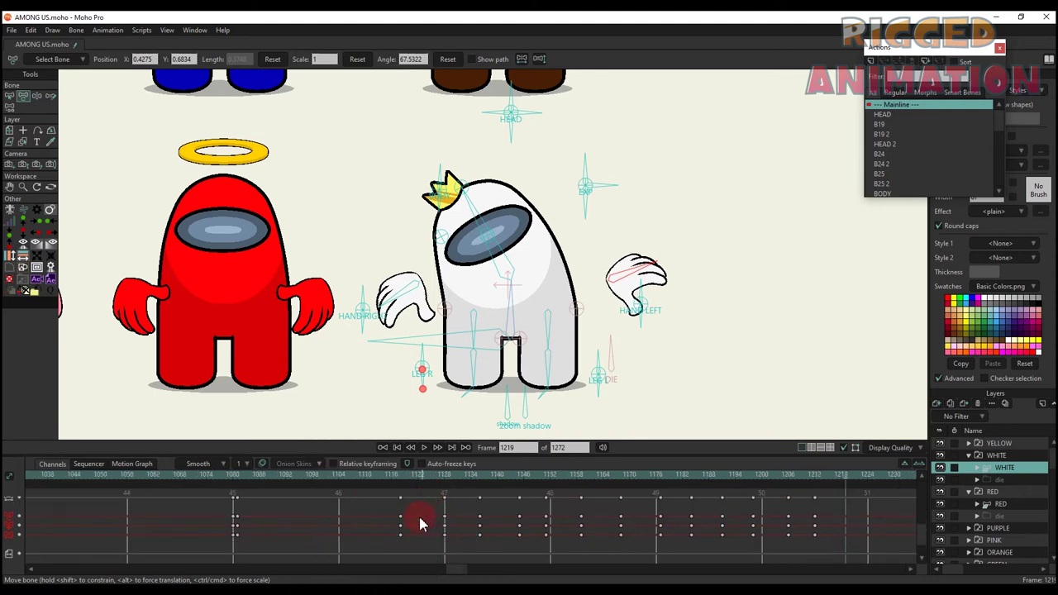
pyautogui.moveTo(388, 559); pyautogui.dragTo(411, 491)
pyautogui.hotkey('ctrl', 'c')
pyautogui.hotkey('ctrl', 'v')
pyautogui.rightClick(319, 552)
pyautogui.click(443, 476)
pyautogui.moveTo(567, 447); pyautogui.dragTo(531, 448)
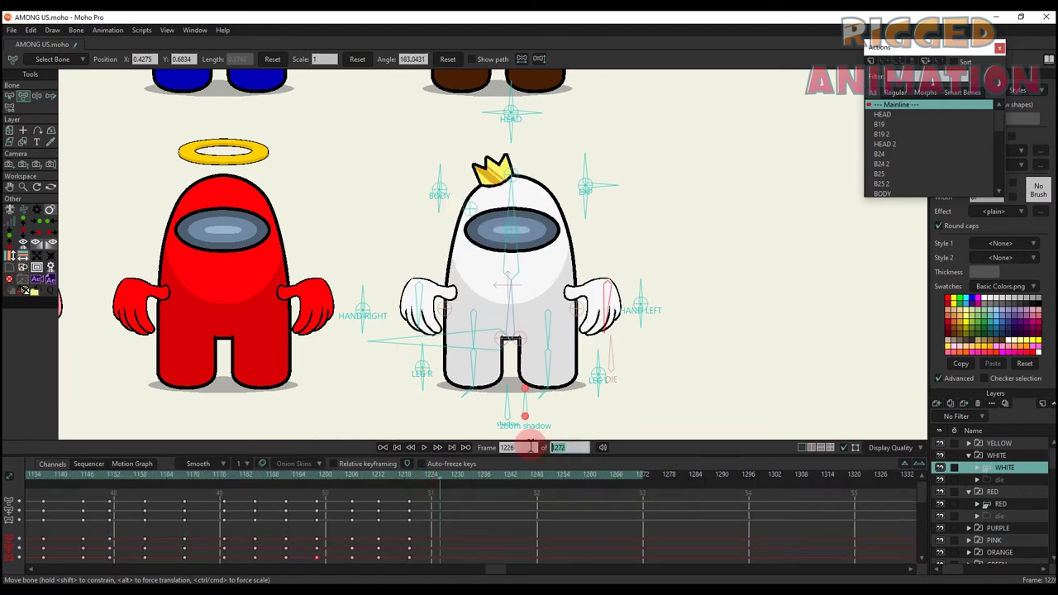
# Raise the right hand at frame 1219, rotate the HAND RIGHT control near frame 1273, and play back the hand-shape changes.
pyautogui.scroll(5, 405, 312)
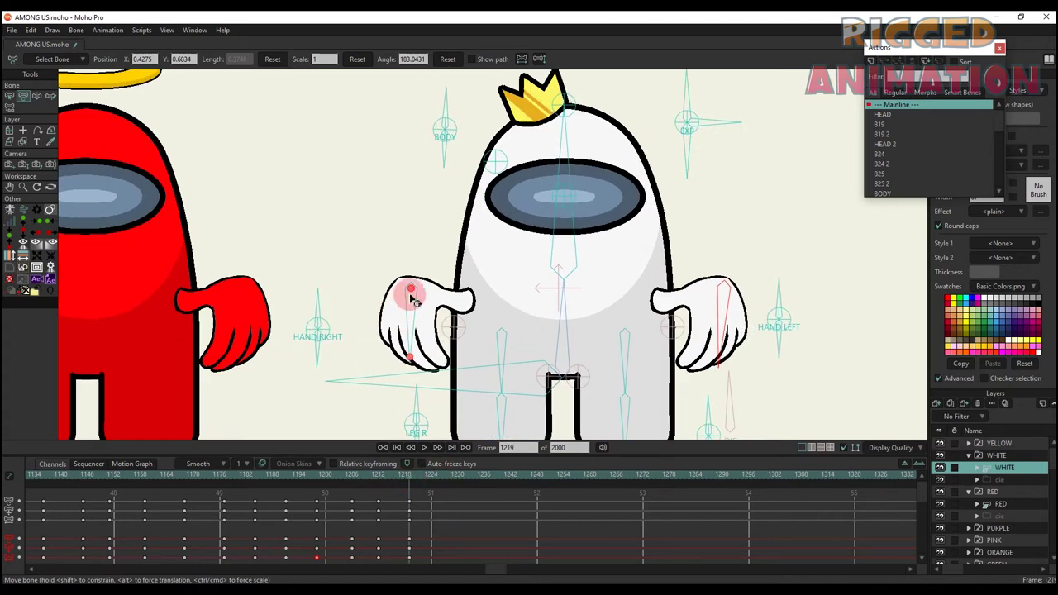
pyautogui.moveTo(411, 301); pyautogui.dragTo(365, 241)
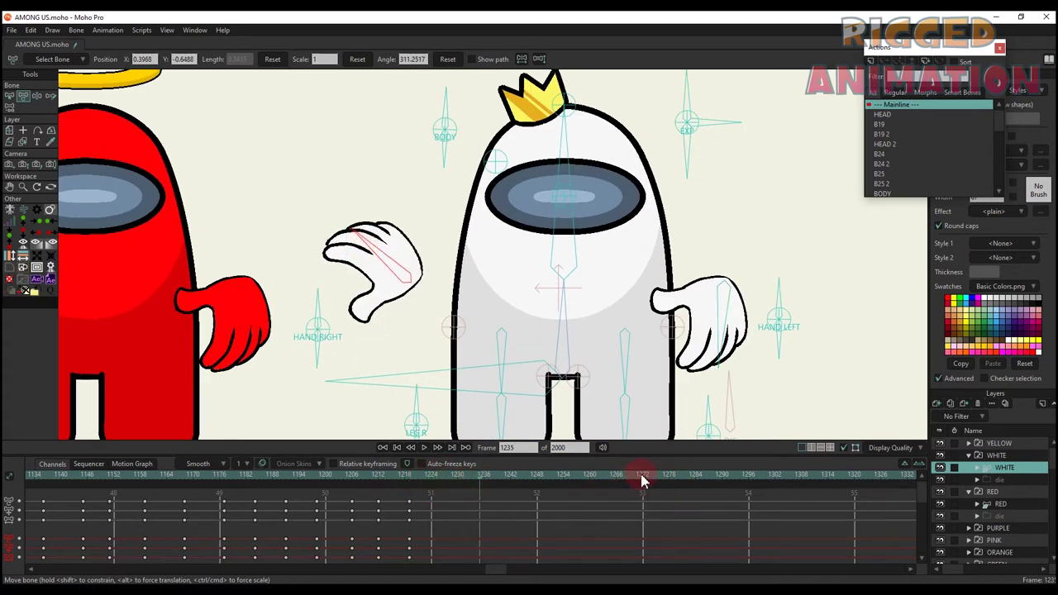
pyautogui.moveTo(317, 297); pyautogui.dragTo(352, 331)
pyautogui.click(419, 476)
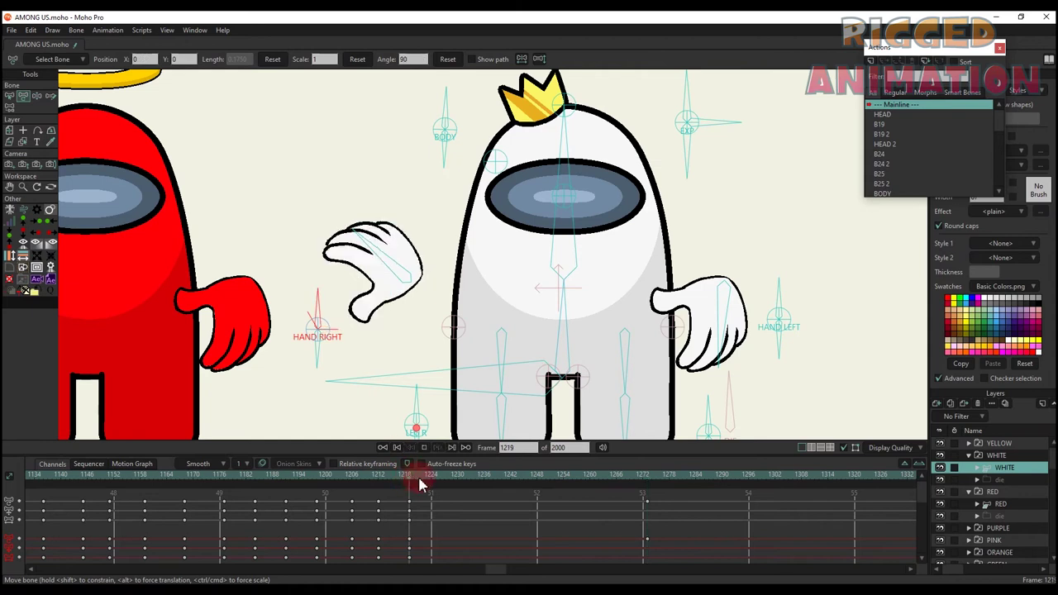
pyautogui.press('space')
# Raise the left hand at frame 1273 and rotate the HAND LEFT control to vary its hand shape.
pyautogui.click(647, 476)
pyautogui.moveTo(727, 250); pyautogui.dragTo(648, 256)
pyautogui.moveTo(642, 346); pyautogui.dragTo(688, 248)
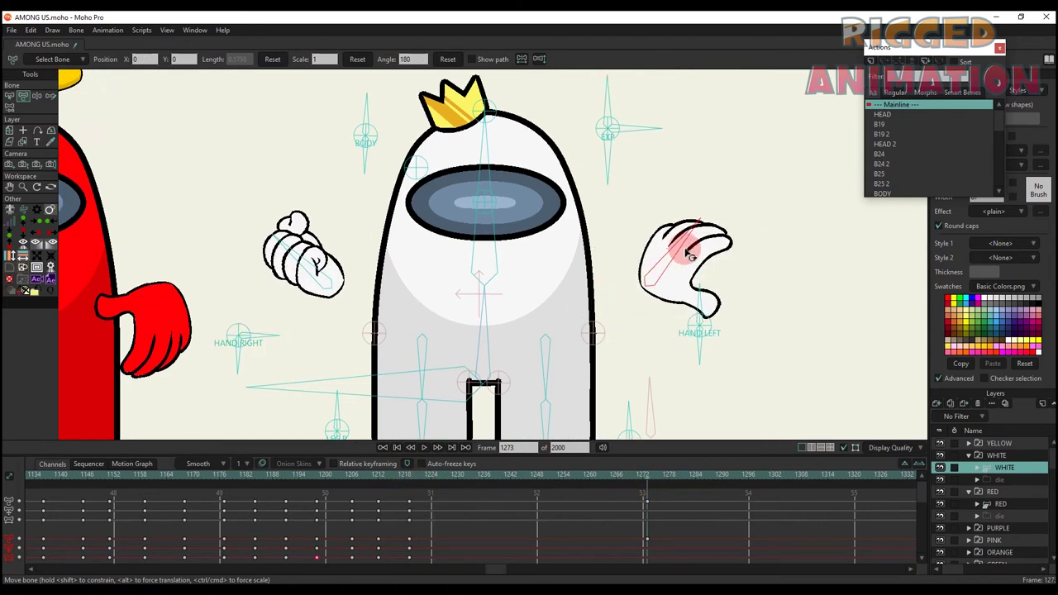
pyautogui.moveTo(704, 295); pyautogui.dragTo(745, 376)
pyautogui.moveTo(401, 479)
pyautogui.mouseDown()
pyautogui.moveTo(420, 479)
pyautogui.moveTo(378, 483)
pyautogui.moveTo(409, 480)
pyautogui.mouseUp()
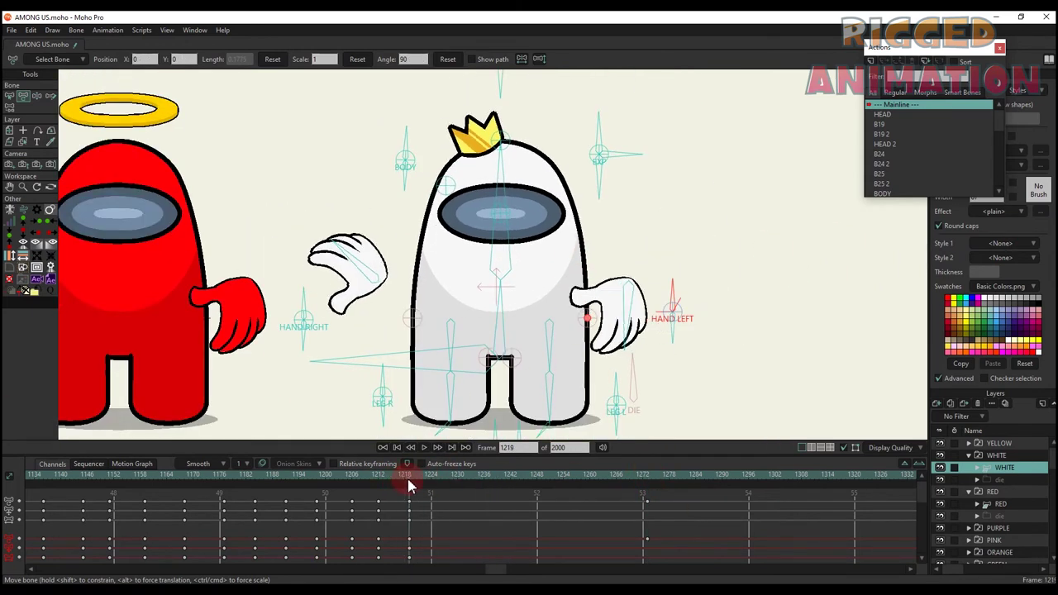
# Raise the left hand to match the right one and rotate both hands outward at frame 1282.
pyautogui.scroll(-1, 399, 480)
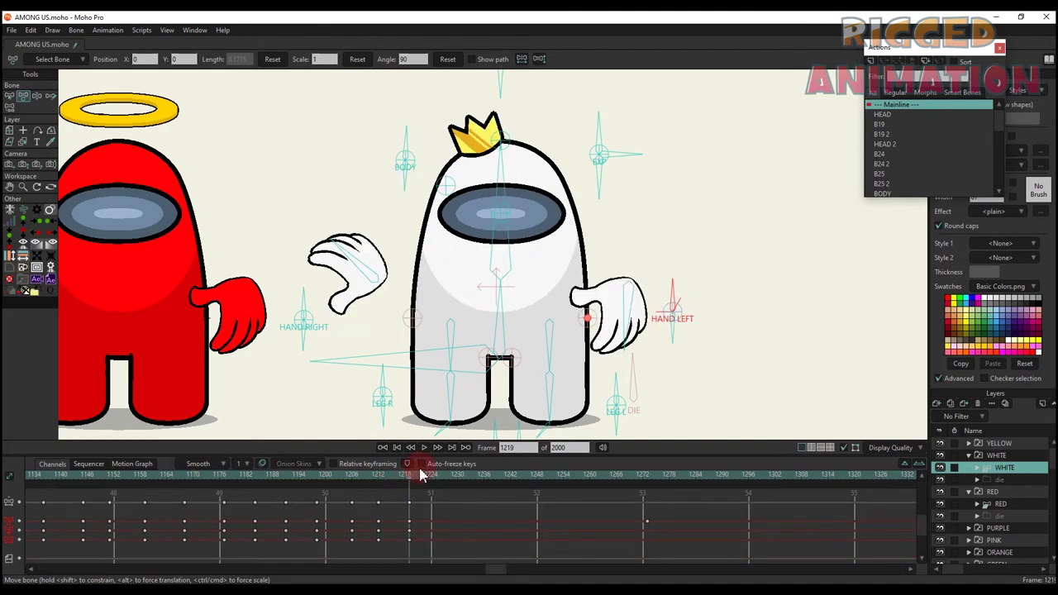
pyautogui.moveTo(643, 306); pyautogui.dragTo(682, 211)
pyautogui.click(364, 479)
pyautogui.press('space')
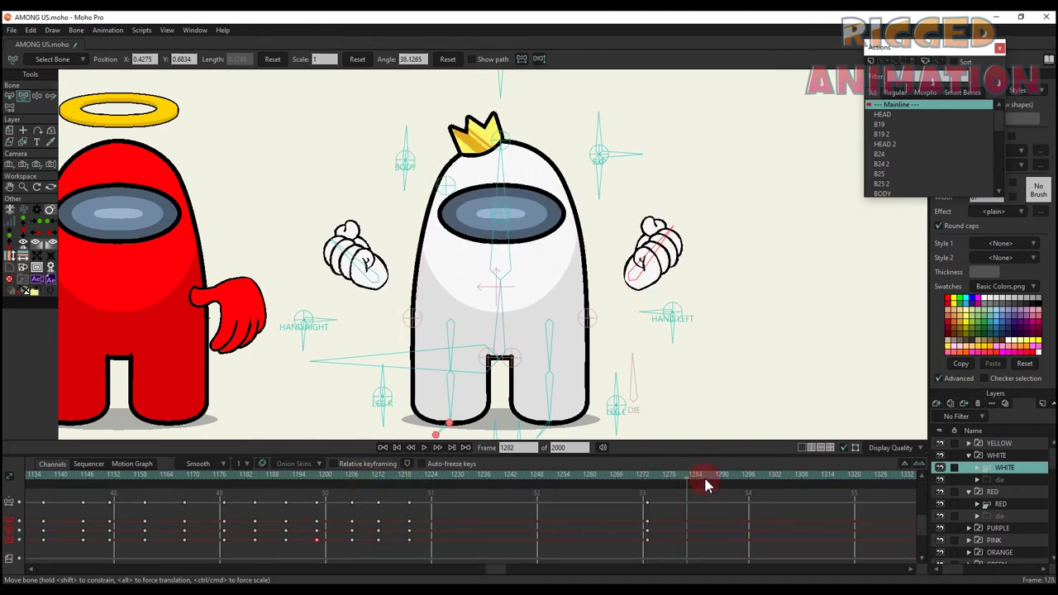
pyautogui.moveTo(649, 261); pyautogui.dragTo(655, 274)
pyautogui.moveTo(358, 265); pyautogui.dragTo(354, 282)
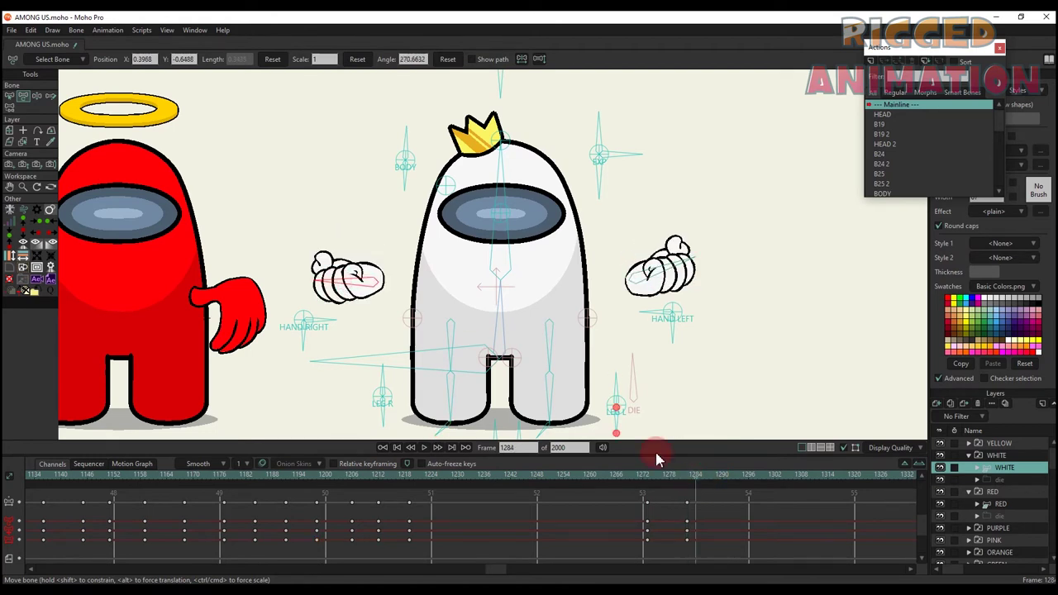
# Open the right hand with the HAND RIGHT control at frame 1285 and change the interpolation of the hand key at frame 1282.
pyautogui.press('Right')
pyautogui.scroll(2, 358, 286)
pyautogui.moveTo(317, 330); pyautogui.dragTo(312, 320)
pyautogui.moveTo(688, 518); pyautogui.dragTo(685, 525)
pyautogui.rightClick(688, 522)
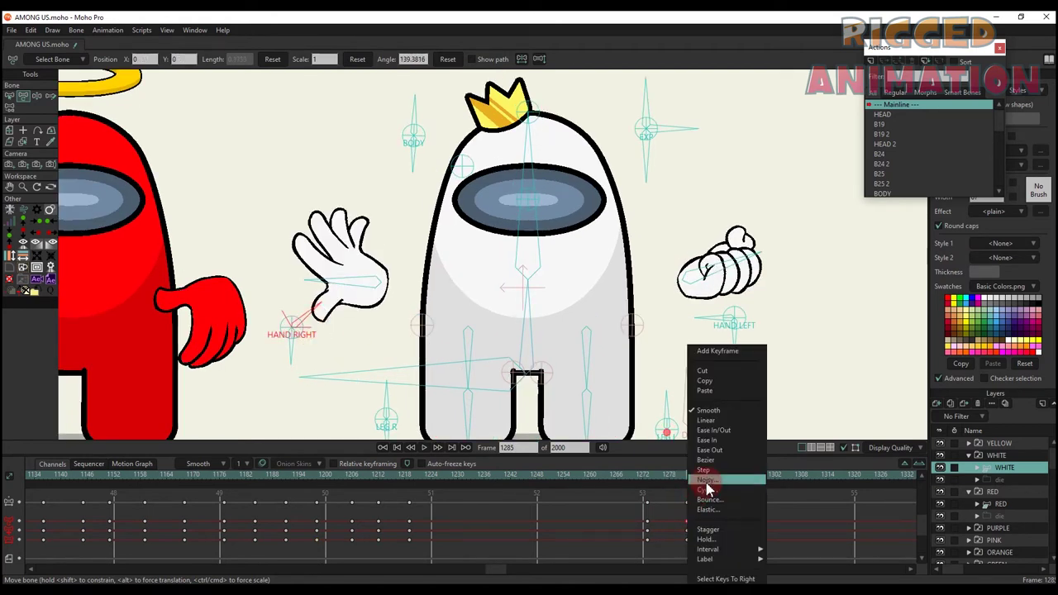
pyautogui.click(708, 483)
# Rotate the HAND LEFT control at frame 1290 and change the interpolation of the hand key at frame 1285.
pyautogui.moveTo(693, 480); pyautogui.dragTo(706, 480)
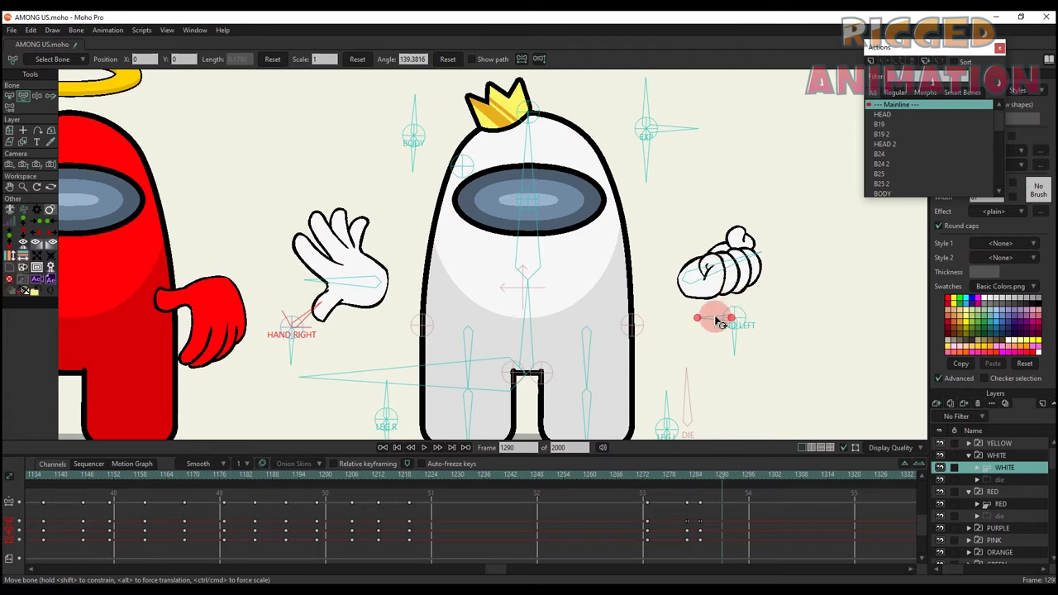
pyautogui.moveTo(716, 318); pyautogui.dragTo(714, 310)
pyautogui.moveTo(735, 518); pyautogui.dragTo(698, 525)
pyautogui.rightClick(700, 522)
pyautogui.click(721, 482)
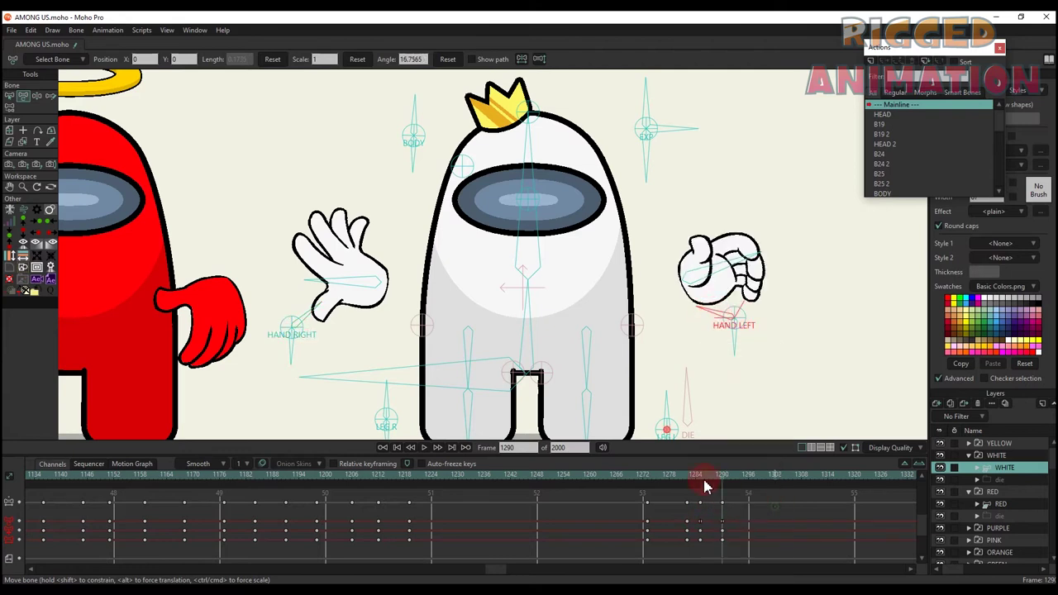
# Play back from frame 1282 and rotate the HAND LEFT control at frame 1290 to open the left hand.
pyautogui.click(685, 484)
pyautogui.press('space')
pyautogui.press('space')
pyautogui.click(715, 482)
pyautogui.click(722, 479)
pyautogui.moveTo(731, 333); pyautogui.dragTo(711, 285)
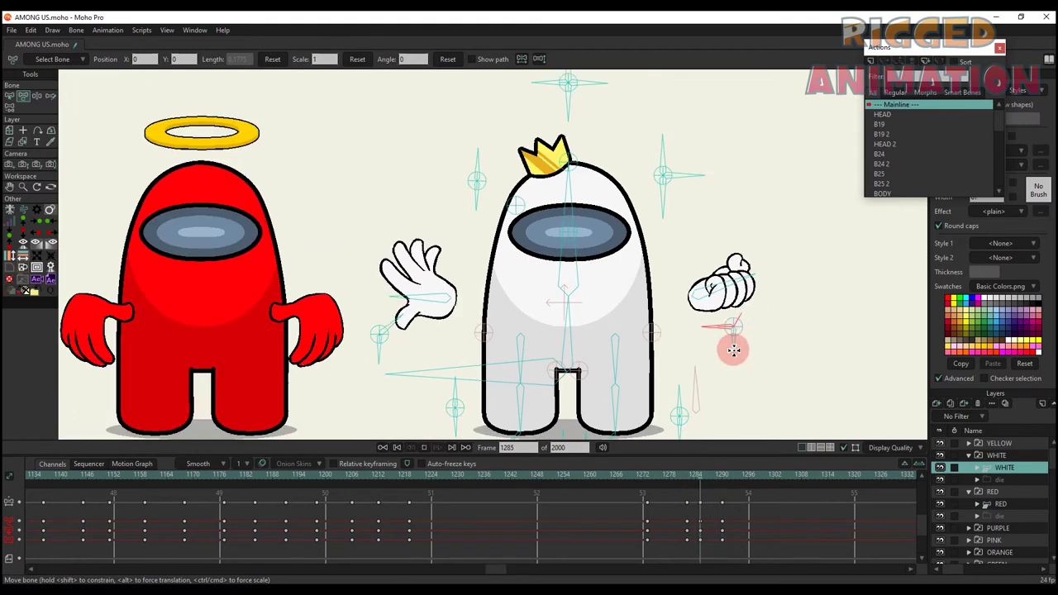
pyautogui.press('space')
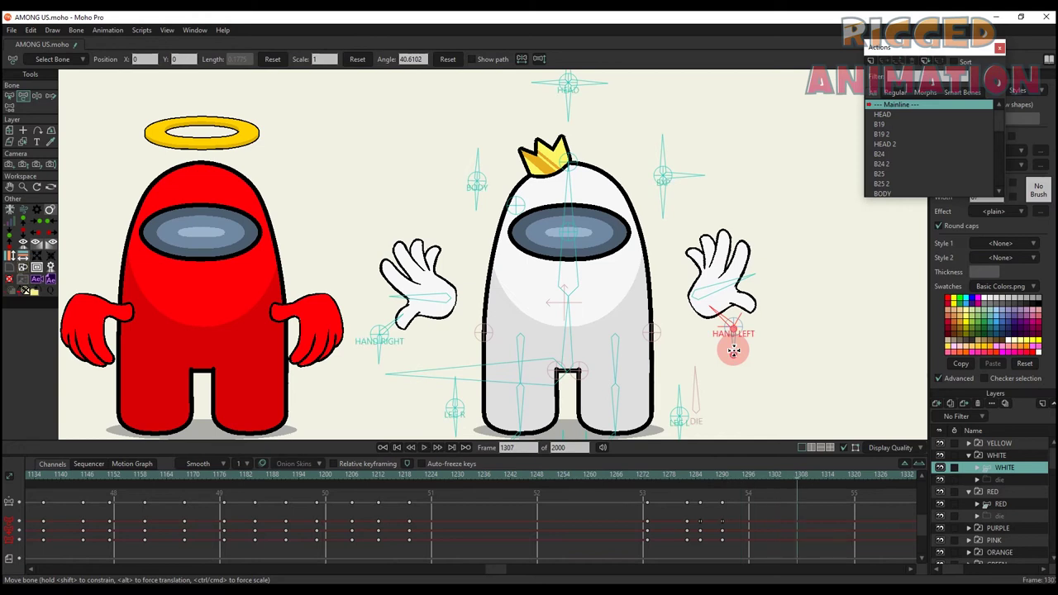
pyautogui.press('b')
pyautogui.moveTo(787, 363); pyautogui.dragTo(709, 323)
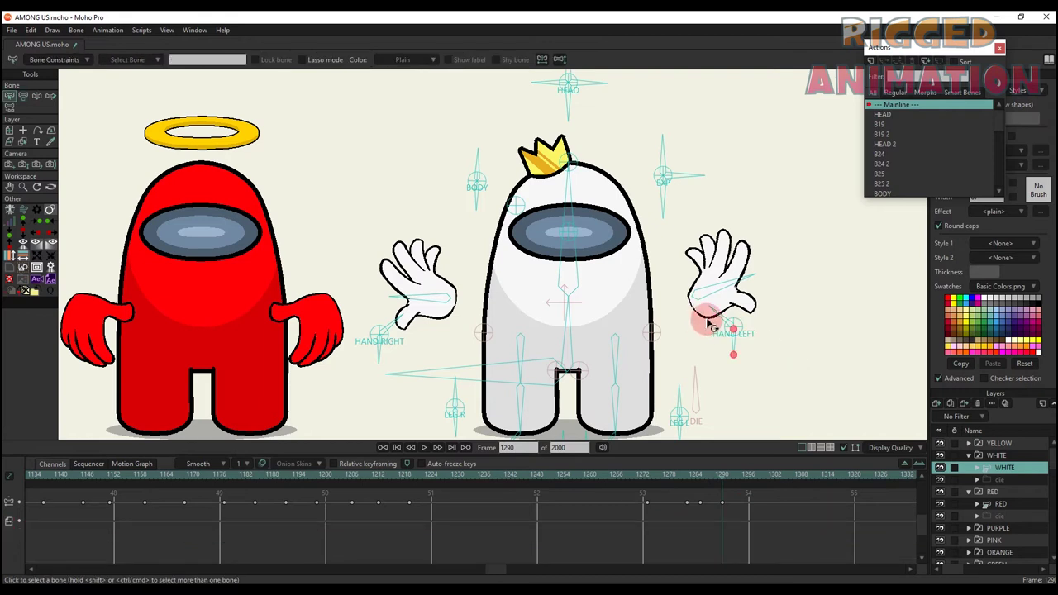
pyautogui.scroll(-1, 705, 332)
pyautogui.press('t')
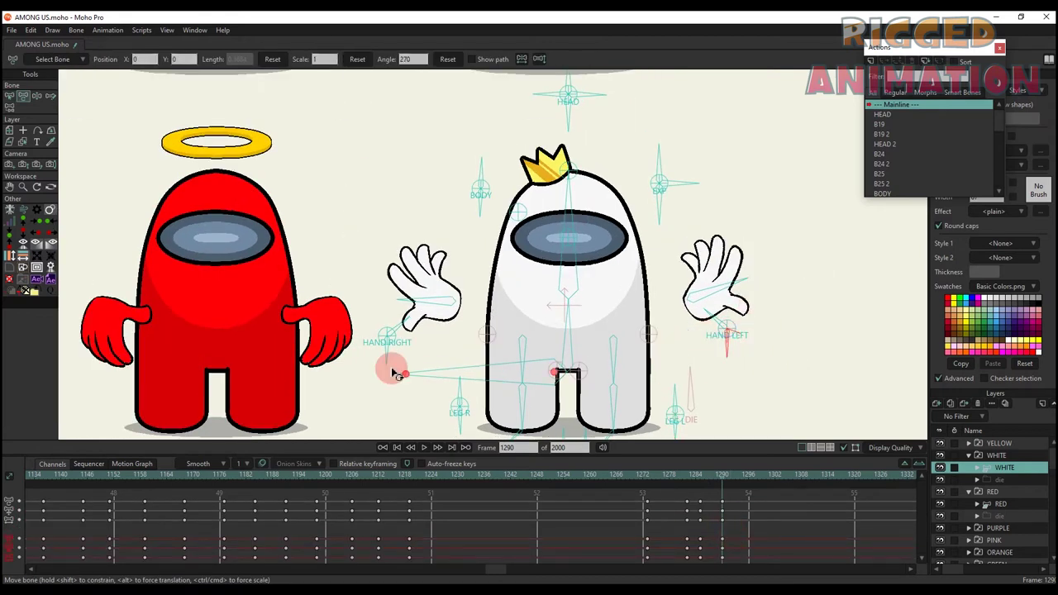
pyautogui.moveTo(395, 373); pyautogui.dragTo(403, 333)
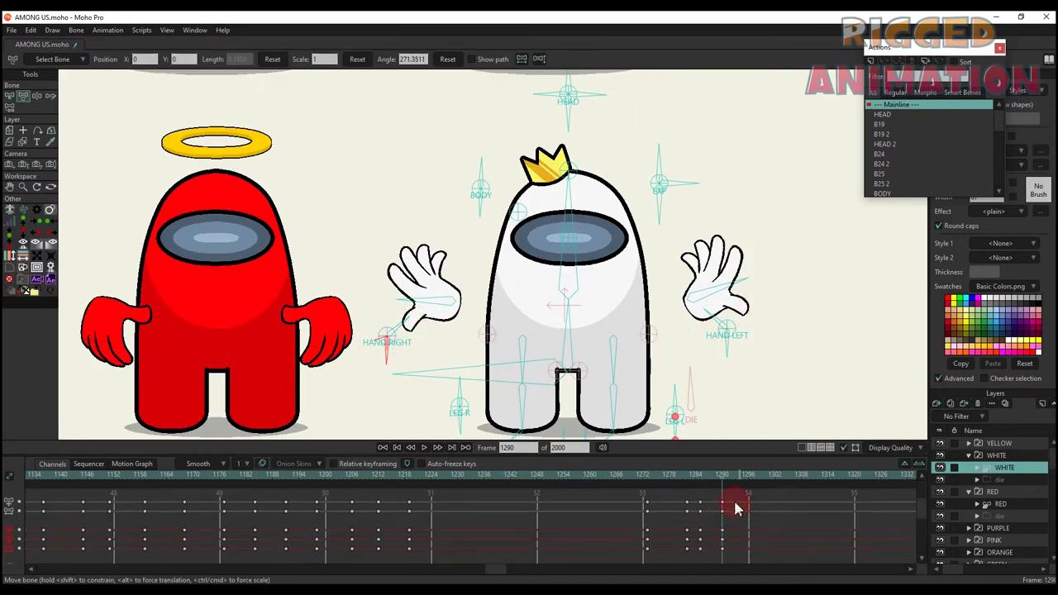
# Starting from the hand pose at frame 1296, move both open hands in against the body at frame 1301.
pyautogui.click(748, 475)
pyautogui.scroll(-1, 530, 376)
pyautogui.moveTo(473, 319); pyautogui.dragTo(536, 253)
pyautogui.click(770, 476)
pyautogui.moveTo(652, 316); pyautogui.dragTo(520, 289)
pyautogui.scroll(1, 485, 284)
pyautogui.moveTo(624, 270); pyautogui.dragTo(691, 292)
pyautogui.moveTo(701, 241); pyautogui.dragTo(702, 332)
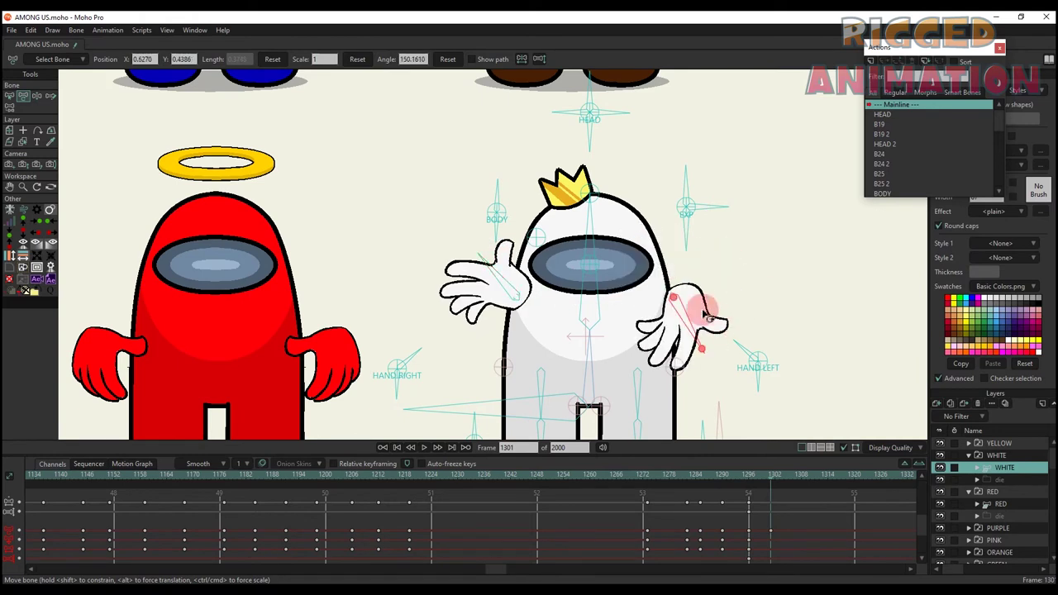
# Lower both hands to the sides of the body at frame 1301 with their fingers pointing down.
pyautogui.moveTo(680, 295); pyautogui.dragTo(718, 330)
pyautogui.moveTo(490, 266); pyautogui.dragTo(514, 346)
pyautogui.moveTo(519, 307); pyautogui.dragTo(466, 354)
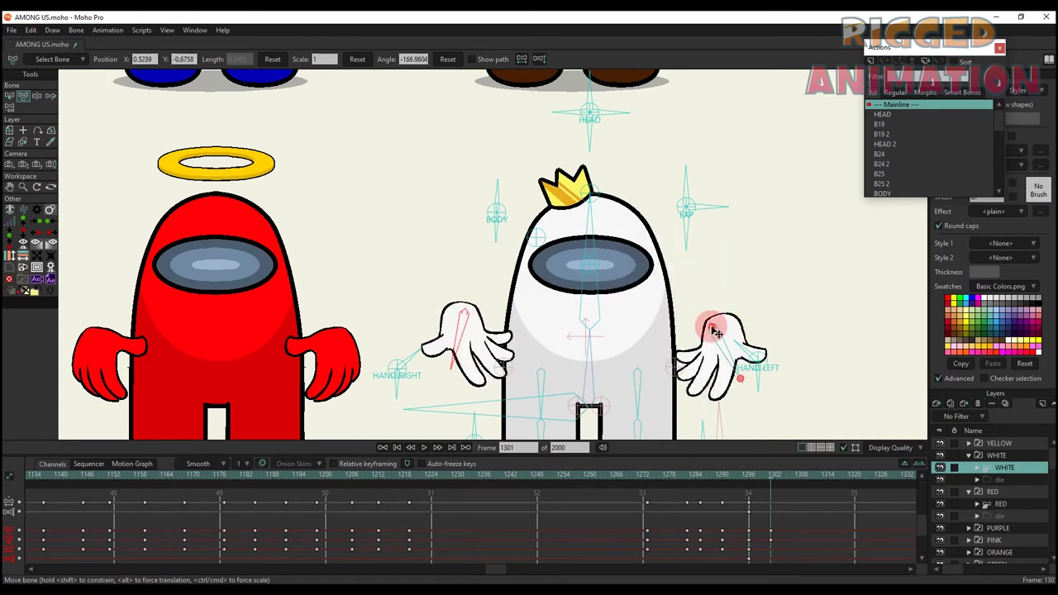
# Bring the left hand closer to the body and curl its fingers with the HAND LEFT control at frame 1302.
pyautogui.moveTo(712, 327); pyautogui.dragTo(702, 306)
pyautogui.click(741, 336)
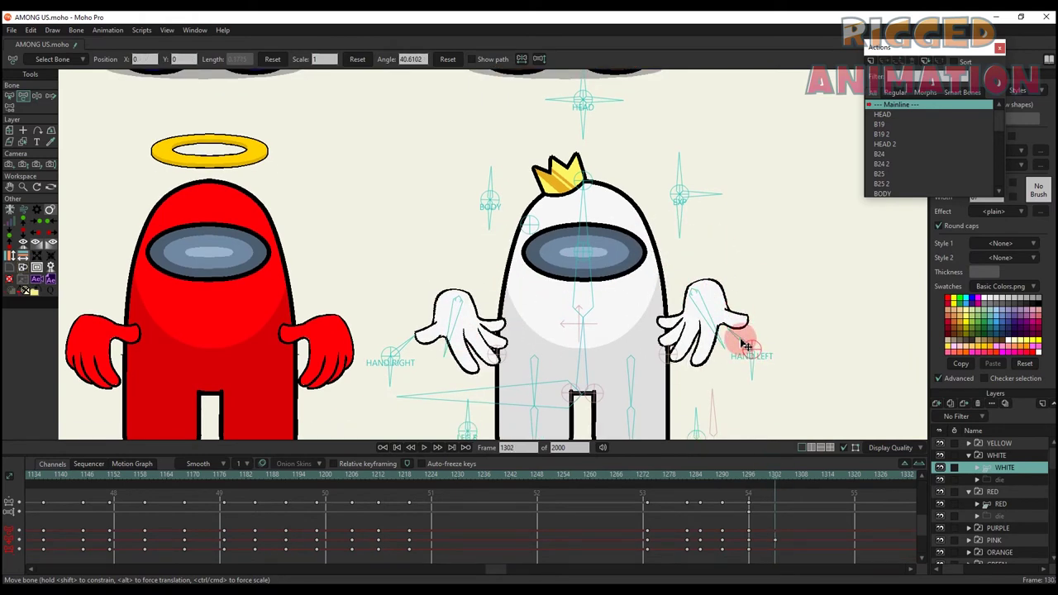
pyautogui.moveTo(745, 346)
pyautogui.mouseDown()
pyautogui.moveTo(740, 355)
pyautogui.moveTo(666, 260)
pyautogui.moveTo(747, 338)
pyautogui.moveTo(703, 356)
pyautogui.moveTo(732, 338)
pyautogui.moveTo(727, 354)
pyautogui.mouseUp()
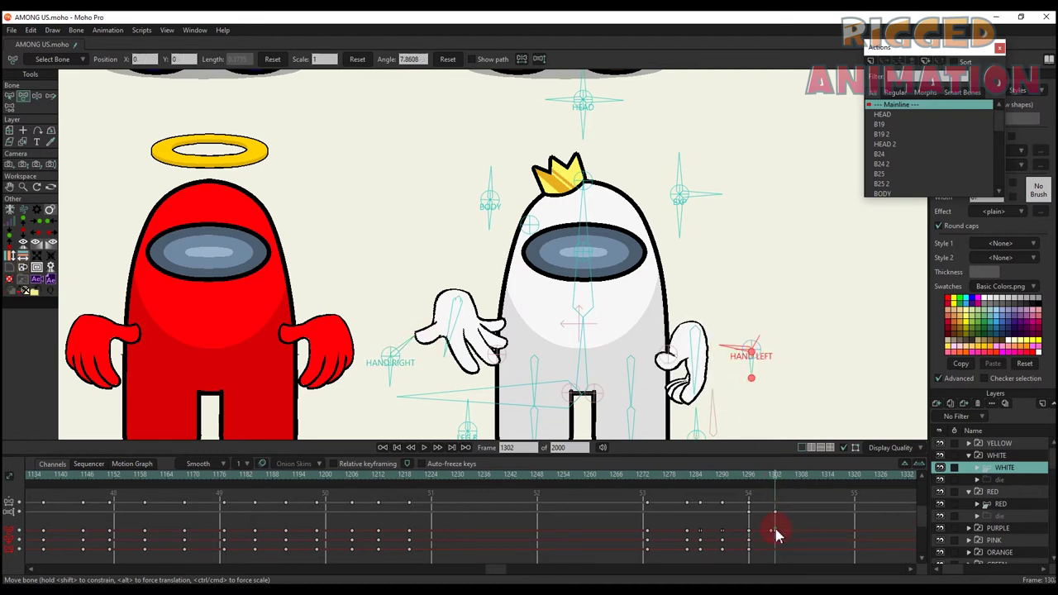
pyautogui.click(402, 350)
pyautogui.press('Delete')
pyautogui.scroll(-5, 661, 353)
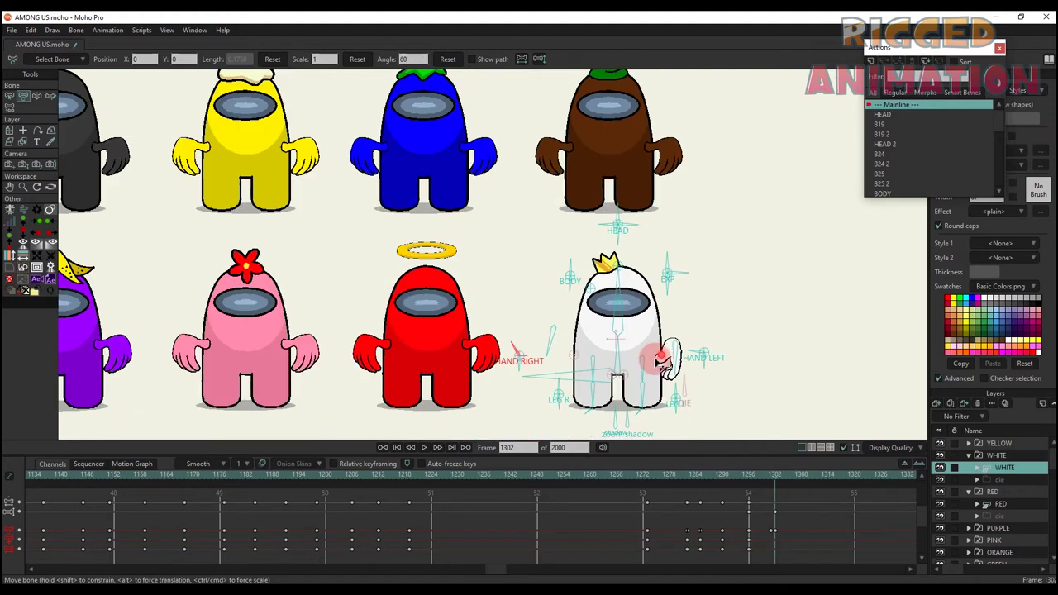
pyautogui.hotkey('ctrl', 'z')
# Curl the right hand with the HAND RIGHT control at frame 1302, flipping its bone and placing it against the body.
pyautogui.scroll(4, 584, 362)
pyautogui.moveTo(515, 357)
pyautogui.mouseDown()
pyautogui.moveTo(488, 339)
pyautogui.moveTo(501, 347)
pyautogui.mouseUp()
pyautogui.click(560, 319)
pyautogui.click(539, 61)
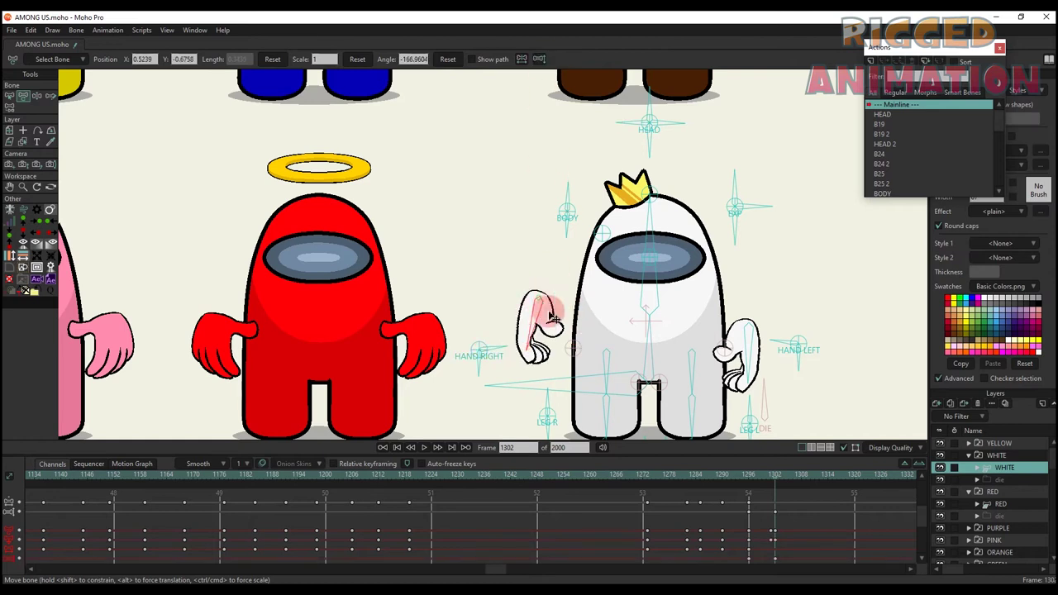
pyautogui.moveTo(550, 314); pyautogui.dragTo(559, 329)
# Try turning the left foot's sole forward by rotating the LEG L control at frame 1308.
pyautogui.moveTo(824, 527); pyautogui.dragTo(657, 565)
pyautogui.rightClick(656, 565)
pyautogui.click(652, 476)
pyautogui.scroll(-2, 651, 330)
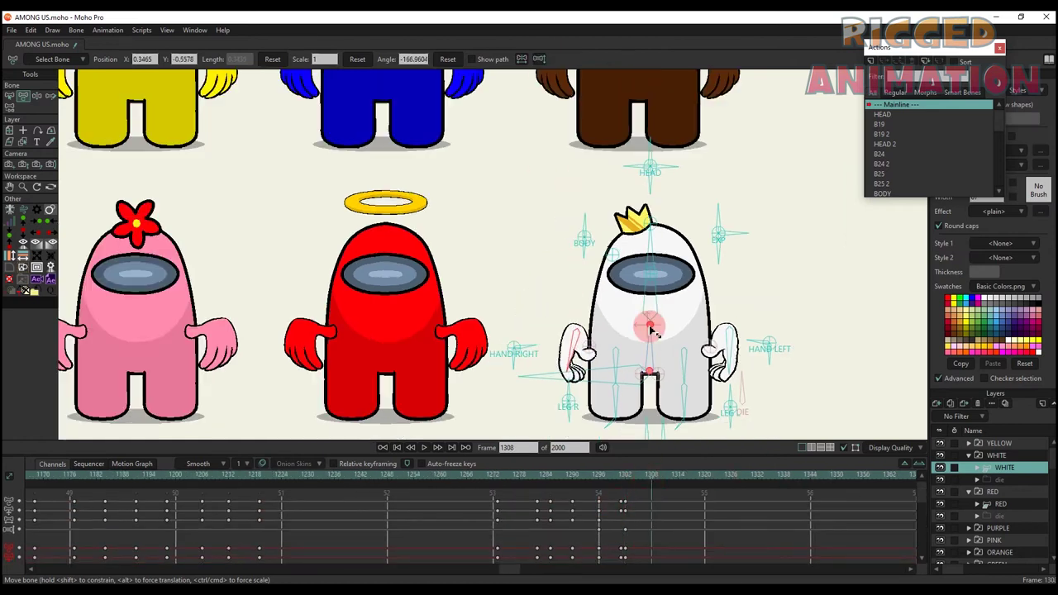
pyautogui.scroll(3, 652, 330)
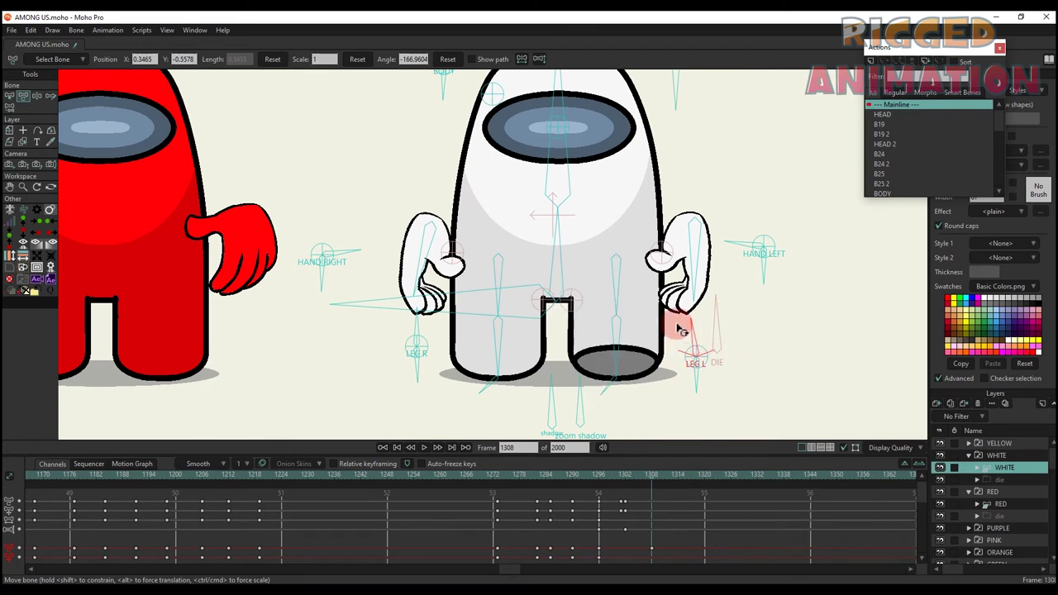
pyautogui.moveTo(678, 330); pyautogui.dragTo(558, 195)
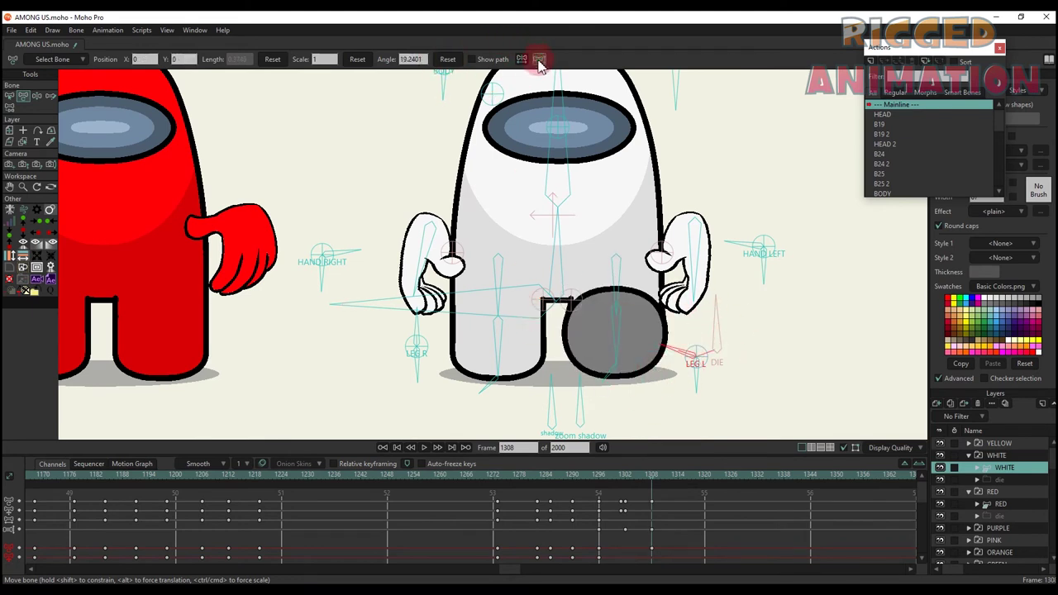
# Reset the LEG R control's angle at frame 1302 and rotate it from frame 1308 to turn the right foot's sole forward.
pyautogui.click(444, 362)
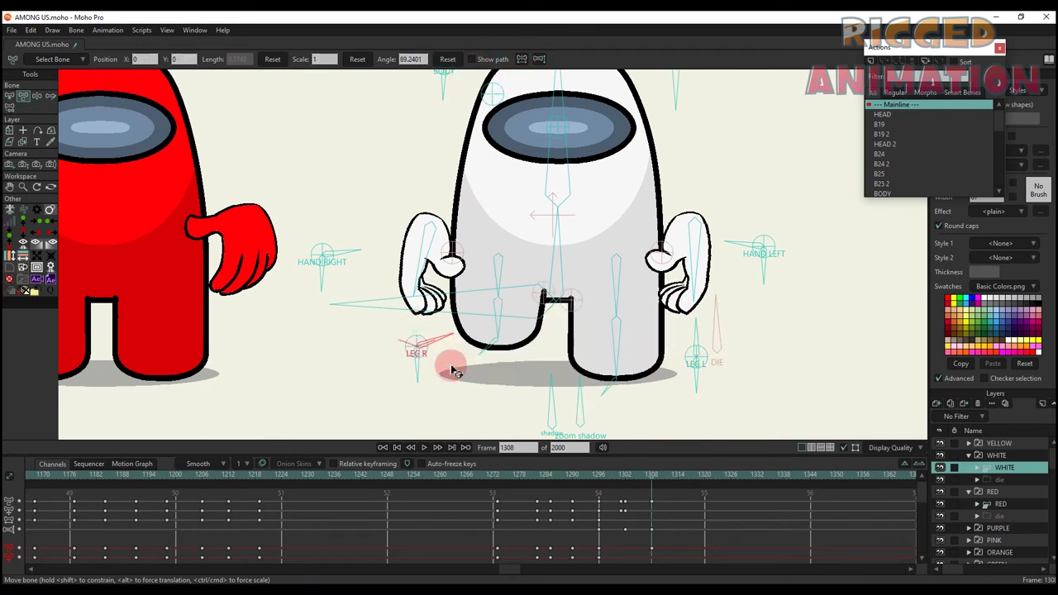
pyautogui.click(627, 477)
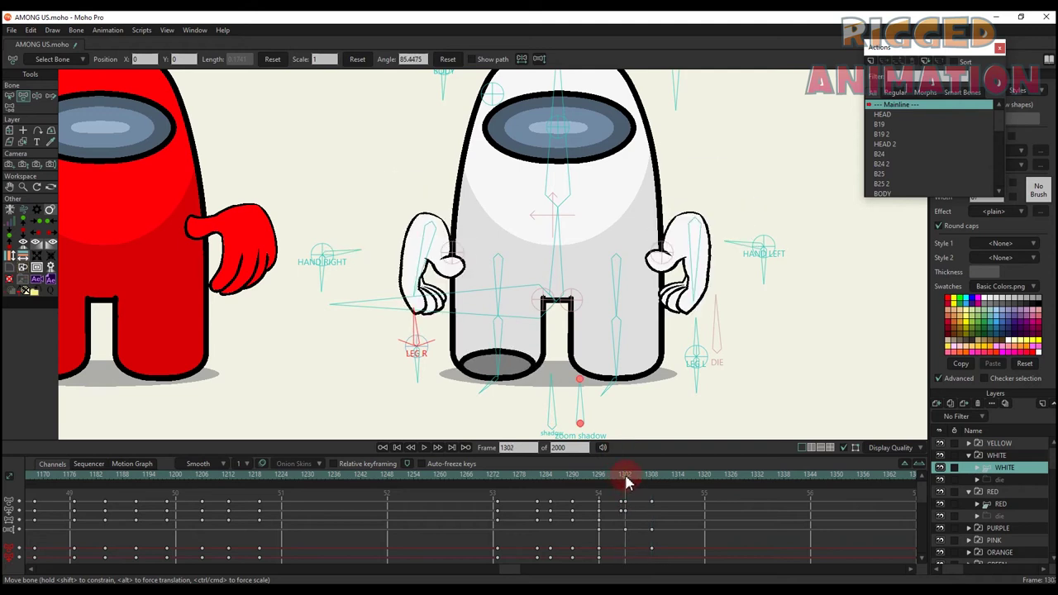
pyautogui.click(448, 59)
pyautogui.click(653, 477)
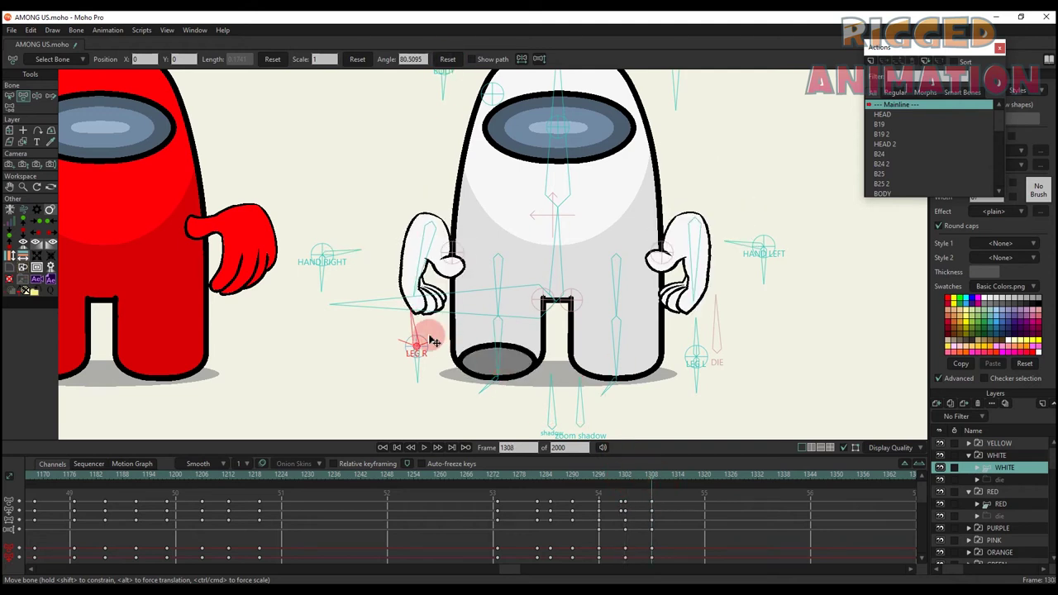
pyautogui.moveTo(433, 340); pyautogui.dragTo(388, 335)
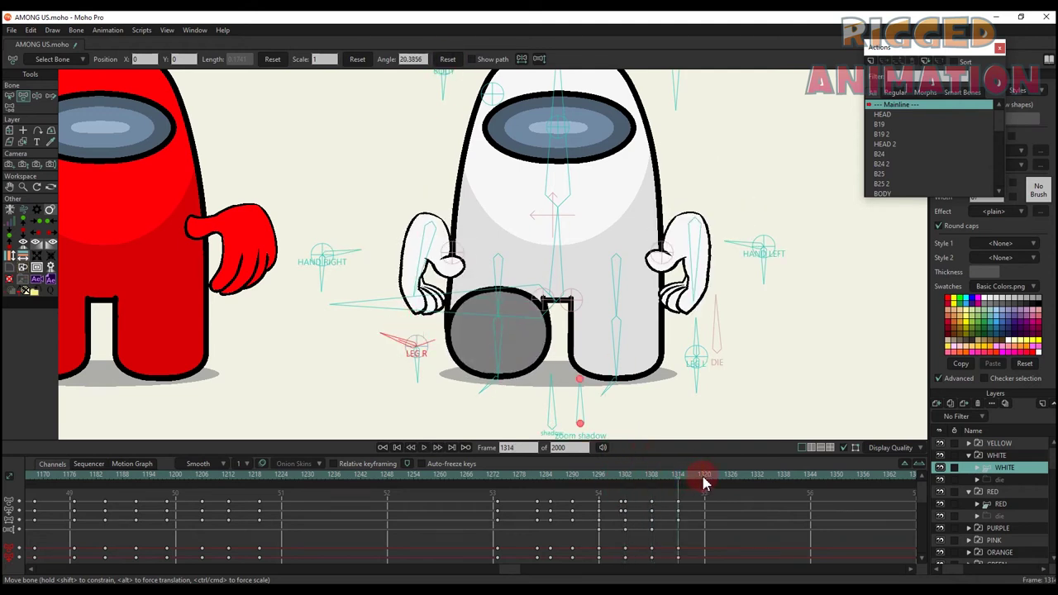
# Return the right leg to neutral by frame 1326 and key the LEG L control's rotation and return to neutral through frame 1343.
pyautogui.moveTo(703, 483); pyautogui.dragTo(731, 485)
pyautogui.moveTo(485, 497); pyautogui.dragTo(517, 559)
pyautogui.click(449, 60)
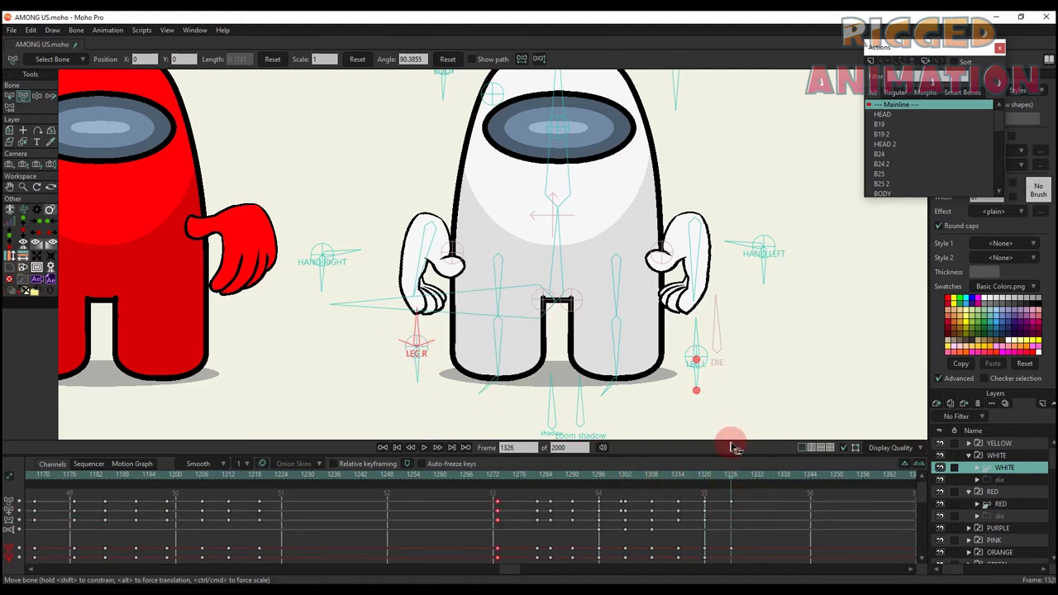
pyautogui.moveTo(696, 388)
pyautogui.mouseDown()
pyautogui.moveTo(668, 387)
pyautogui.moveTo(696, 389)
pyautogui.mouseUp()
pyautogui.click(448, 60)
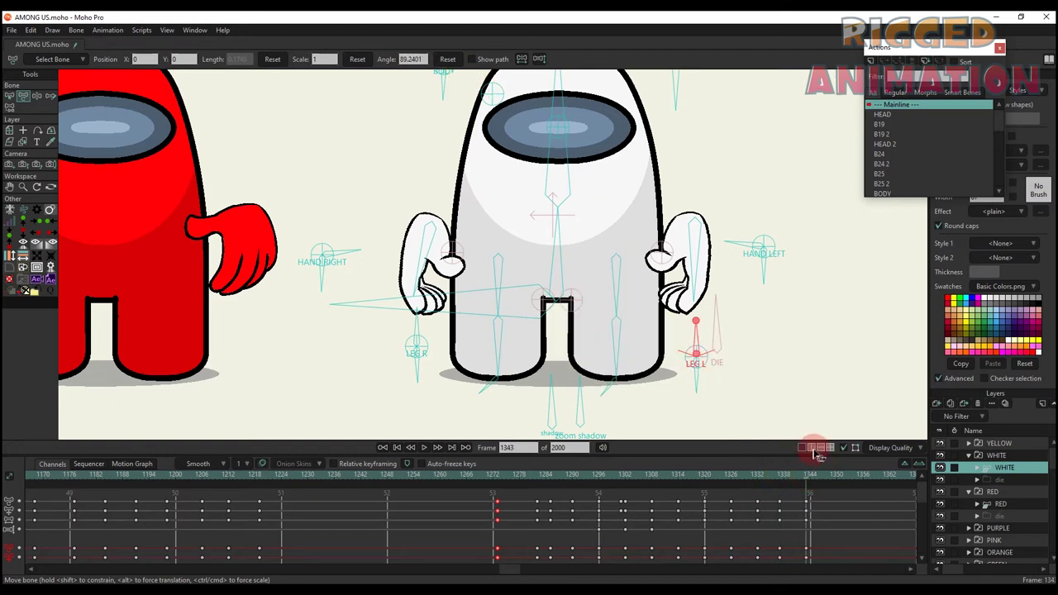
# Swing the left leg out to the side with its knee bent at frame 1349 and shift the shadow with it.
pyautogui.rightClick(640, 563)
pyautogui.click(709, 496)
pyautogui.scroll(-3, 496, 219)
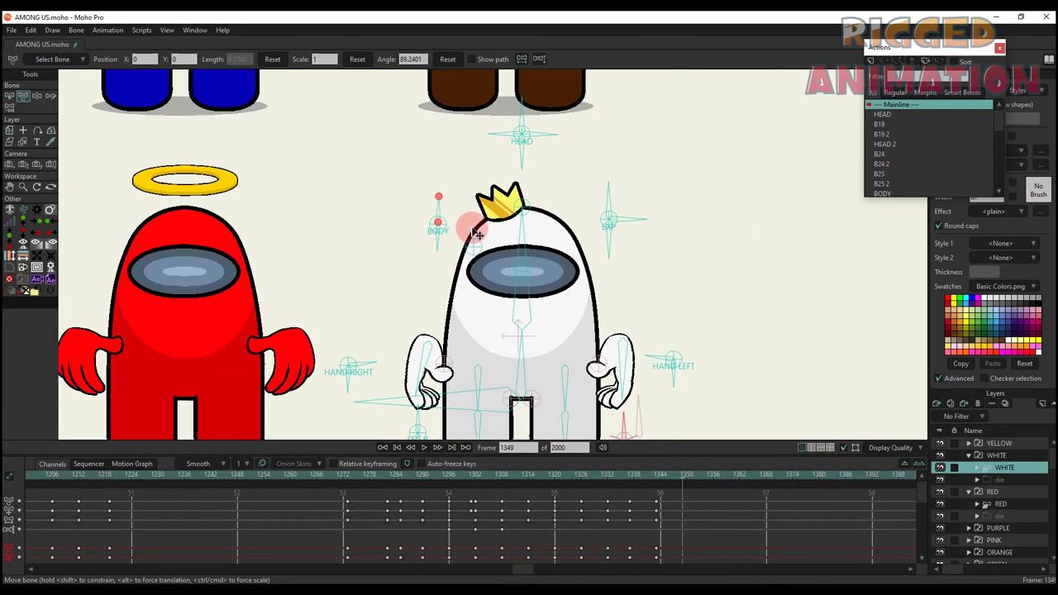
pyautogui.scroll(4, 472, 231)
pyautogui.moveTo(344, 302); pyautogui.dragTo(329, 269)
pyautogui.hotkey('ctrl', 'z')
pyautogui.scroll(-3, 625, 296)
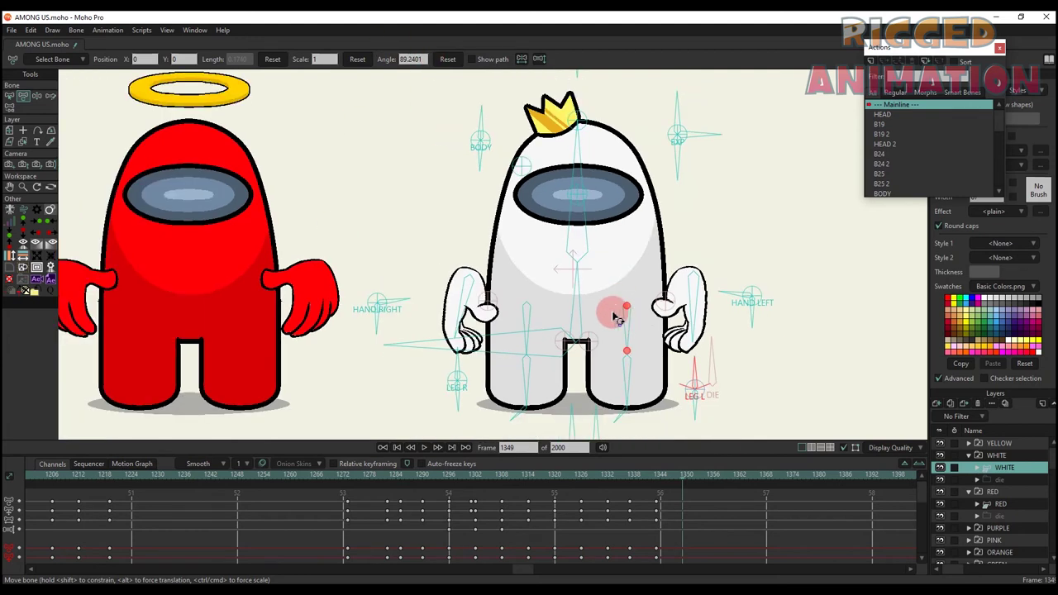
pyautogui.scroll(2, 496, 380)
pyautogui.scroll(-2, 496, 386)
pyautogui.scroll(4, 553, 405)
pyautogui.moveTo(628, 223); pyautogui.dragTo(569, 384)
# Hold the bent left leg pose past frame 1349 and bring the leg and shadow back under the body at frame 1363.
pyautogui.moveTo(683, 477)
pyautogui.mouseDown()
pyautogui.moveTo(659, 477)
pyautogui.moveTo(687, 477)
pyautogui.mouseUp()
pyautogui.scroll(-1, 699, 529)
pyautogui.moveTo(705, 549); pyautogui.dragTo(687, 509)
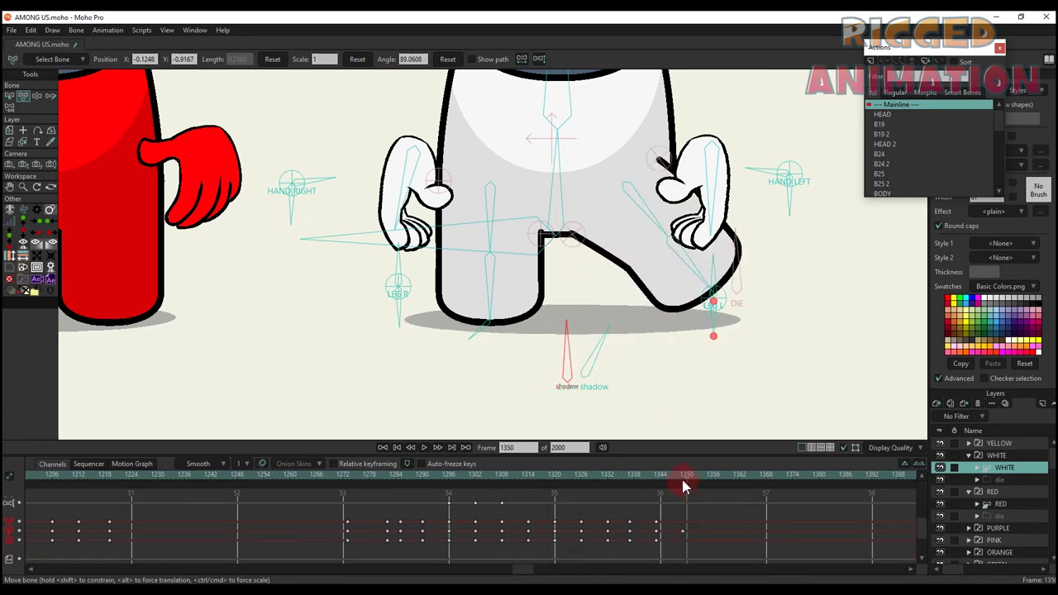
pyautogui.click(683, 477)
pyautogui.scroll(3, 702, 495)
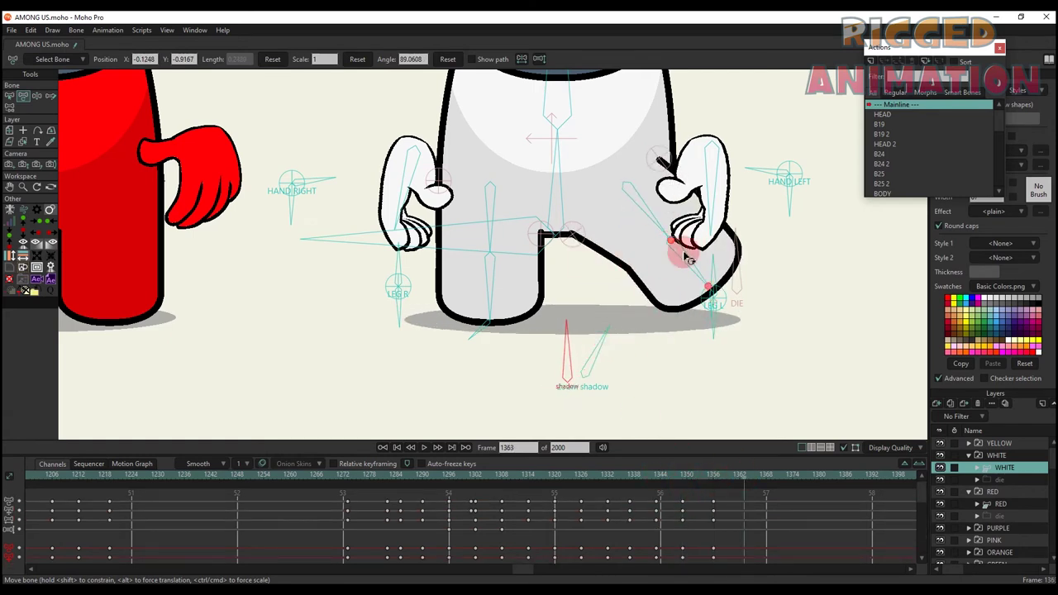
pyautogui.moveTo(685, 259); pyautogui.dragTo(620, 282)
pyautogui.moveTo(626, 222); pyautogui.dragTo(547, 381)
pyautogui.scroll(-6, 571, 376)
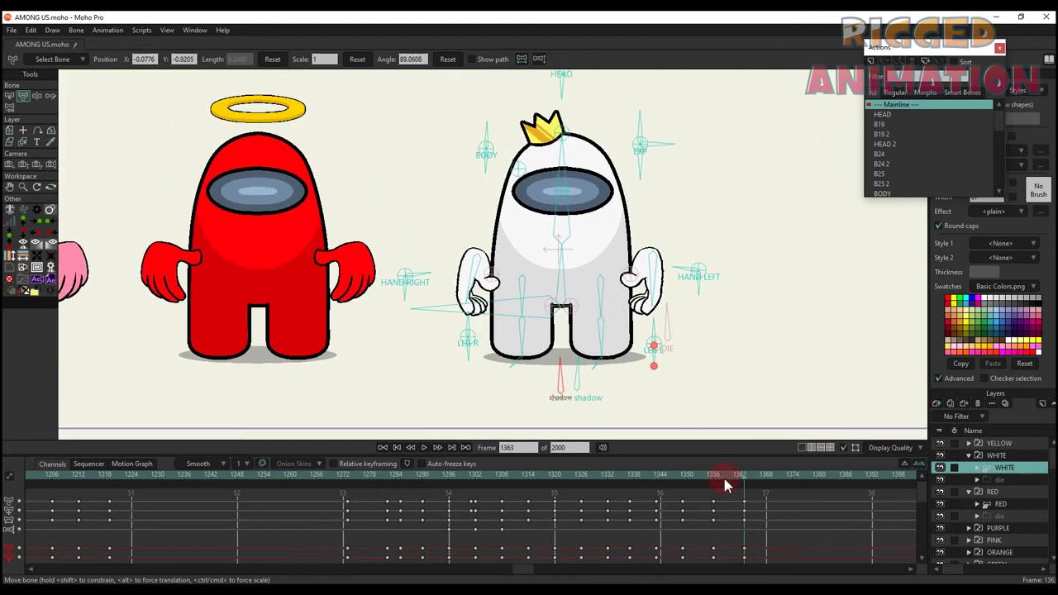
# Reset the BODY control's angle at frame 1369 and rotate it to 20 by frame 1381 to change the body's shape.
pyautogui.click(771, 478)
pyautogui.scroll(6, 489, 153)
pyautogui.moveTo(476, 141); pyautogui.dragTo(455, 126)
pyautogui.scroll(-2, 450, 171)
pyautogui.click(449, 58)
pyautogui.moveTo(793, 500); pyautogui.dragTo(685, 483)
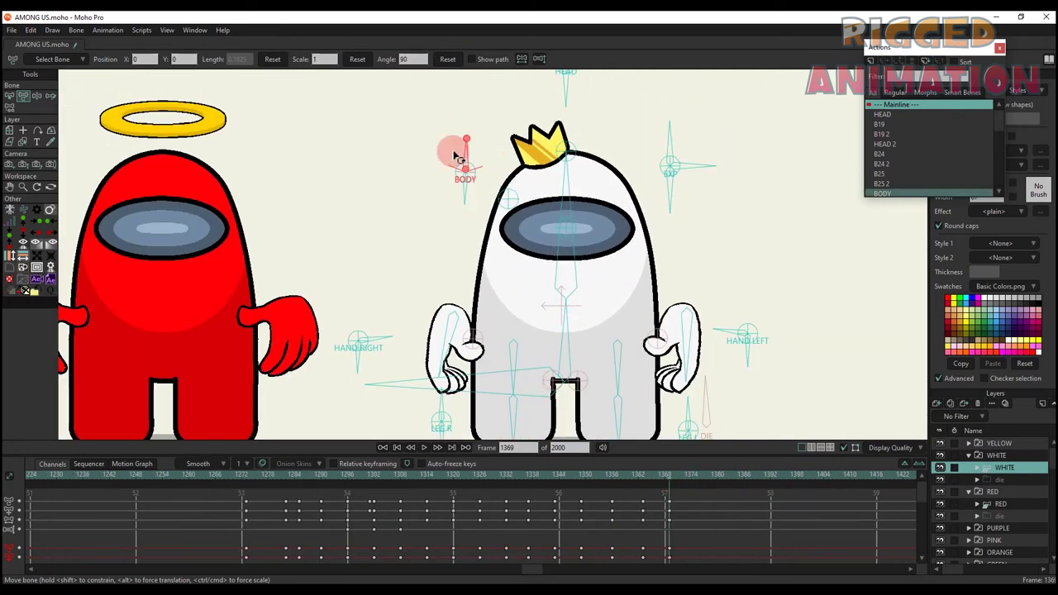
pyautogui.moveTo(455, 154); pyautogui.dragTo(382, 273)
pyautogui.moveTo(692, 481); pyautogui.dragTo(723, 509)
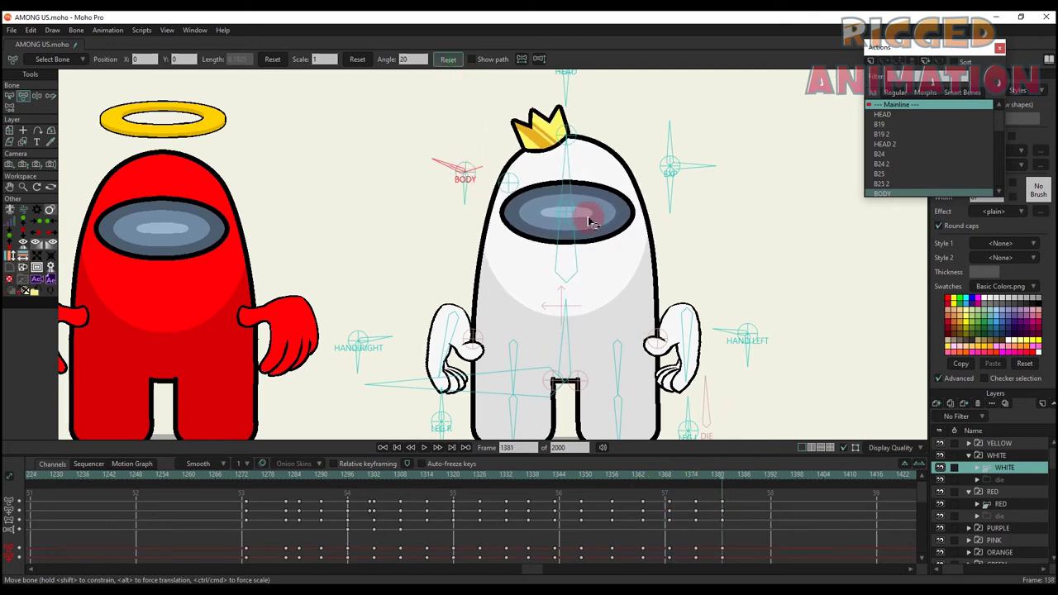
# Lift the crown off the white character's head at frame 1409 and set it back on the head at frame 1415.
pyautogui.click(748, 478)
pyautogui.click(786, 473)
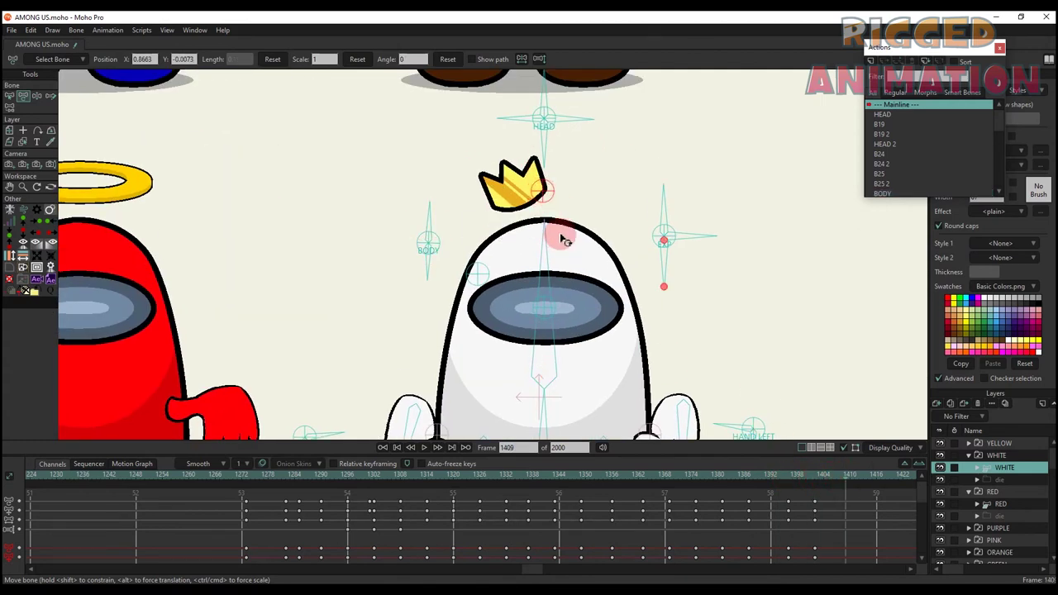
pyautogui.moveTo(560, 240); pyautogui.dragTo(545, 219)
pyautogui.scroll(4, 553, 212)
pyautogui.scroll(-5, 545, 211)
pyautogui.click(674, 477)
pyautogui.scroll(-5, 541, 208)
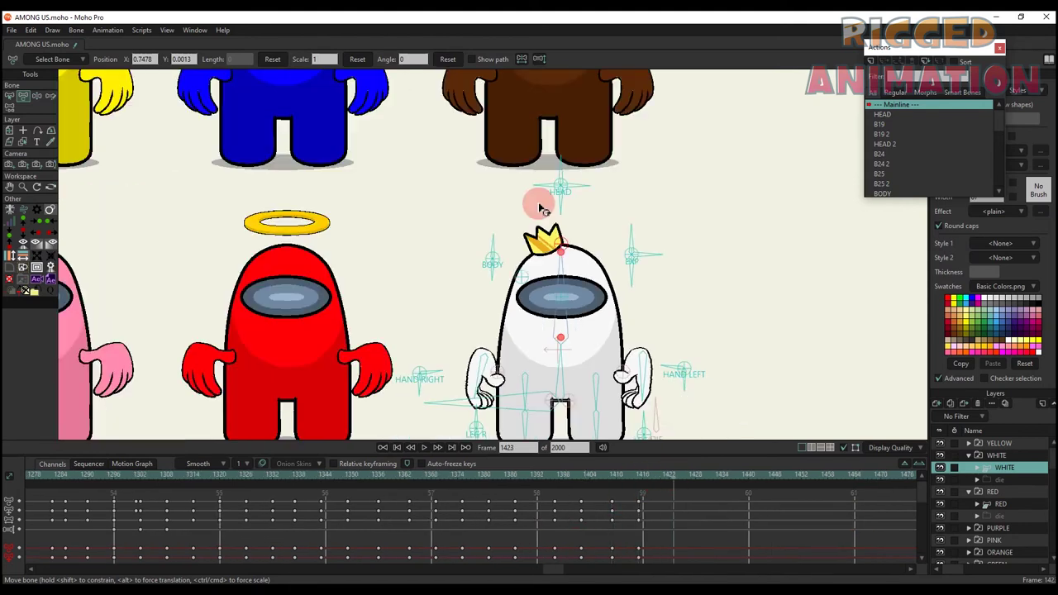
# Turn the white character to its back view with the BODY control and move that key to frame 1488.
pyautogui.scroll(5, 485, 179)
pyautogui.moveTo(433, 185); pyautogui.dragTo(451, 195)
pyautogui.scroll(-2, 453, 226)
pyautogui.moveTo(453, 226); pyautogui.dragTo(392, 144)
pyautogui.moveTo(647, 478); pyautogui.dragTo(862, 484)
pyautogui.moveTo(422, 154); pyautogui.dragTo(497, 100)
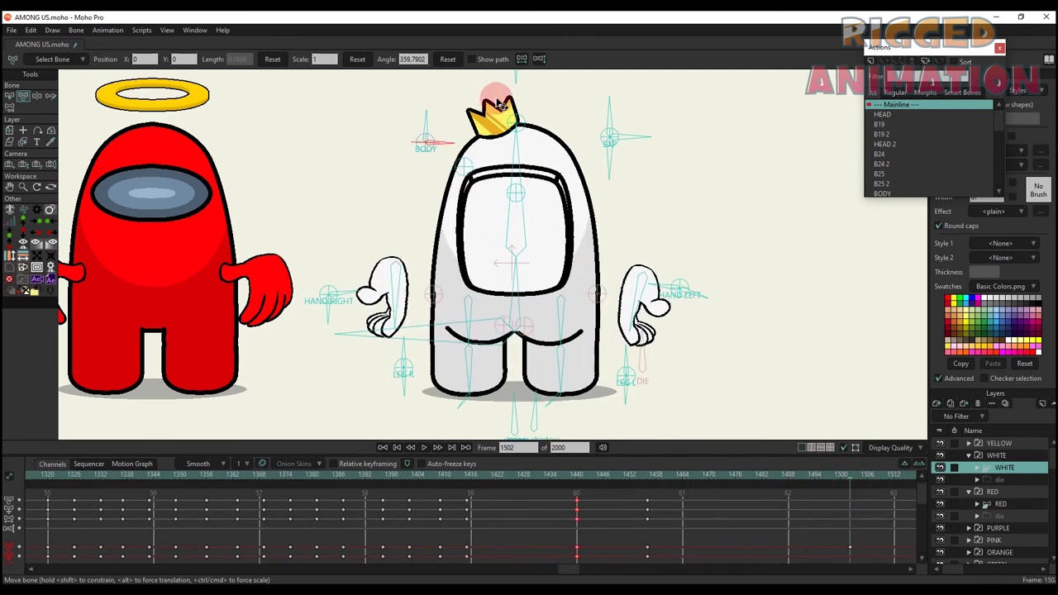
pyautogui.click(852, 506)
# Play the turn back from frame 1416 and restore the front view with the BODY control at frame 1515.
pyautogui.click(470, 480)
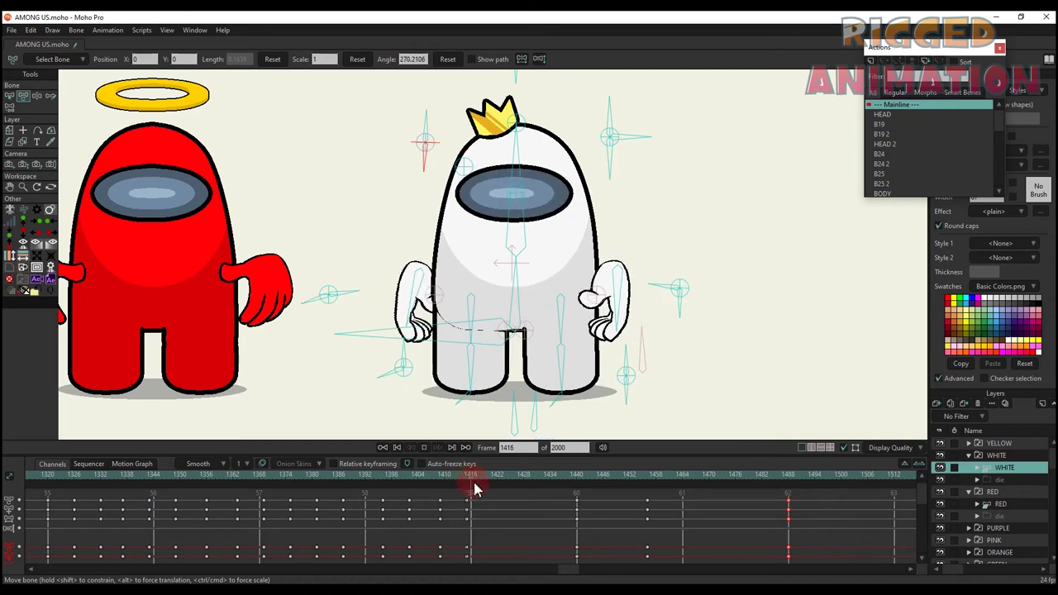
pyautogui.press('space')
pyautogui.press('space')
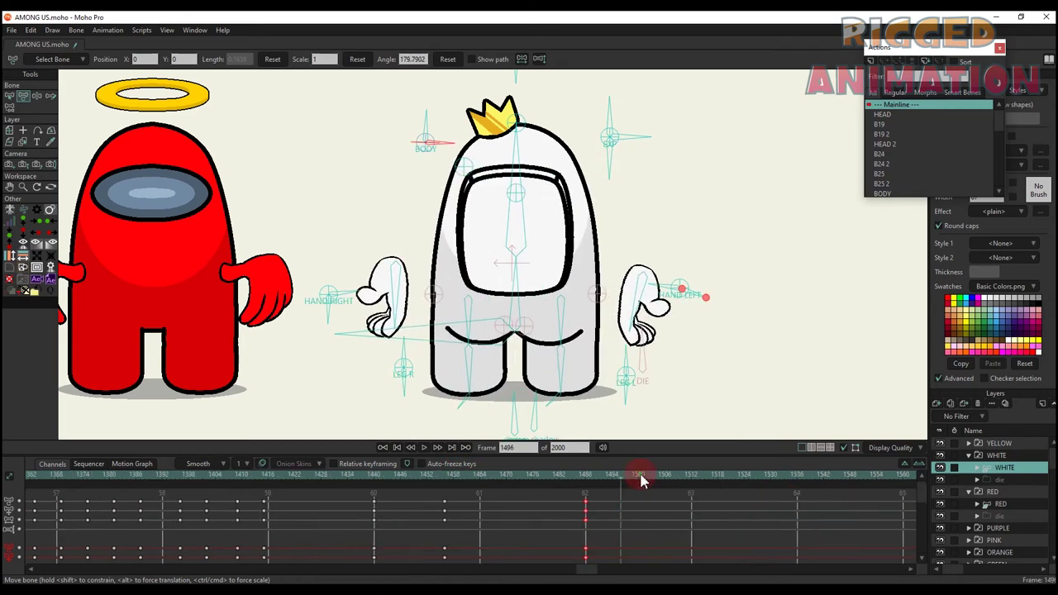
pyautogui.click(702, 477)
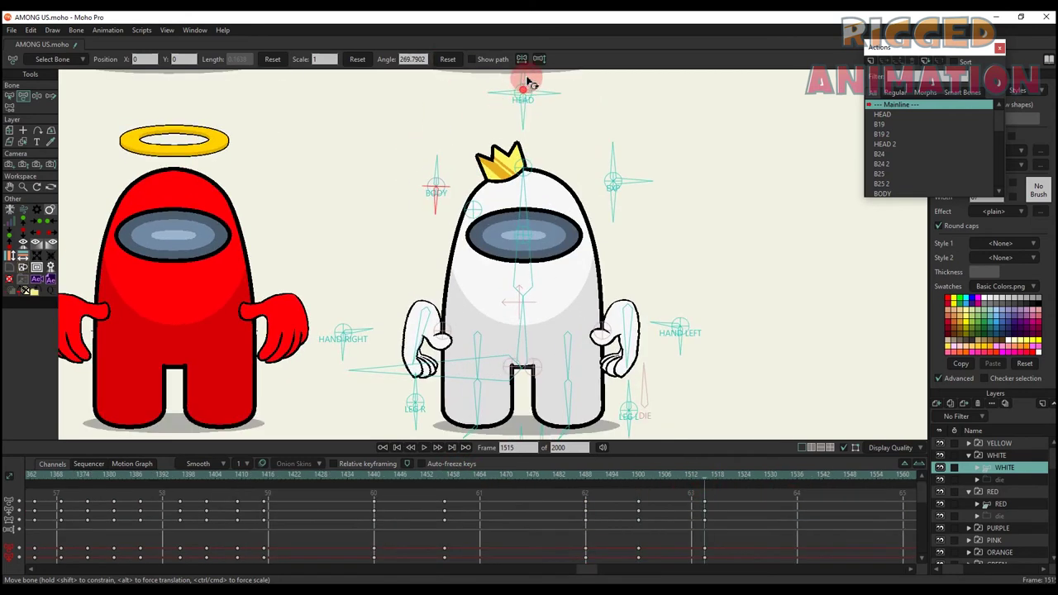
# Set the HEAD control to 90 at frame 1542 and rotate it to 20 for a side view at frame 1555.
pyautogui.moveTo(512, 130); pyautogui.dragTo(649, 223)
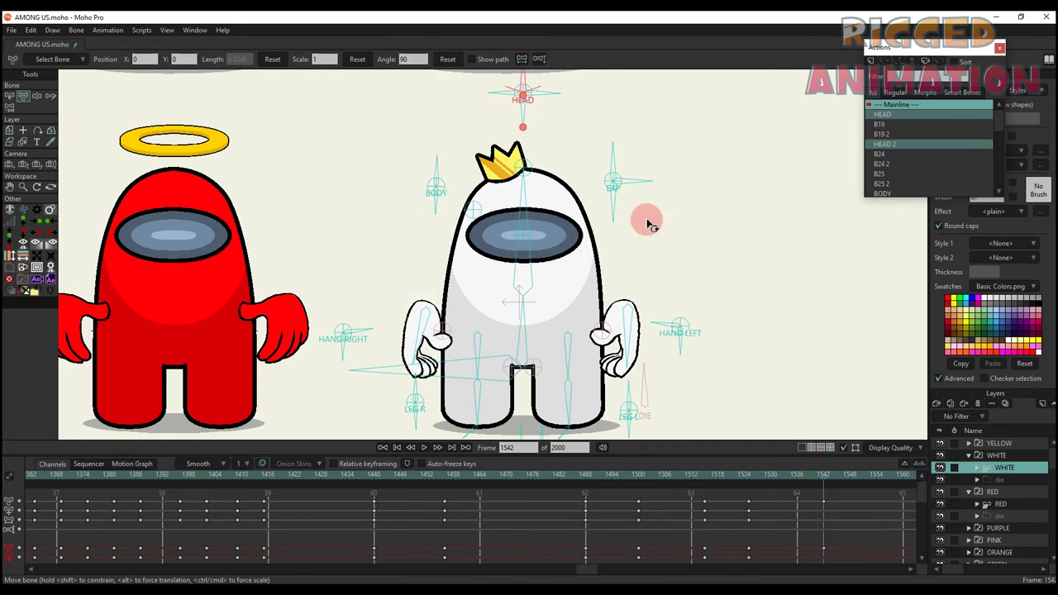
pyautogui.moveTo(526, 81); pyautogui.dragTo(477, 146)
pyautogui.scroll(-2, 729, 518)
pyautogui.click(705, 477)
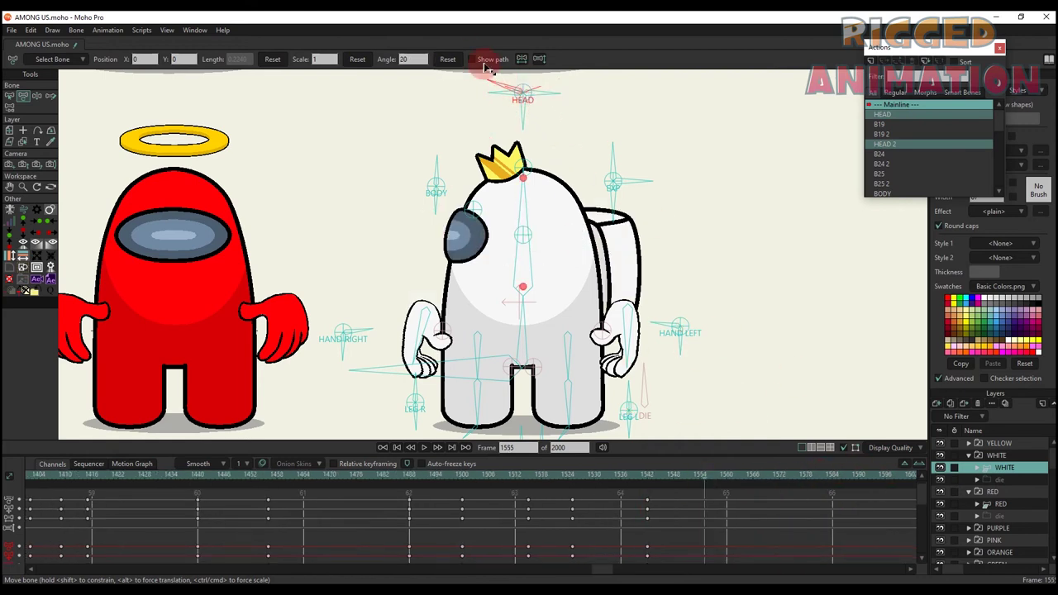
# Bring the head back to the front and rotate the B24 control to -70 at frame 1580 to curve the visor into a smile.
pyautogui.moveTo(485, 70); pyautogui.dragTo(649, 240)
pyautogui.moveTo(659, 358); pyautogui.dragTo(661, 382)
pyautogui.moveTo(505, 119); pyautogui.dragTo(543, 241)
pyautogui.moveTo(518, 86); pyautogui.dragTo(622, 203)
pyautogui.click(674, 290)
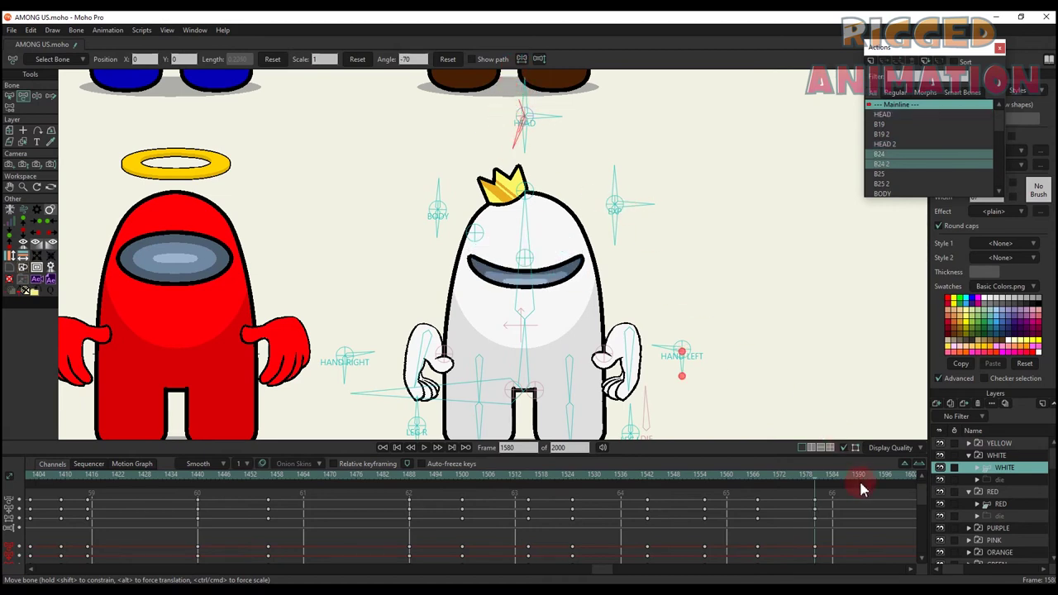
# Rotate the B24 control to 70 to arch the visor downward, hold it to frame 1600 and reset its angle.
pyautogui.moveTo(517, 149); pyautogui.dragTo(586, 90)
pyautogui.click(682, 354)
pyautogui.click(749, 471)
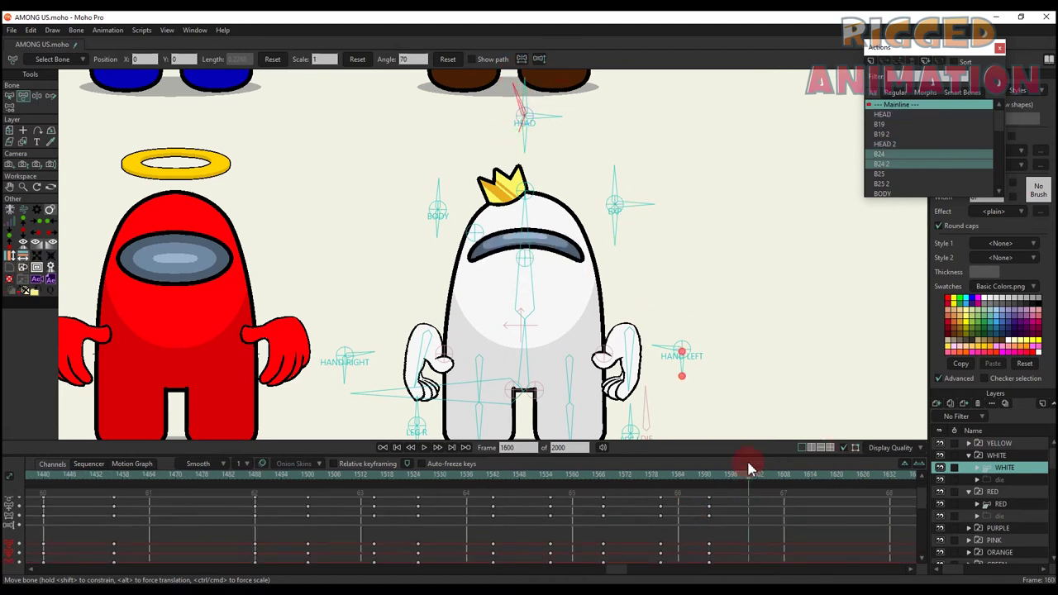
pyautogui.click(447, 58)
pyautogui.click(681, 354)
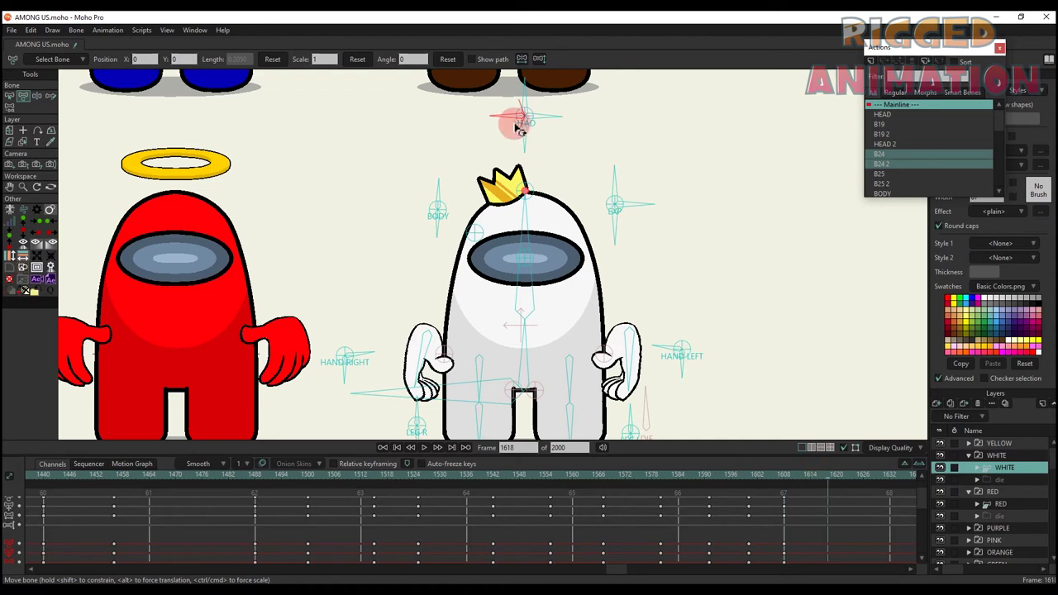
# Rotate the B25 control to slant the visor at frame 1629 and level the visor again by frame 1652.
pyautogui.moveTo(524, 94); pyautogui.dragTo(471, 201)
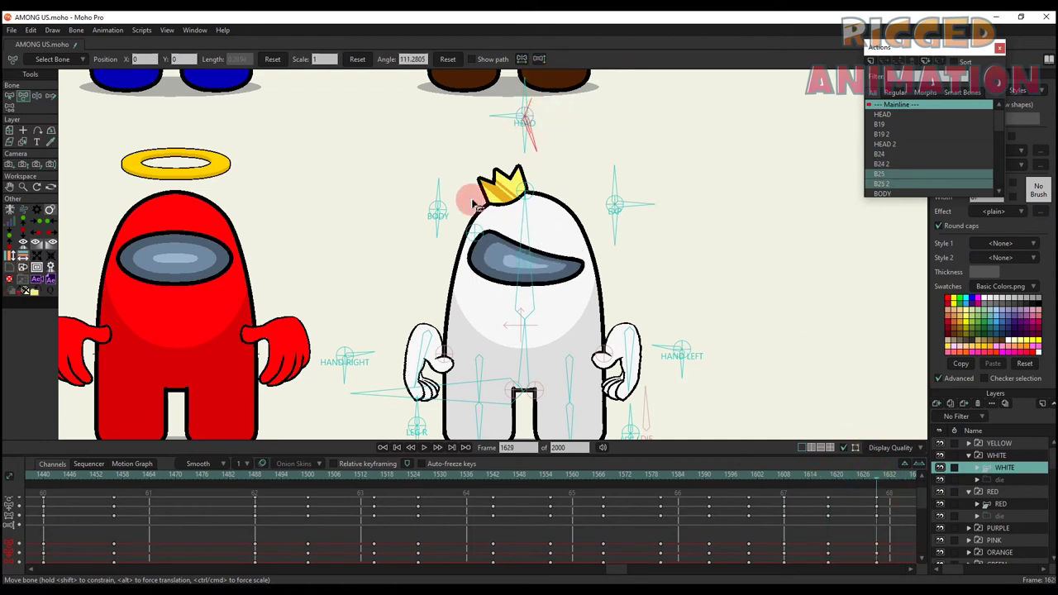
pyautogui.moveTo(868, 520); pyautogui.dragTo(666, 512)
pyautogui.click(718, 476)
pyautogui.click(448, 60)
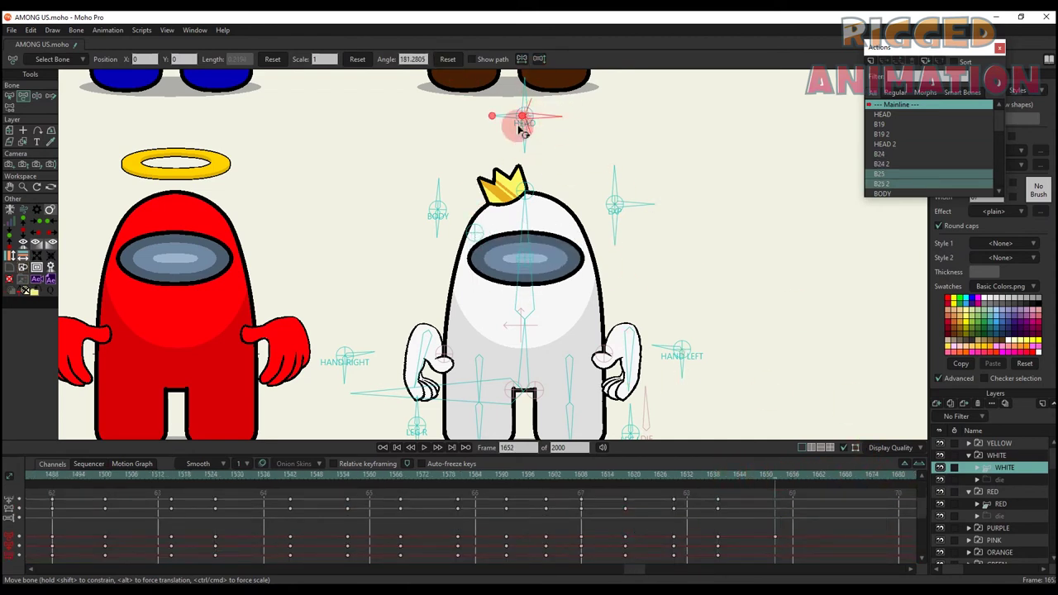
# Rotate the B19 control to 340 at frame 1673 and 200 at frame 1683 to look down and up, returning it to 270 at frame 1706.
pyautogui.moveTo(524, 142); pyautogui.dragTo(456, 116)
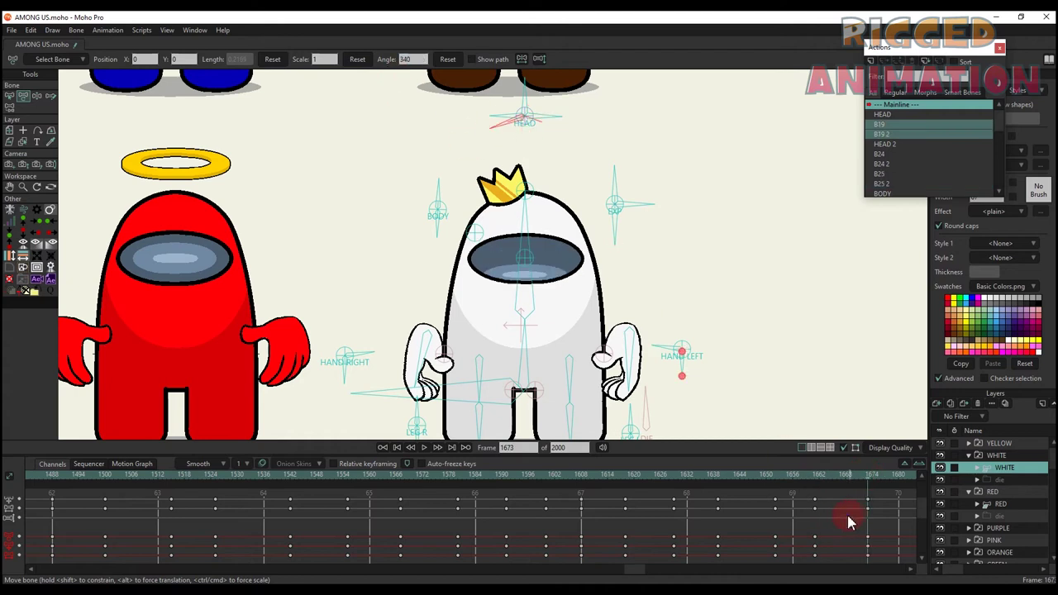
pyautogui.moveTo(850, 519); pyautogui.dragTo(617, 505)
pyautogui.moveTo(505, 135); pyautogui.dragTo(666, 76)
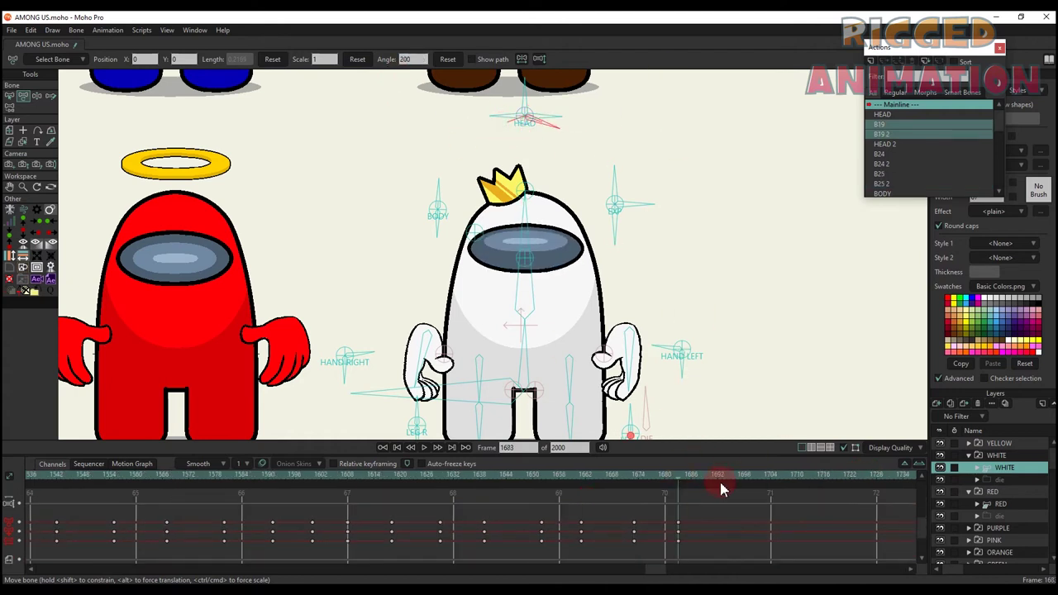
pyautogui.moveTo(477, 89); pyautogui.dragTo(525, 191)
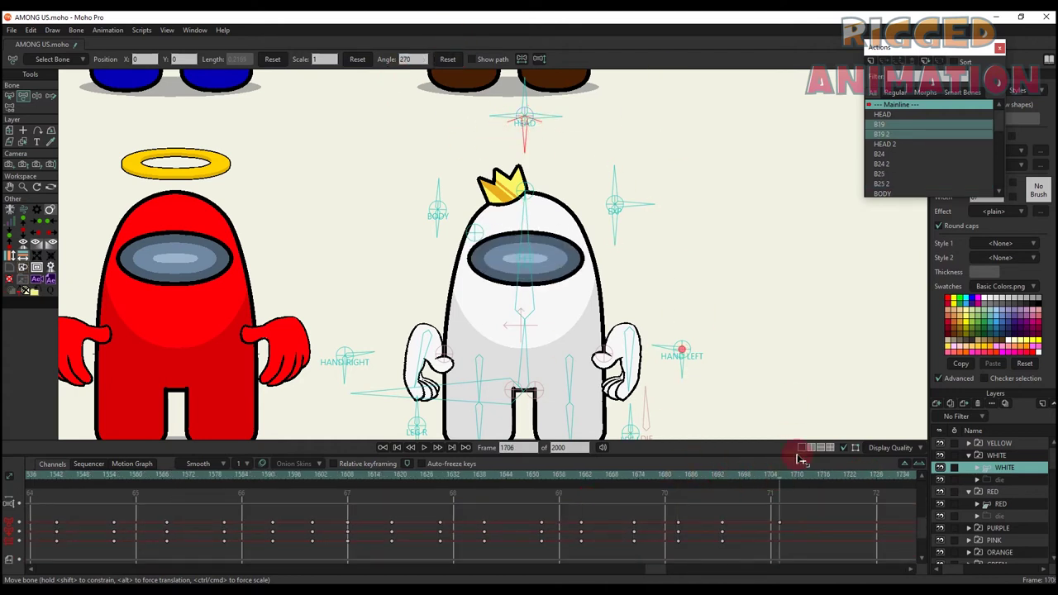
# Rotate the EXP control to about 159 at frame 1724 to show dark vertical lines around the visor.
pyautogui.moveTo(857, 506); pyautogui.dragTo(687, 507)
pyautogui.click(687, 500)
pyautogui.scroll(2, 632, 196)
pyautogui.moveTo(615, 171); pyautogui.dragTo(682, 231)
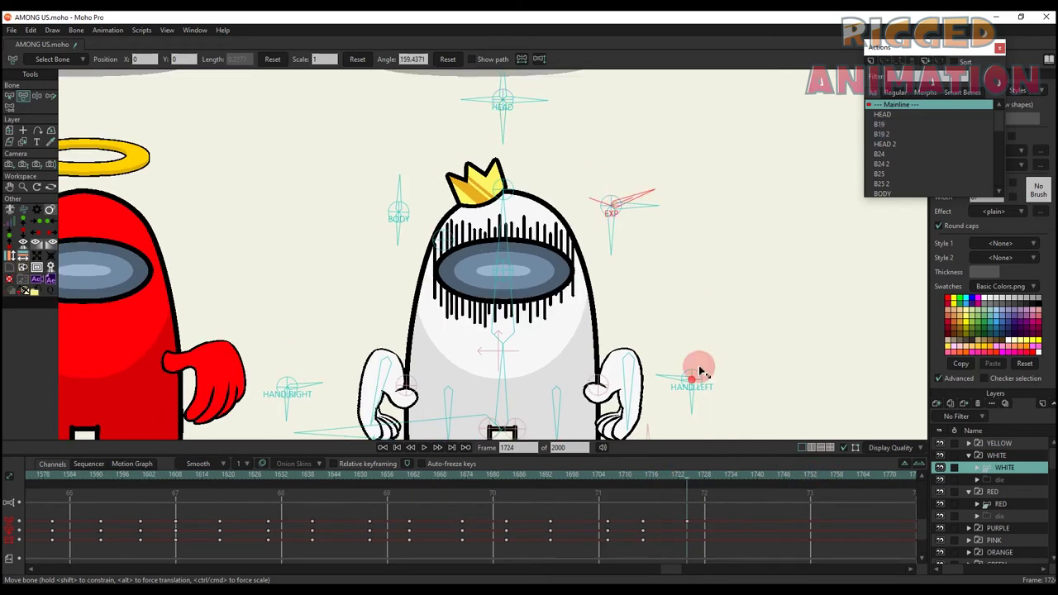
# Move the dark-lines expression key to frame 1734 and paste a copy a few frames after it to hold the pose.
pyautogui.moveTo(656, 486); pyautogui.dragTo(705, 487)
pyautogui.moveTo(711, 546); pyautogui.dragTo(675, 440)
pyautogui.moveTo(687, 510); pyautogui.dragTo(731, 510)
pyautogui.moveTo(702, 486); pyautogui.dragTo(757, 487)
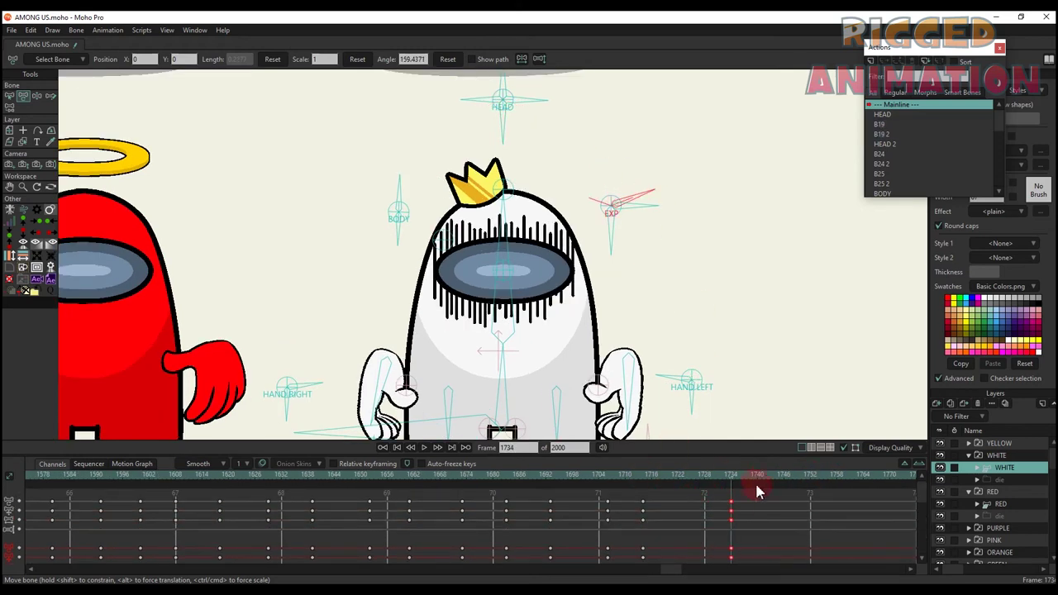
pyautogui.hotkey('ctrl', 'v')
pyautogui.moveTo(798, 516); pyautogui.dragTo(657, 511)
# Rotate the EXP control to about 19 after frame 1757 to show sweat drops and slide the drops down the face by frame 1822.
pyautogui.click(692, 480)
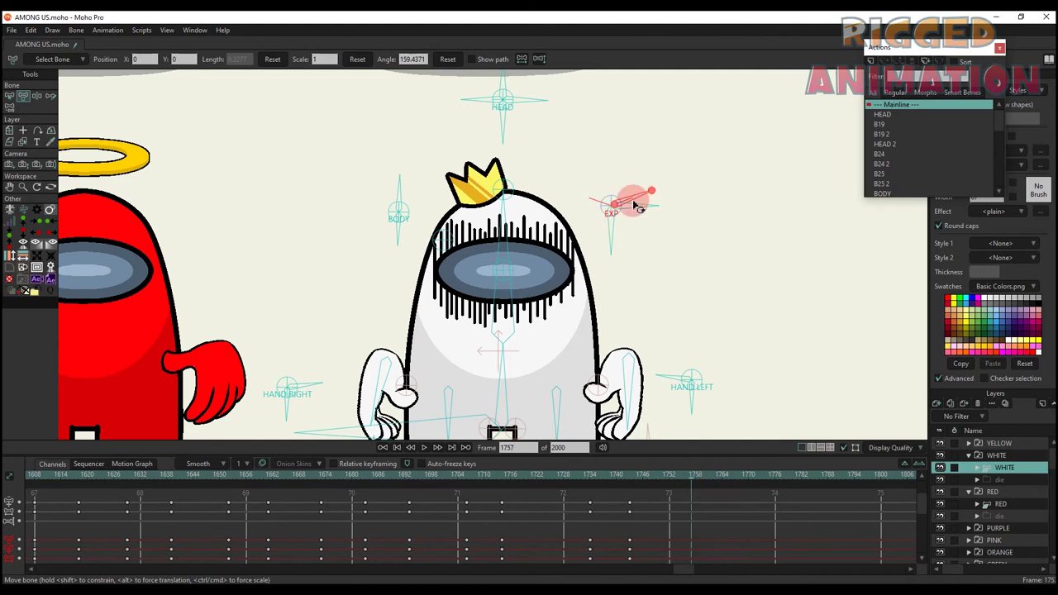
pyautogui.moveTo(633, 200); pyautogui.dragTo(537, 274)
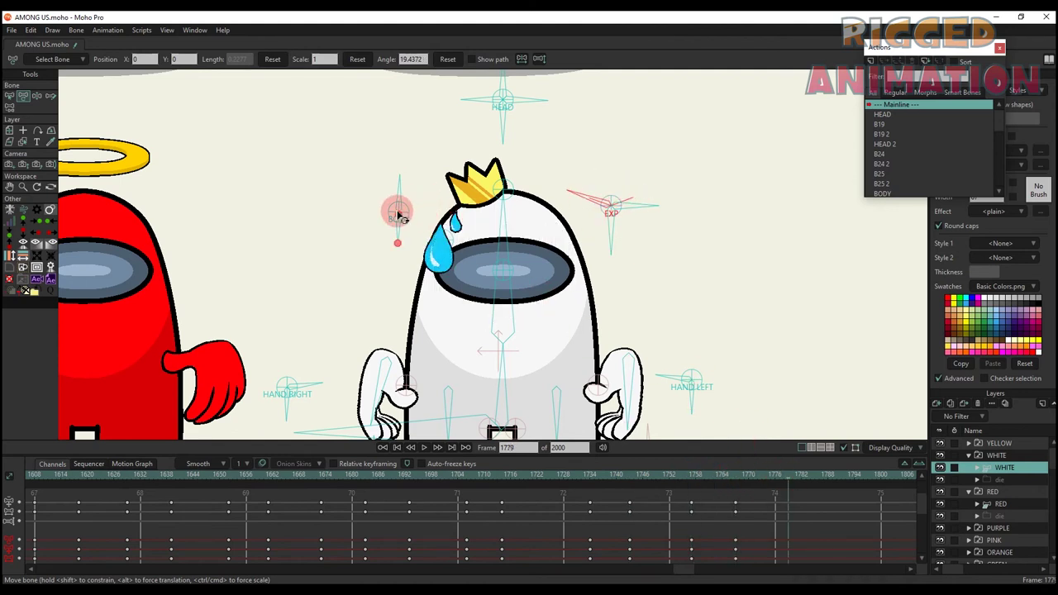
pyautogui.moveTo(442, 239); pyautogui.dragTo(439, 283)
pyautogui.moveTo(825, 537); pyautogui.dragTo(774, 463)
pyautogui.moveTo(795, 506); pyautogui.dragTo(559, 512)
pyautogui.rightClick(559, 512)
pyautogui.click(671, 481)
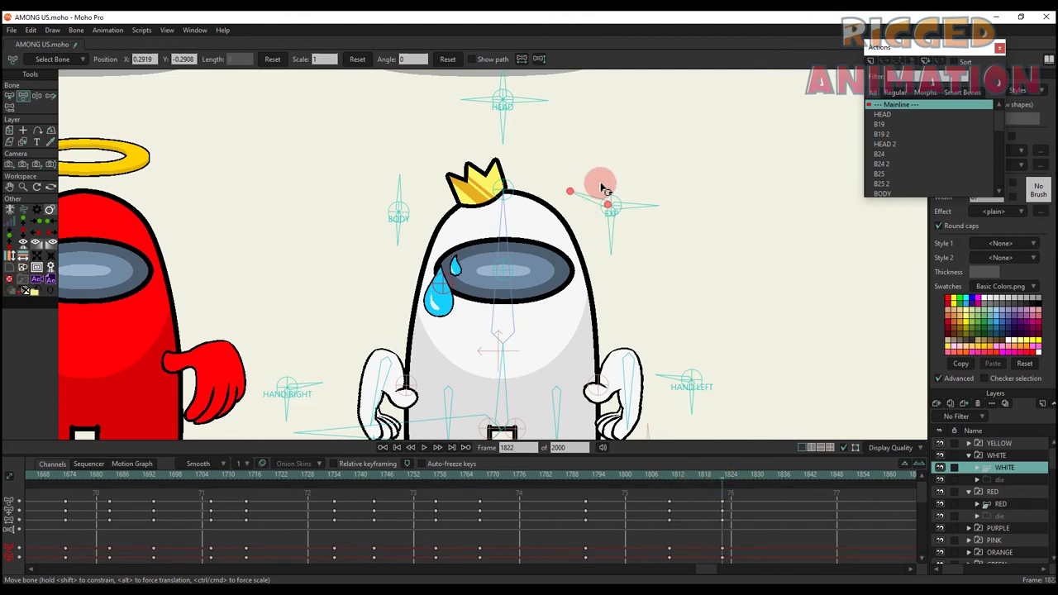
# Reset the EXP control's angle to clear the sweat drops and move the drop control back up.
pyautogui.click(447, 58)
pyautogui.moveTo(442, 256); pyautogui.dragTo(442, 246)
pyautogui.moveTo(683, 485)
pyautogui.mouseDown()
pyautogui.moveTo(695, 486)
pyautogui.moveTo(670, 479)
pyautogui.mouseUp()
pyautogui.moveTo(734, 558); pyautogui.dragTo(765, 483)
pyautogui.scroll(-1, 734, 547)
pyautogui.click(737, 549)
pyautogui.moveTo(629, 202)
pyautogui.mouseDown()
pyautogui.moveTo(597, 139)
pyautogui.moveTo(649, 272)
pyautogui.moveTo(626, 166)
pyautogui.moveTo(622, 197)
pyautogui.mouseUp()
pyautogui.scroll(-3, 627, 222)
pyautogui.scroll(1, 587, 170)
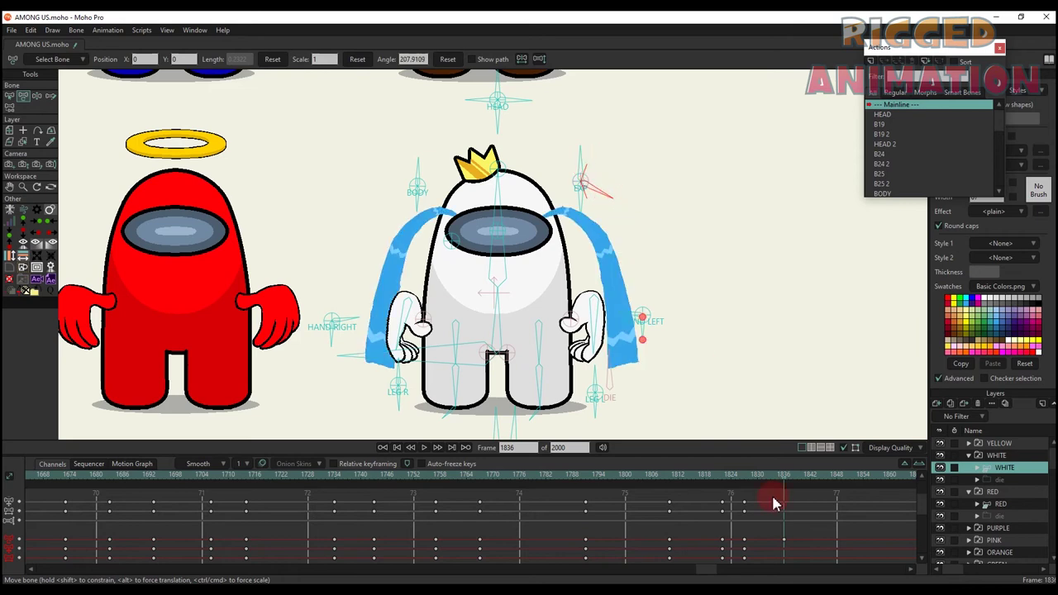
pyautogui.scroll(-1, 775, 503)
pyautogui.click(782, 510)
pyautogui.press('Delete')
pyautogui.moveTo(694, 477); pyautogui.dragTo(30, 479)
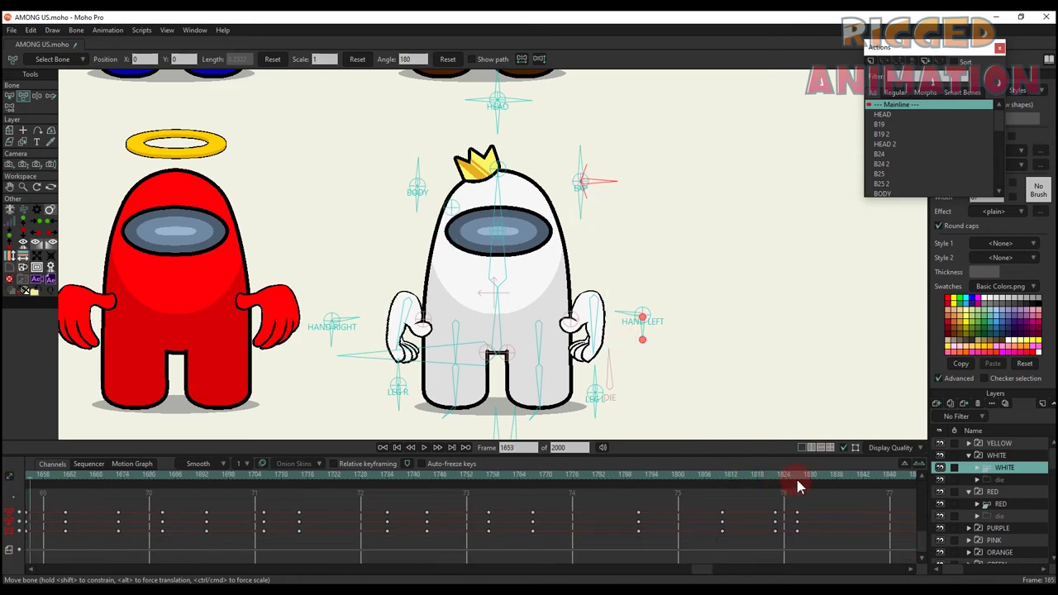
# Open the B45 action to check the blush expression at frame 24 and return to the Mainline.
pyautogui.scroll(2, 600, 202)
pyautogui.scroll(-3, 881, 162)
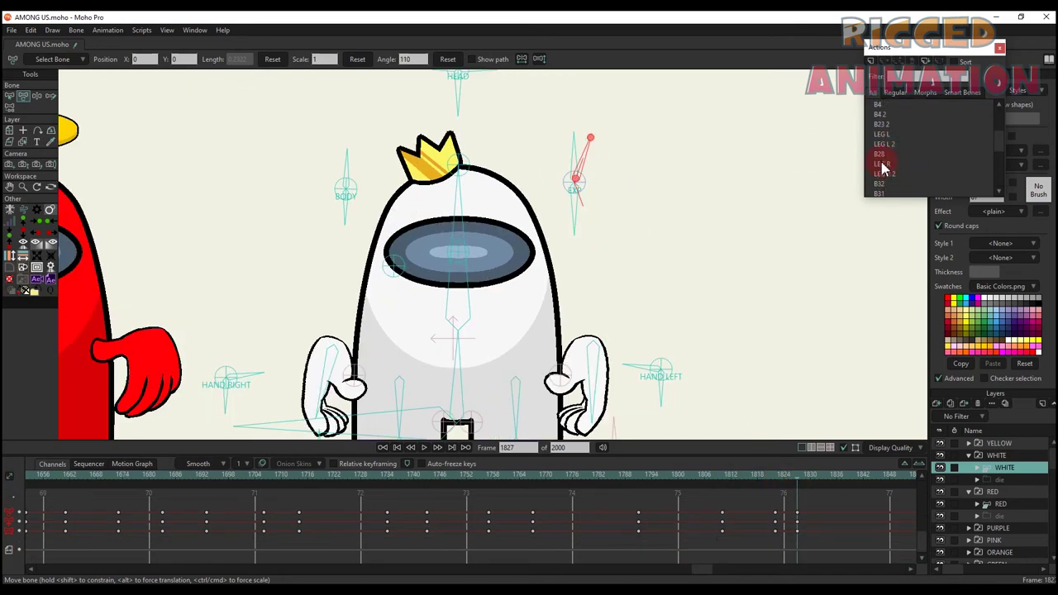
pyautogui.scroll(-3, 883, 168)
pyautogui.doubleClick(906, 162)
pyautogui.click(132, 488)
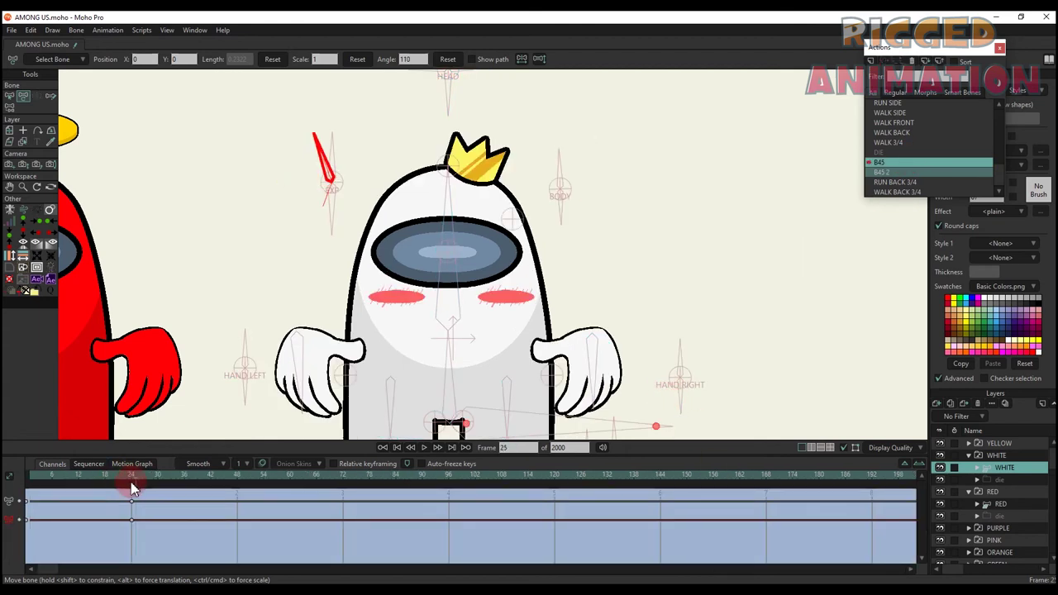
pyautogui.click(132, 483)
pyautogui.scroll(8, 902, 110)
pyautogui.moveTo(997, 132); pyautogui.dragTo(996, 94)
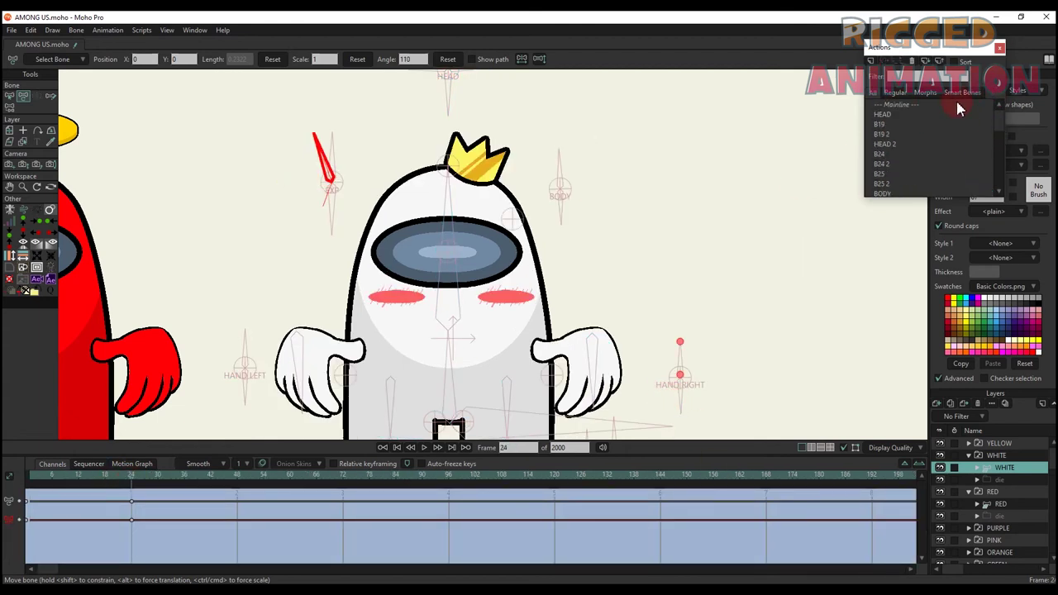
pyautogui.doubleClick(909, 105)
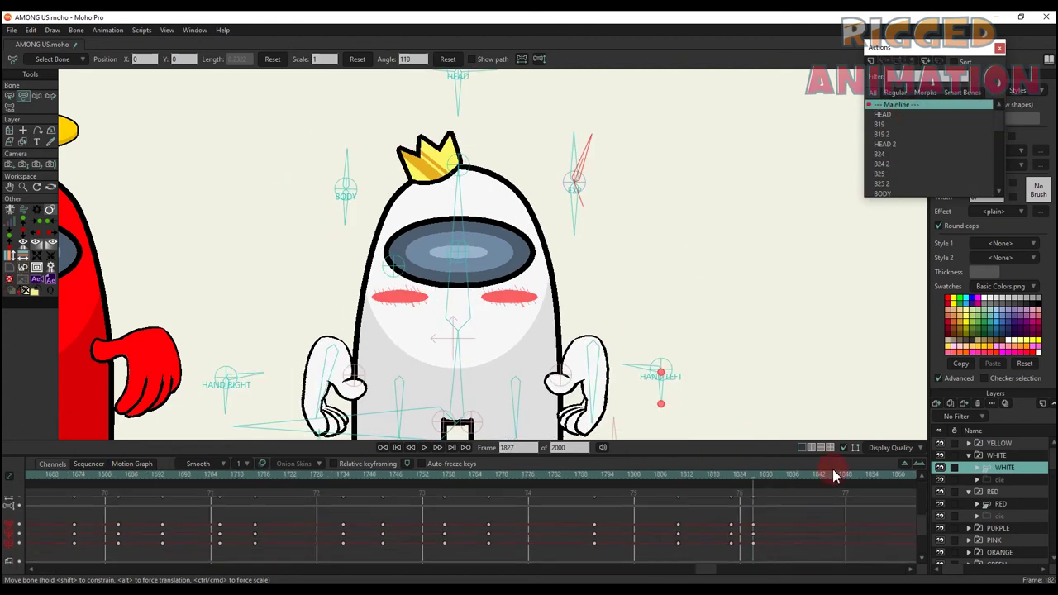
# Shift the blush expression key along the Mainline to frame 1839.
pyautogui.click(735, 477)
pyautogui.click(750, 480)
pyautogui.click(768, 480)
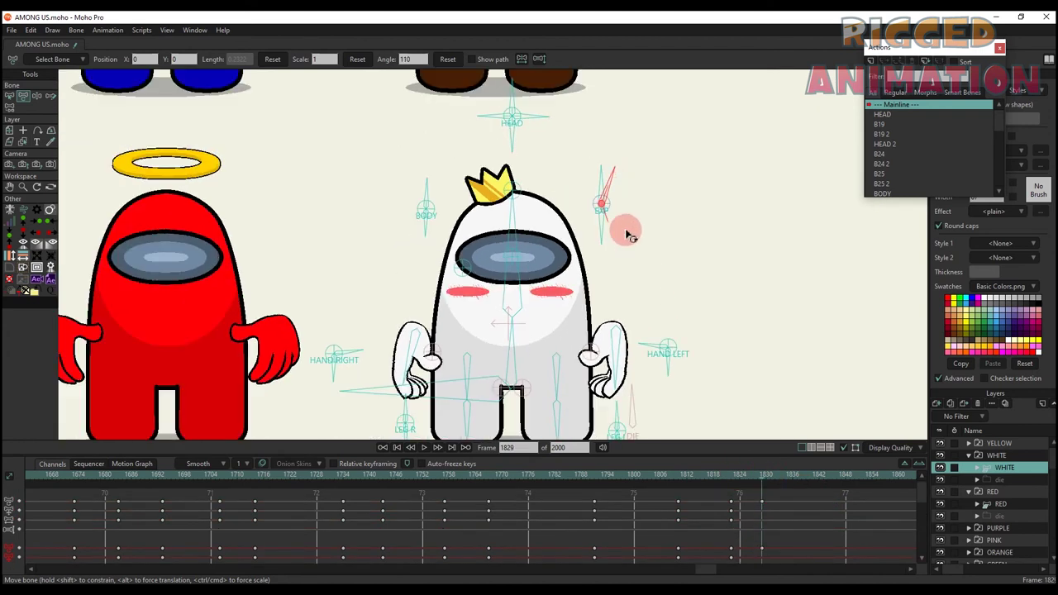
pyautogui.moveTo(762, 502); pyautogui.dragTo(806, 501)
pyautogui.click(807, 479)
pyautogui.hotkey('ctrl', 'f')
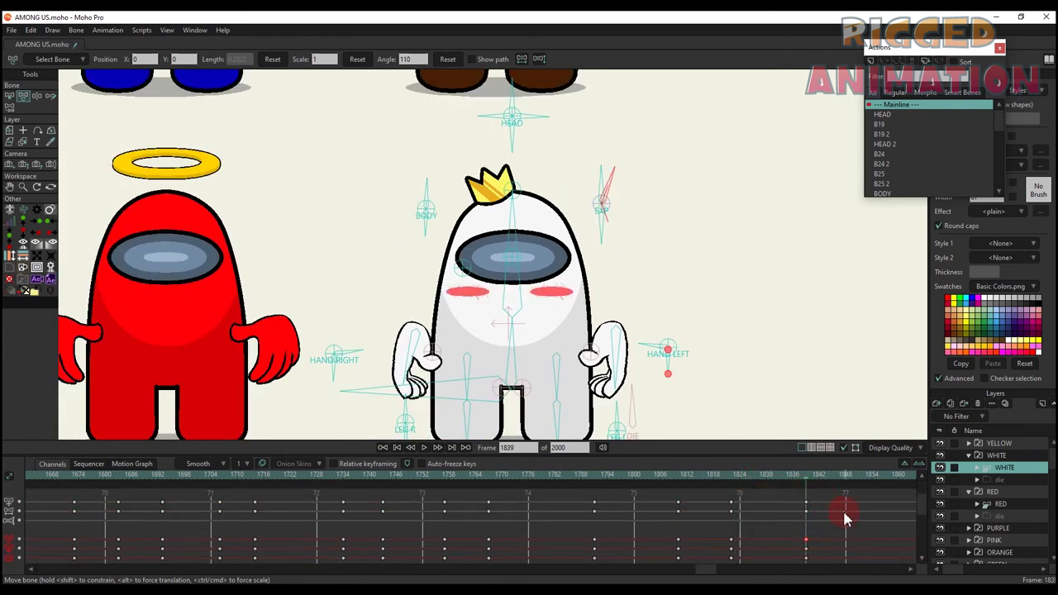
# Rotate the EXP control at frame 1858 to pour streams of tears from the visor and play the expression back.
pyautogui.rightClick(684, 488)
pyautogui.click(704, 478)
pyautogui.moveTo(566, 231); pyautogui.dragTo(600, 292)
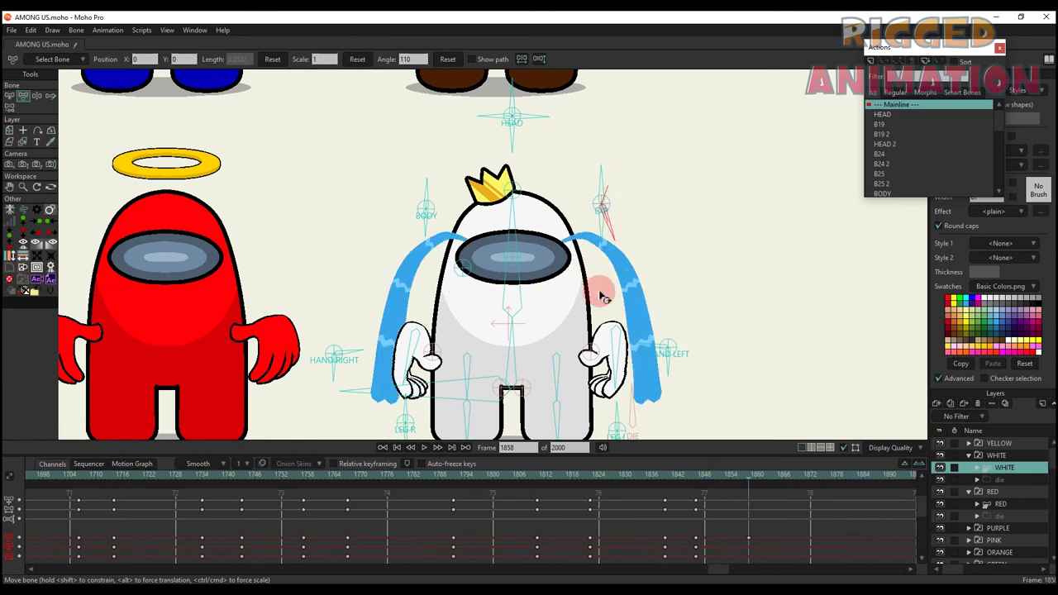
pyautogui.scroll(-3, 782, 542)
pyautogui.scroll(3, 777, 533)
pyautogui.moveTo(747, 496); pyautogui.dragTo(636, 493)
pyautogui.scroll(-3, 778, 502)
pyautogui.scroll(4, 754, 499)
pyautogui.click(498, 478)
pyautogui.scroll(-3, 650, 260)
pyautogui.press('space')
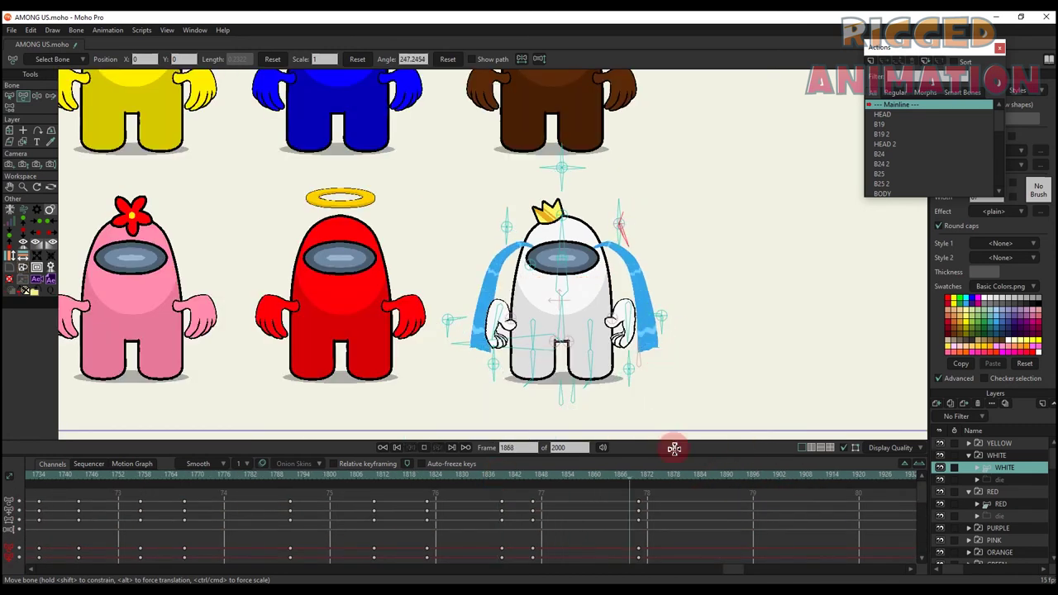
# Reset the EXP control's angle after the tears and rotate it to enlarge the visor with glossy round highlights.
pyautogui.click(696, 478)
pyautogui.rightClick(696, 478)
pyautogui.click(722, 483)
pyautogui.click(763, 477)
pyautogui.click(448, 59)
pyautogui.scroll(2, 659, 286)
pyautogui.moveTo(631, 196); pyautogui.dragTo(552, 207)
pyautogui.click(773, 479)
# Copy the glossy-visor keys and paste them repeatedly up to about frame 1920 to make the highlights shimmer.
pyautogui.moveTo(813, 519); pyautogui.dragTo(577, 484)
pyautogui.scroll(2, 577, 245)
pyautogui.click(562, 474)
pyautogui.hotkey('ctrl', 'c')
pyautogui.hotkey('ctrl', 'v')
pyautogui.click(602, 535)
pyautogui.moveTo(601, 540); pyautogui.dragTo(582, 484)
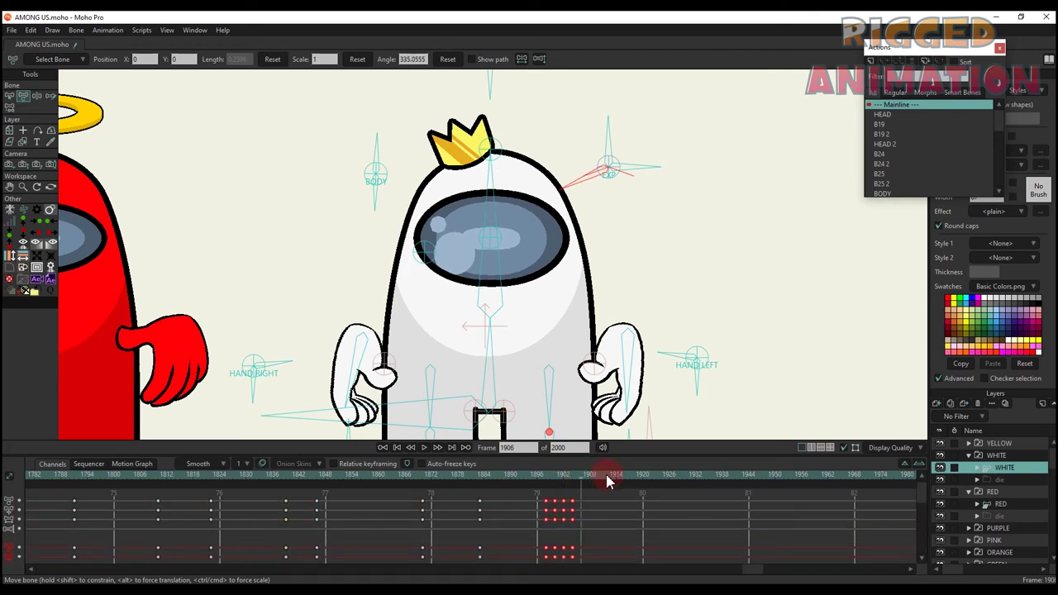
# Reset the EXP control, rotate it to 200 at frame 1927 for an angry visor and nudge it to about 203 at frame 1929.
pyautogui.moveTo(664, 484); pyautogui.dragTo(673, 482)
pyautogui.click(448, 60)
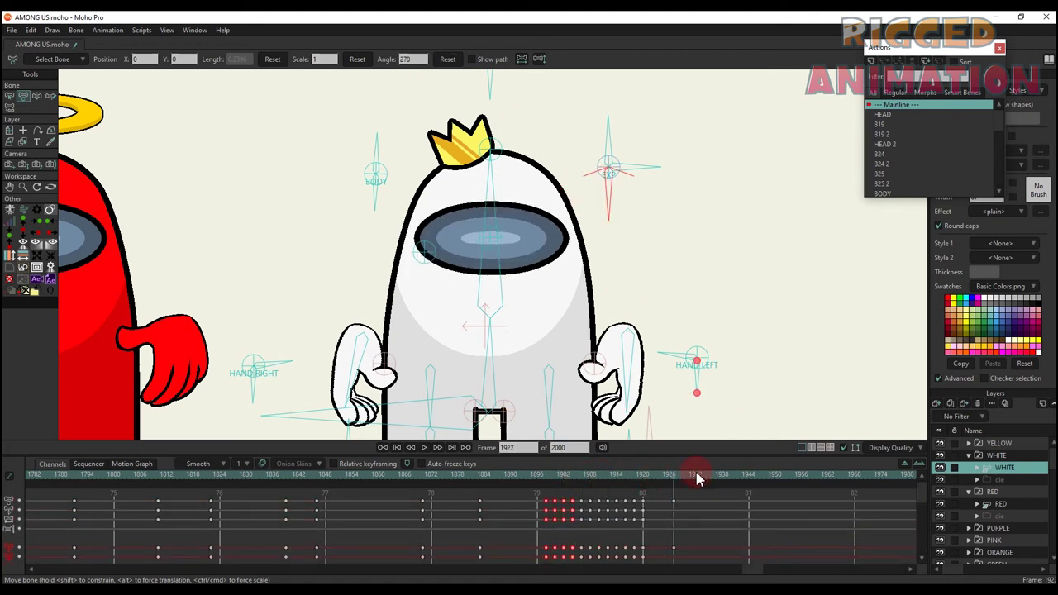
pyautogui.moveTo(577, 154); pyautogui.dragTo(665, 169)
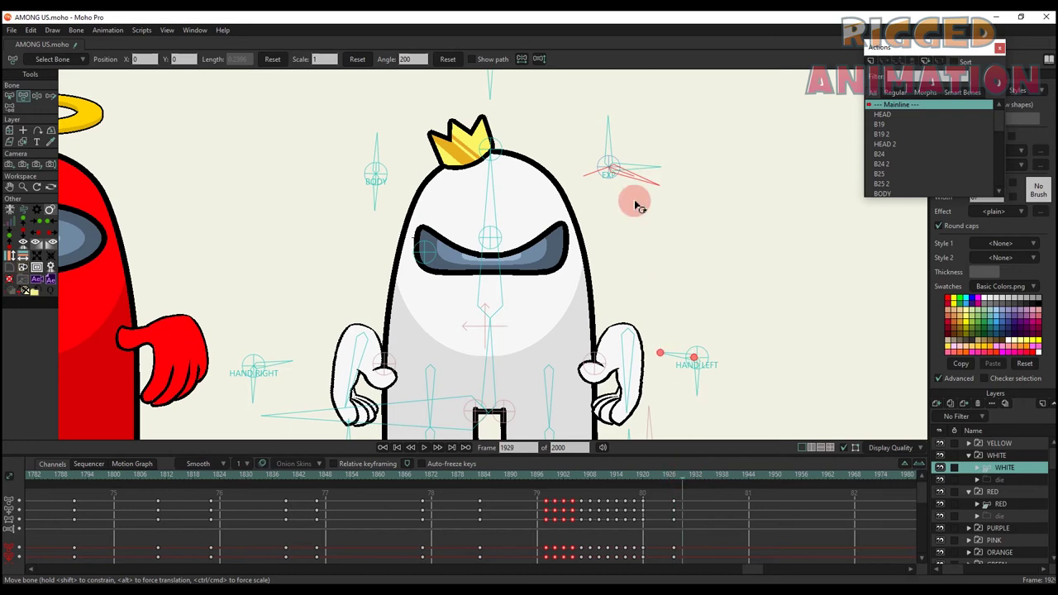
pyautogui.moveTo(634, 202); pyautogui.dragTo(653, 246)
# Copy the two angry-visor keys and paste them repeatedly from frame 1931 onward to make the glare tremble.
pyautogui.moveTo(706, 547); pyautogui.dragTo(672, 482)
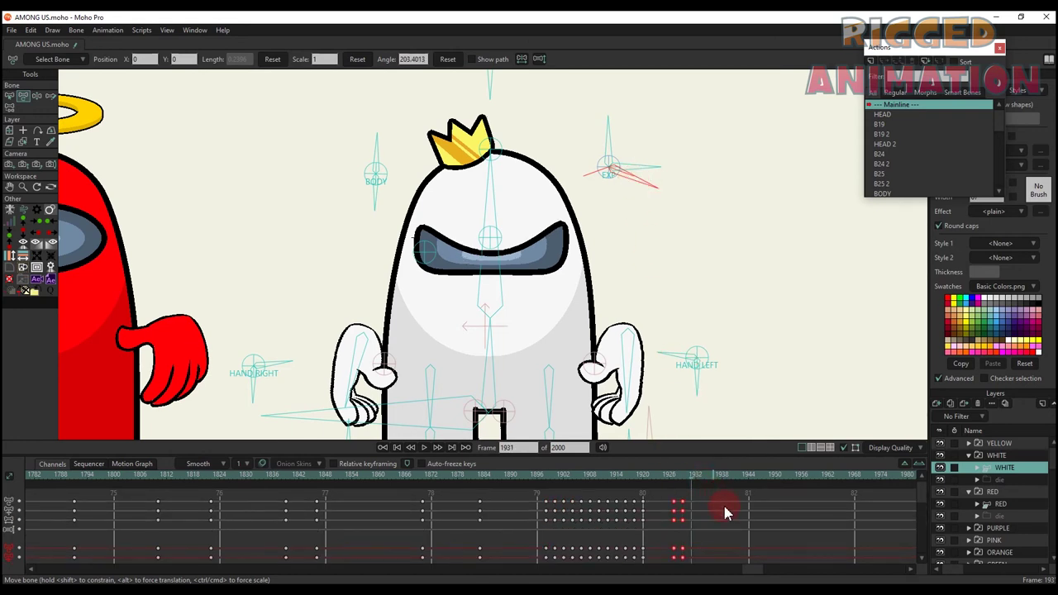
pyautogui.hotkey('ctrl', 'v')
pyautogui.moveTo(723, 548); pyautogui.dragTo(667, 433)
pyautogui.click(709, 476)
pyautogui.moveTo(745, 477); pyautogui.dragTo(746, 477)
pyautogui.hotkey('ctrl', 'v')
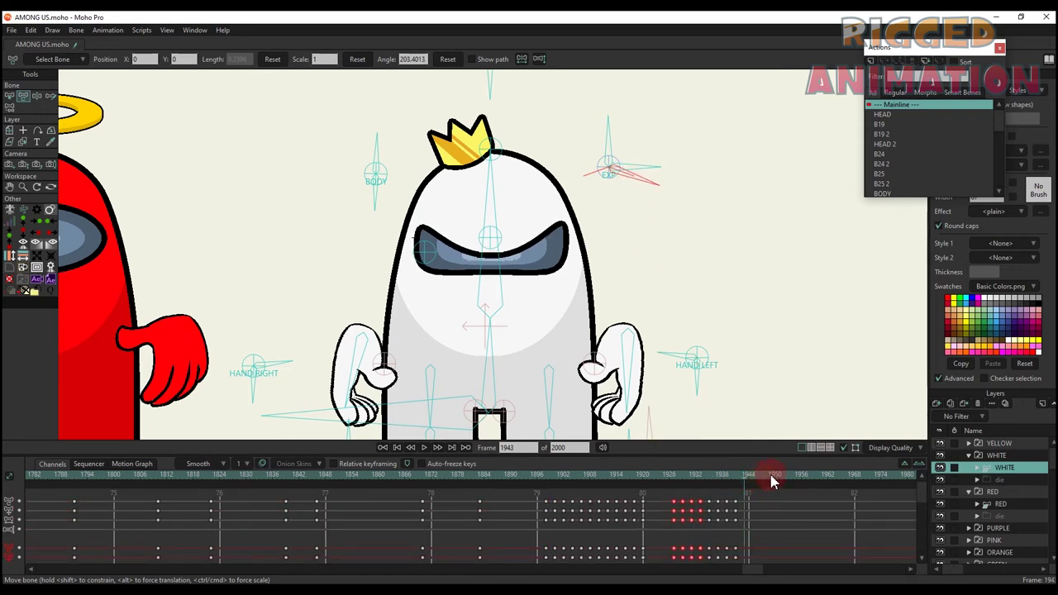
pyautogui.click(779, 478)
pyautogui.hotkey('ctrl', 'v')
pyautogui.click(856, 508)
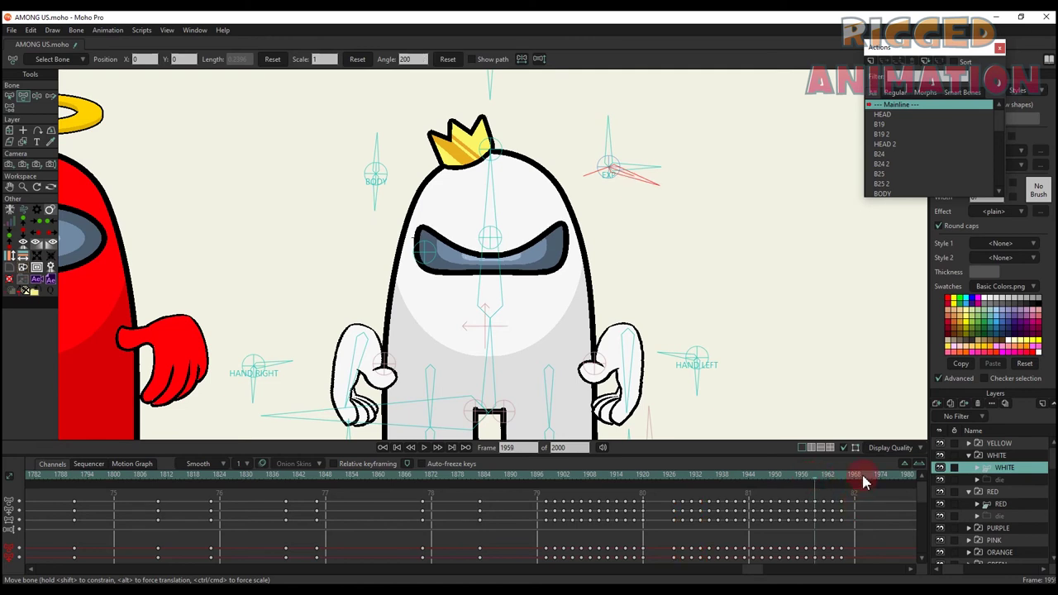
# Reset the EXP control's angle at frame 1971 to end the angry visor expression.
pyautogui.click(866, 475)
pyautogui.scroll(-2, 661, 298)
pyautogui.click(458, 62)
pyautogui.moveTo(675, 249); pyautogui.dragTo(658, 225)
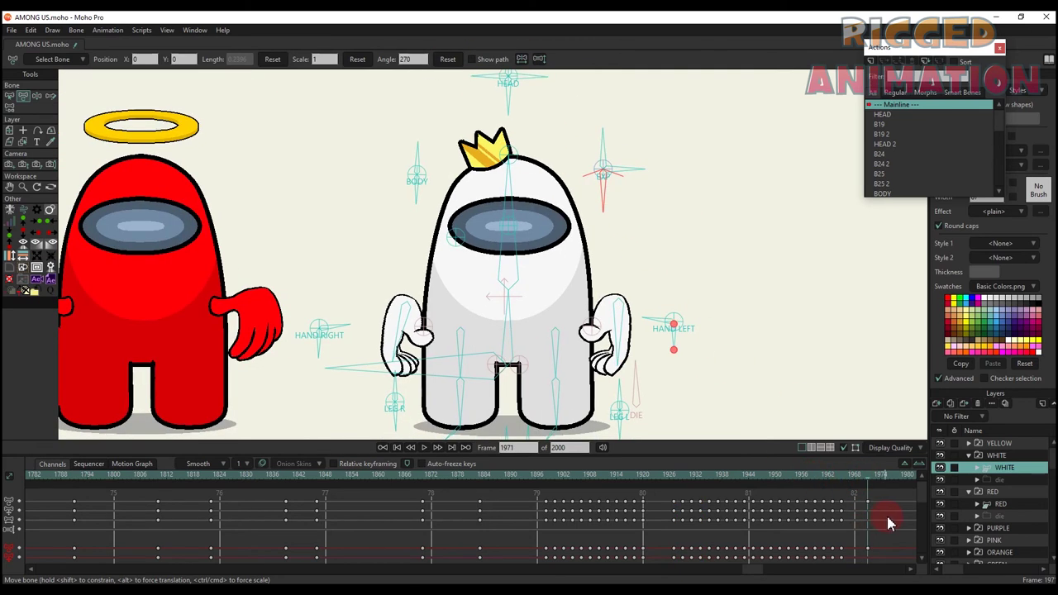
# Try rotating the EXP control to 250 for tears at frame 1977, reset its angle and delete the trial keys.
pyautogui.moveTo(886, 514); pyautogui.dragTo(785, 511)
pyautogui.rightClick(785, 511)
pyautogui.click(853, 492)
pyautogui.click(792, 476)
pyautogui.moveTo(630, 167); pyautogui.dragTo(630, 226)
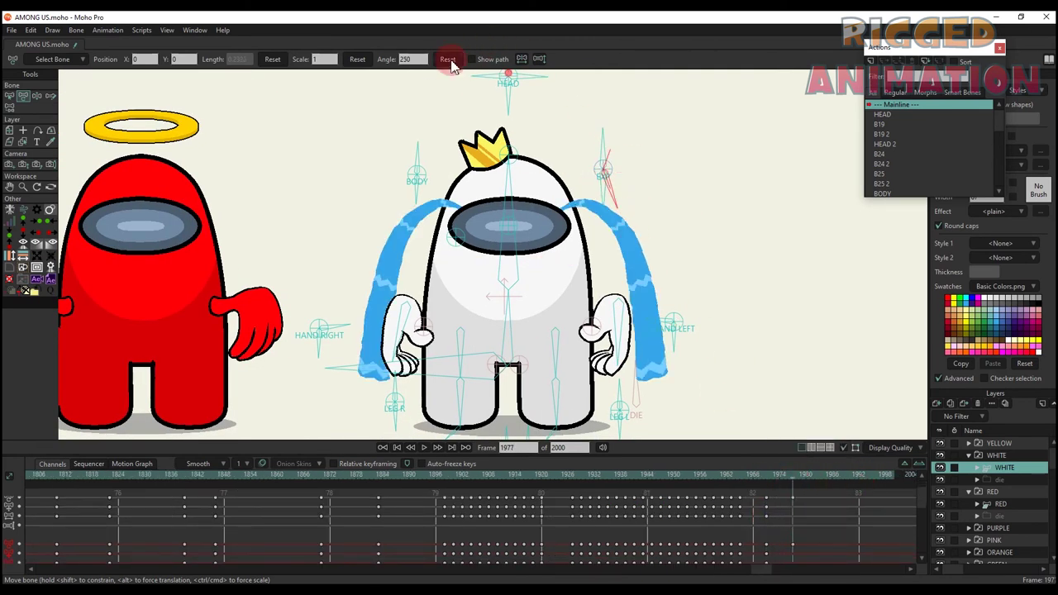
pyautogui.click(449, 60)
pyautogui.moveTo(604, 137); pyautogui.dragTo(643, 155)
pyautogui.click(454, 61)
pyautogui.scroll(-2, 439, 160)
pyautogui.moveTo(475, 170); pyautogui.dragTo(481, 197)
pyautogui.moveTo(815, 552); pyautogui.dragTo(794, 449)
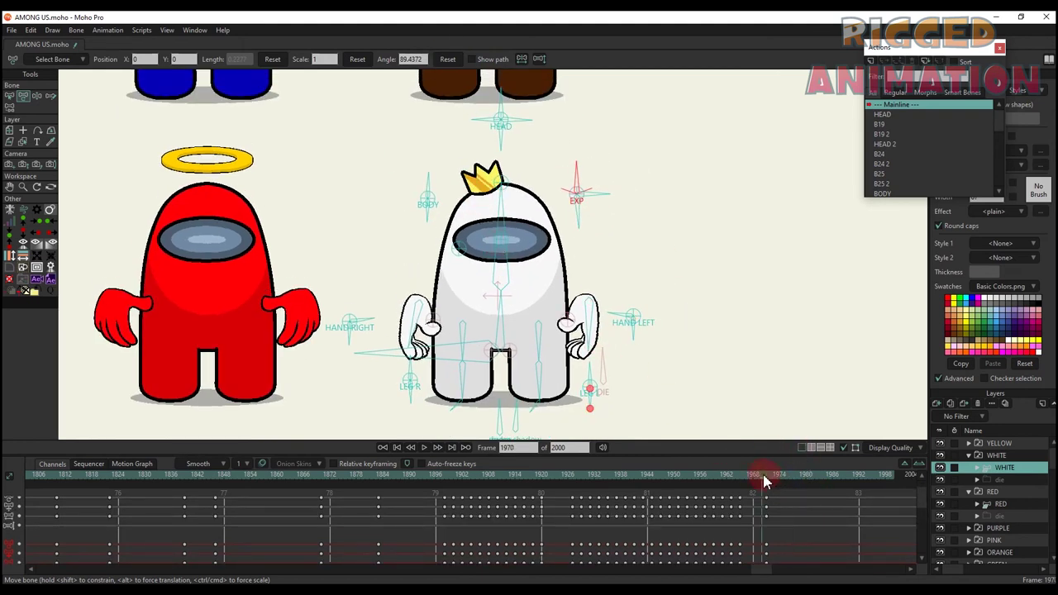
# Set the animation's end frame to 1992.
pyautogui.click(904, 463)
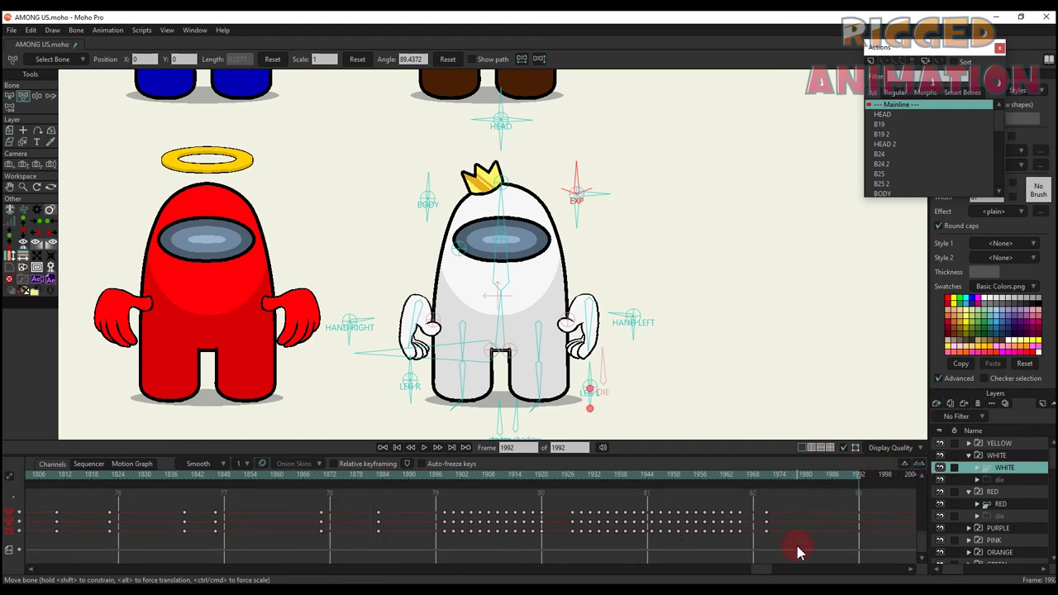
pyautogui.click(900, 465)
pyautogui.click(901, 464)
pyautogui.moveTo(343, 524); pyautogui.dragTo(808, 522)
pyautogui.rightClick(808, 523)
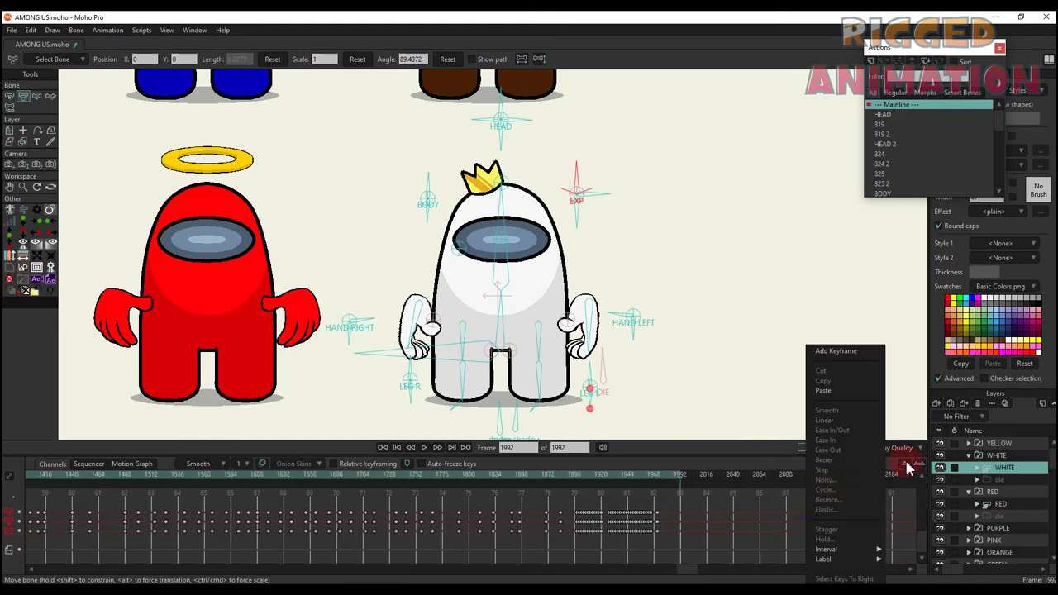
pyautogui.click(905, 464)
pyautogui.moveTo(401, 523); pyautogui.dragTo(883, 501)
pyautogui.rightClick(787, 506)
# Check the RED character rig layer's timeline for existing keys back to the first frame.
pyautogui.click(902, 466)
pyautogui.click(954, 503)
pyautogui.moveTo(619, 558); pyautogui.dragTo(734, 557)
pyautogui.click(276, 569)
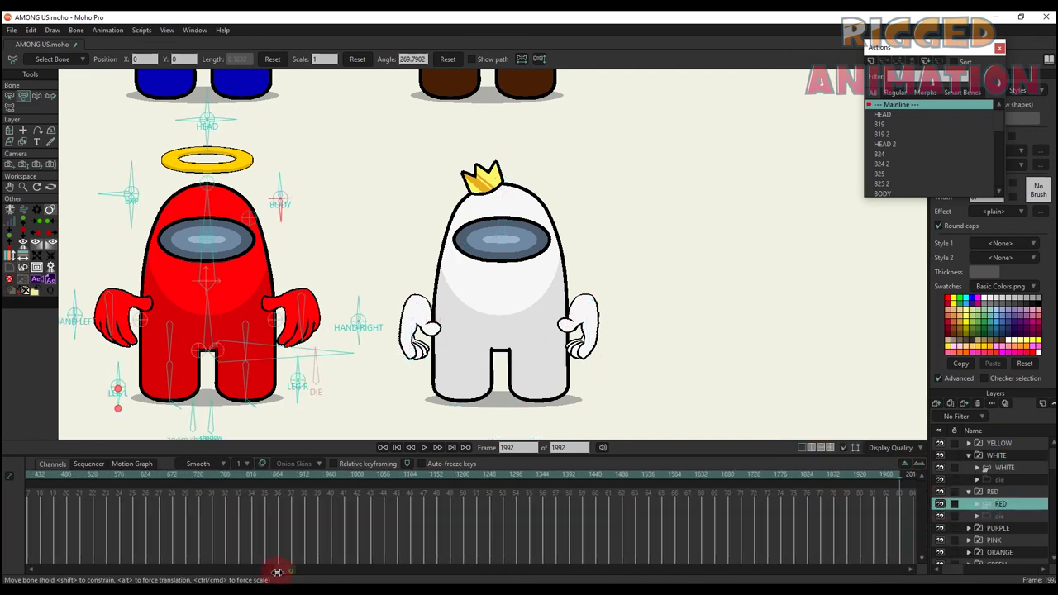
pyautogui.click(277, 570)
# Select and copy all keyframes of the WHITE rig layer, from the first frame to the end of the animation.
pyautogui.click(1004, 468)
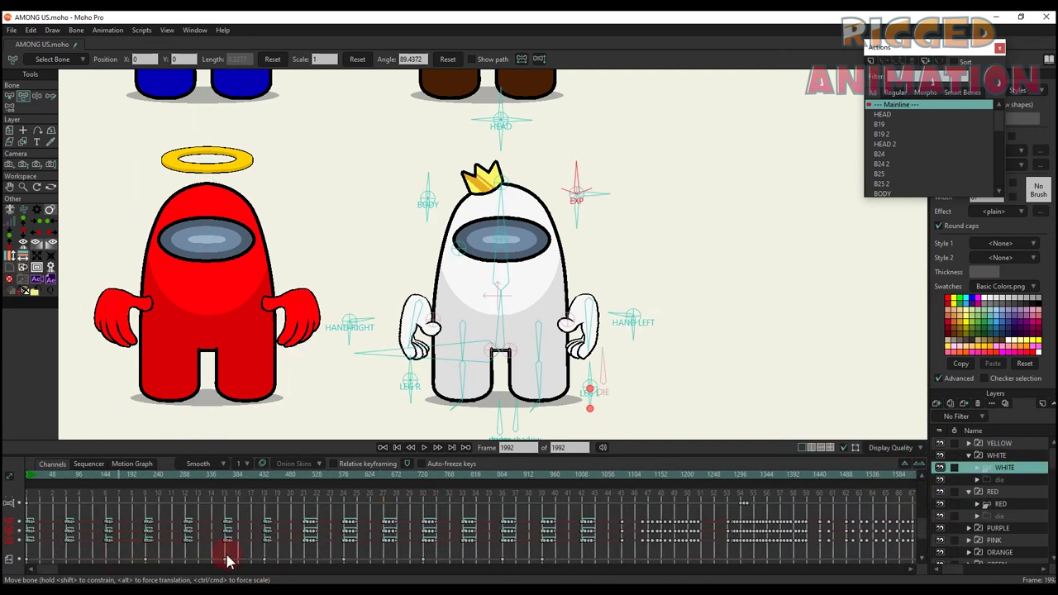
pyautogui.click(922, 463)
pyautogui.click(922, 464)
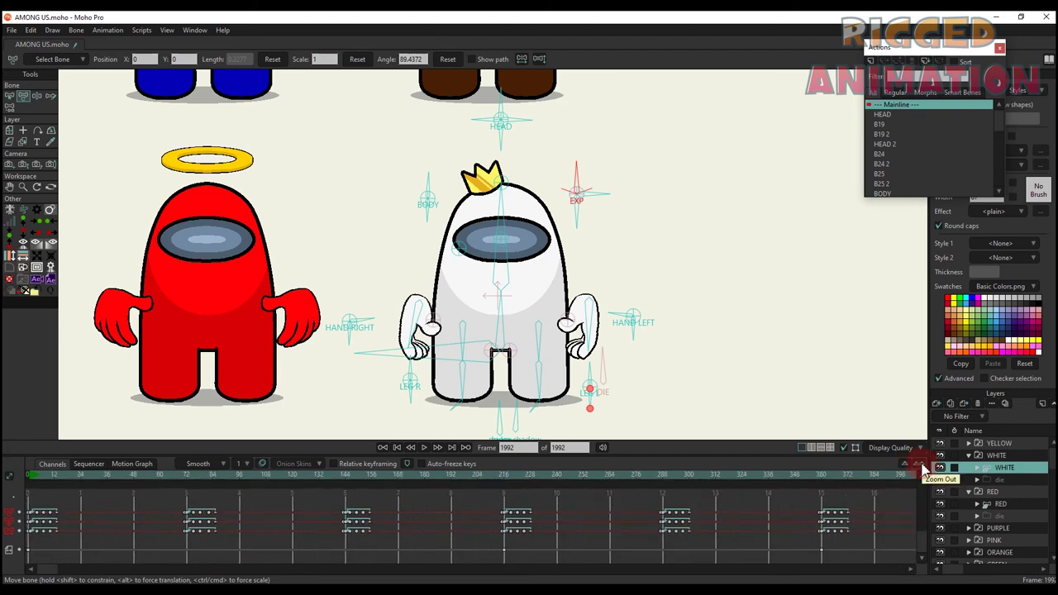
pyautogui.click(922, 464)
pyautogui.click(906, 464)
pyautogui.click(905, 464)
pyautogui.click(905, 464)
pyautogui.moveTo(43, 570); pyautogui.dragTo(545, 570)
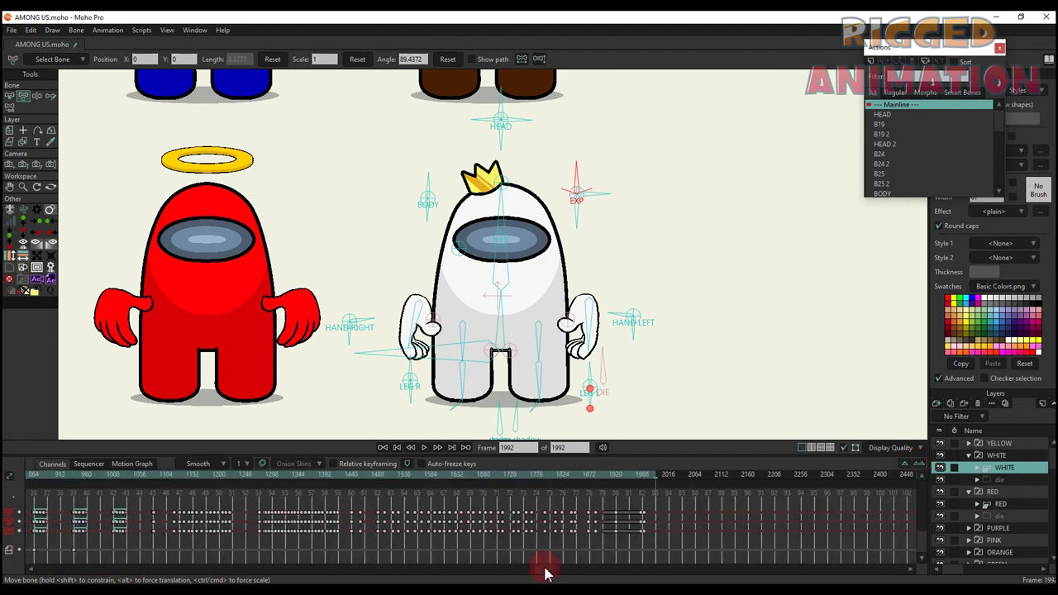
pyautogui.moveTo(701, 549); pyautogui.dragTo(6, 439)
pyautogui.moveTo(546, 570); pyautogui.dragTo(20, 536)
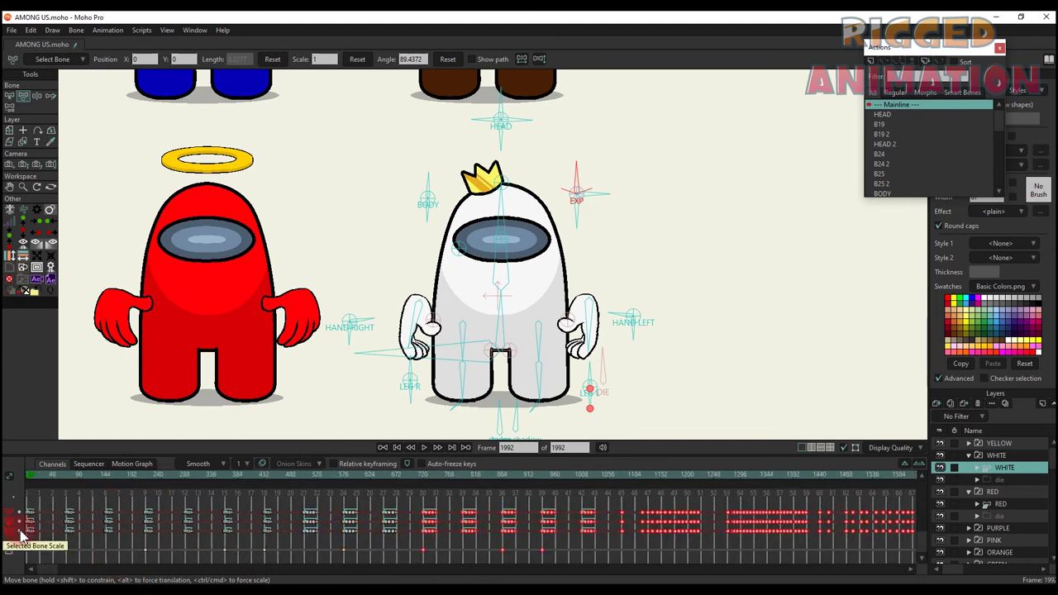
pyautogui.moveTo(407, 559); pyautogui.dragTo(56, 497)
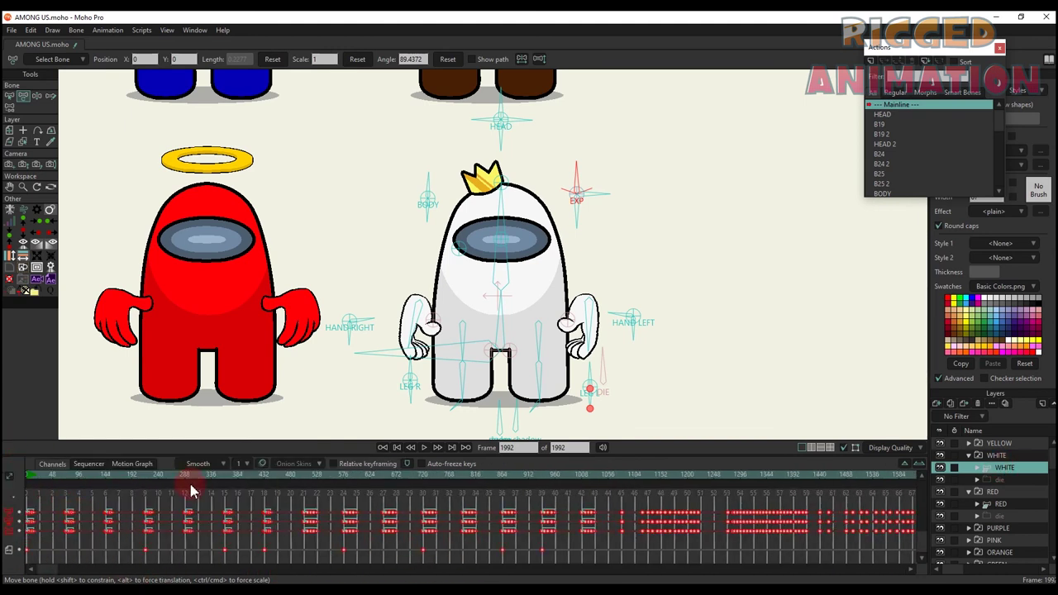
pyautogui.click(25, 480)
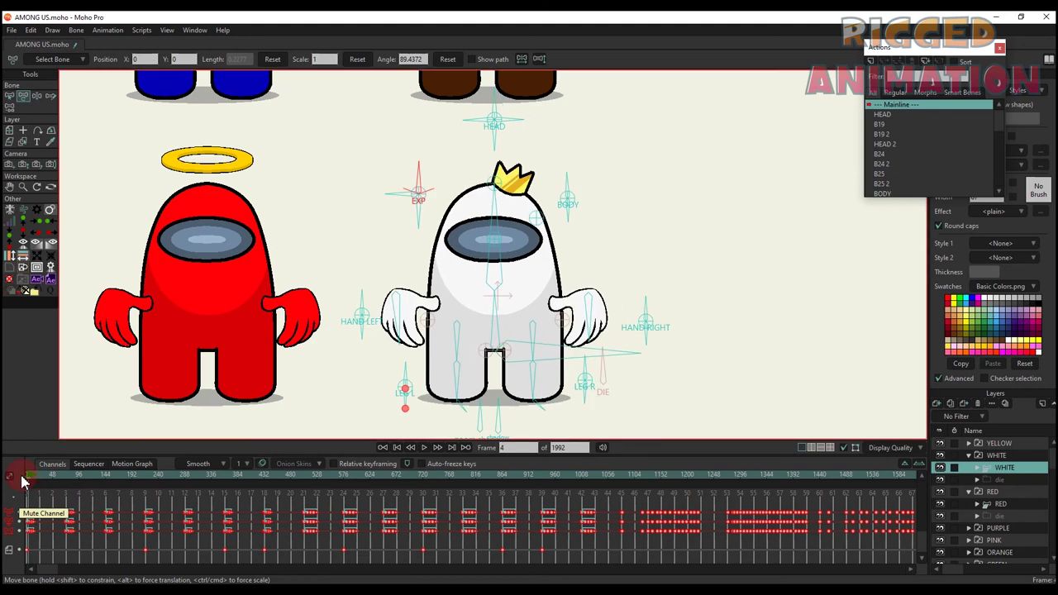
# Paste the copied WHITE animation keys into the YELLOW character's rig layer at frame 0.
pyautogui.click(970, 444)
pyautogui.click(997, 455)
pyautogui.scroll(5, 76, 521)
pyautogui.scroll(-5, 423, 266)
pyautogui.moveTo(174, 193); pyautogui.dragTo(348, 250)
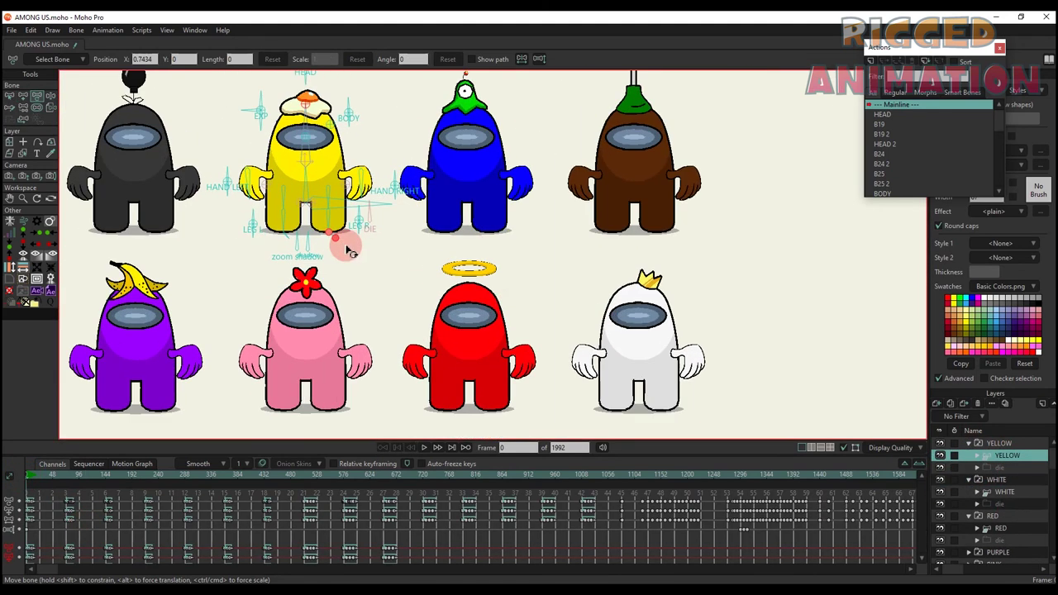
pyautogui.press('space')
pyautogui.click(33, 476)
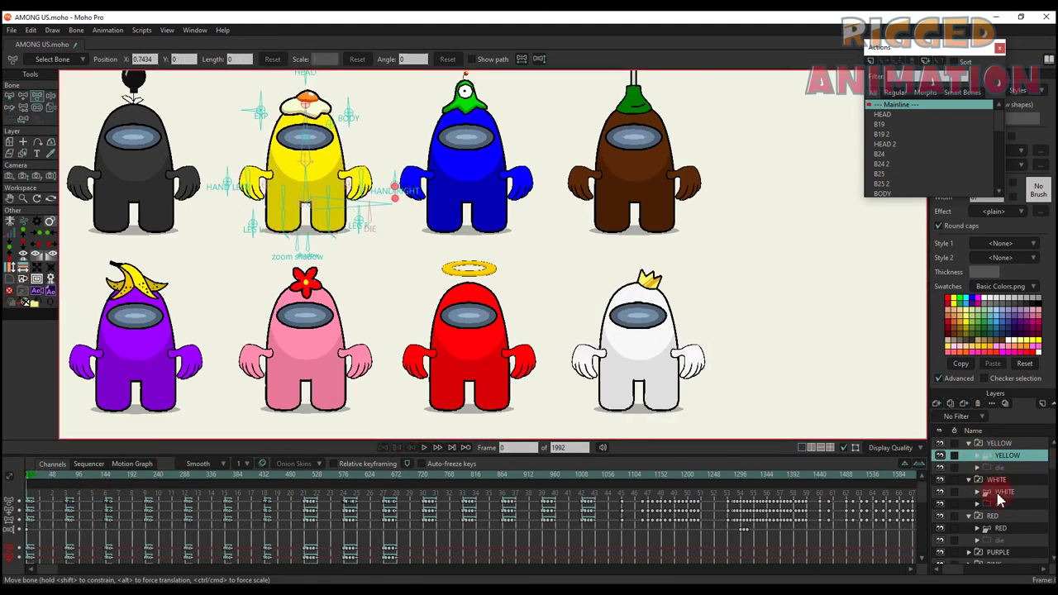
# Paste the copied animation keys into the RED and PURPLE character rig layers at frame 0.
pyautogui.click(1002, 527)
pyautogui.scroll(3, 868, 501)
pyautogui.scroll(-1, 984, 529)
pyautogui.click(969, 517)
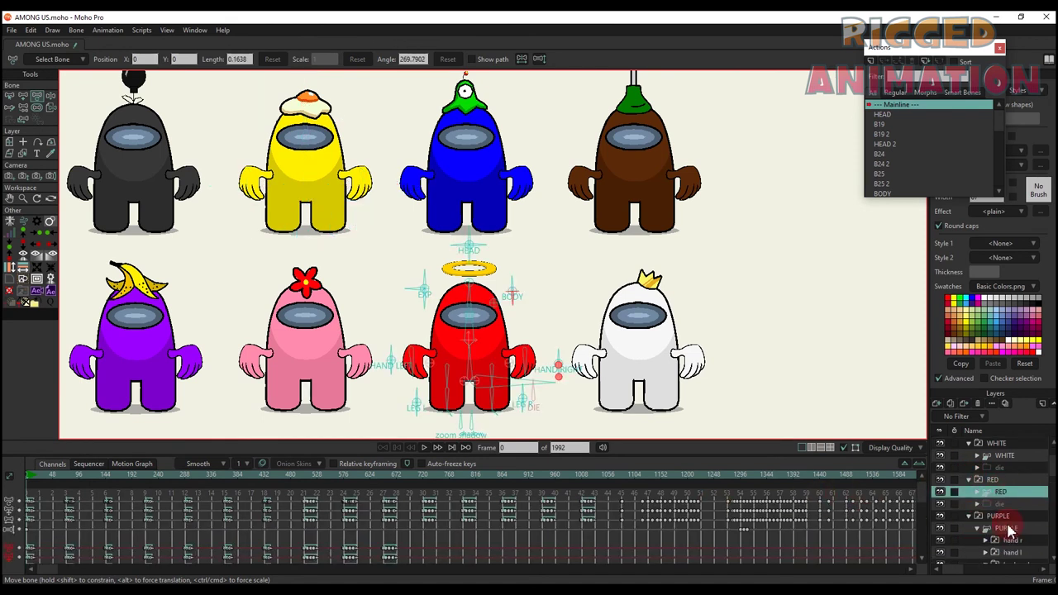
pyautogui.click(1009, 530)
pyautogui.scroll(-2, 451, 341)
pyautogui.scroll(4, 529, 506)
pyautogui.scroll(-2, 1013, 513)
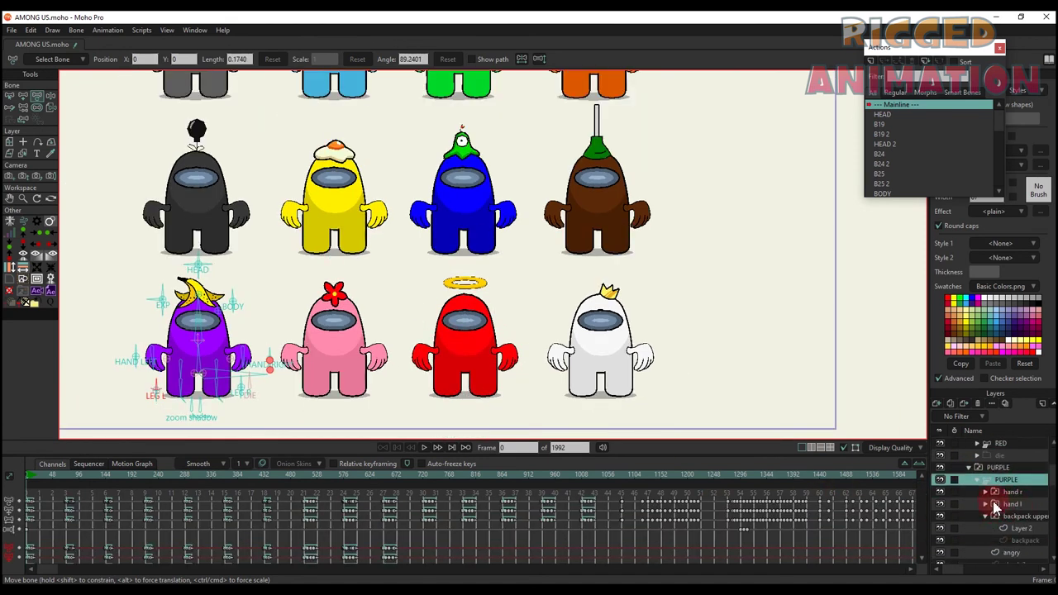
# Paste the copied animation keys into the rig layer inside the PINK group and collapse the PURPLE and PINK groups.
pyautogui.click(969, 468)
pyautogui.click(964, 482)
pyautogui.click(969, 481)
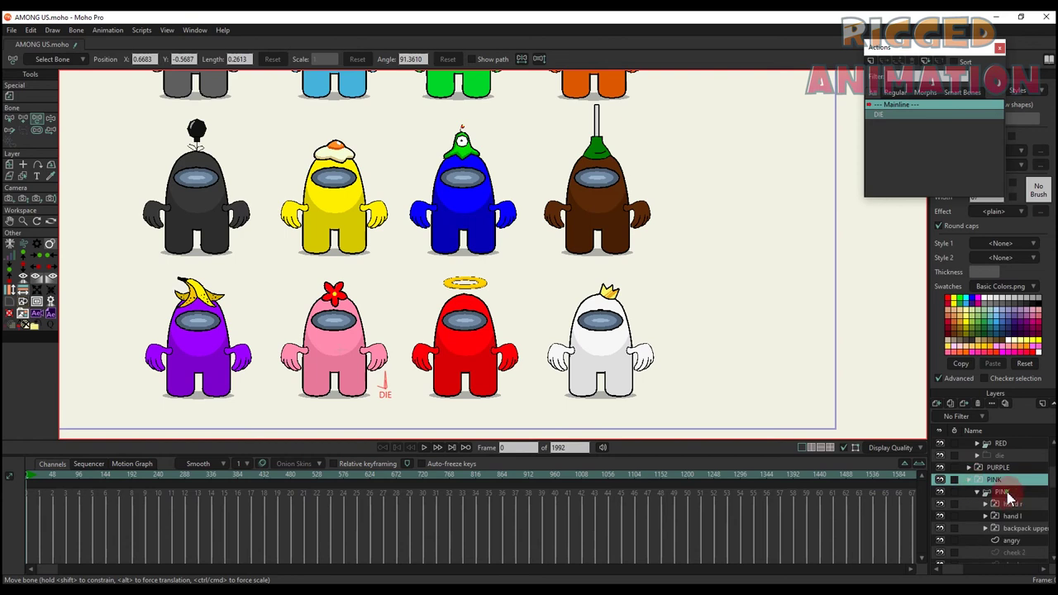
pyautogui.click(1009, 495)
pyautogui.scroll(-2, 1012, 497)
pyautogui.scroll(1, 978, 454)
pyautogui.click(970, 455)
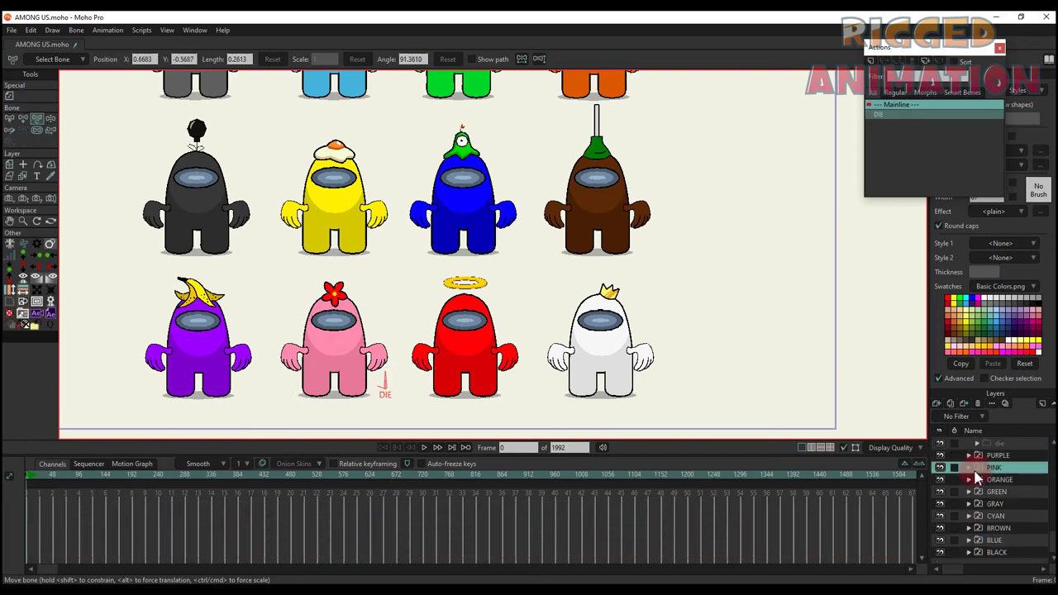
# Paste the copied animation keys into the ORANGE and GREEN character rig layers and collapse both groups.
pyautogui.click(970, 480)
pyautogui.click(1005, 491)
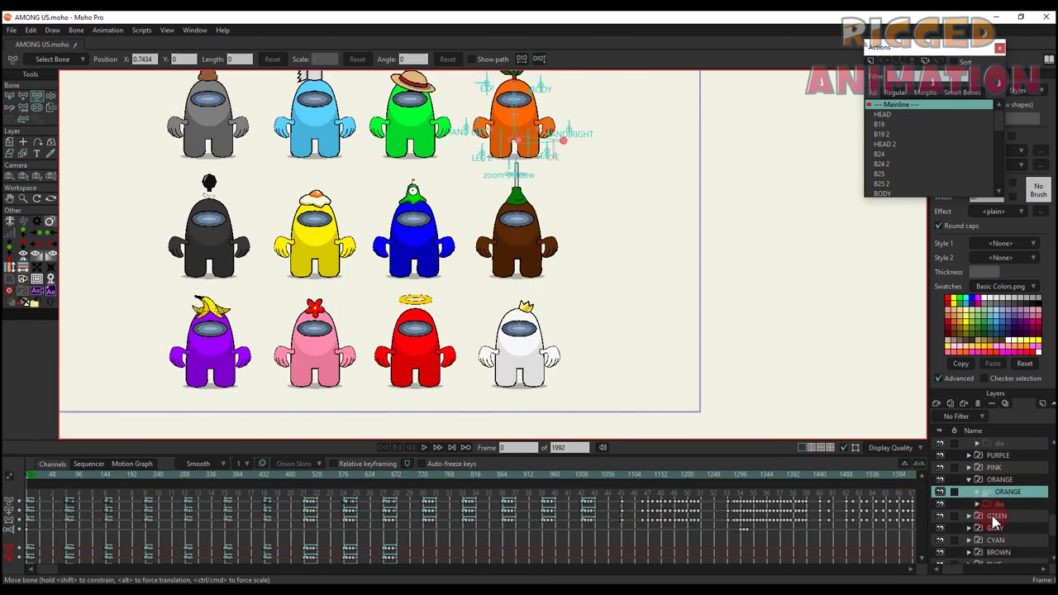
pyautogui.click(1003, 528)
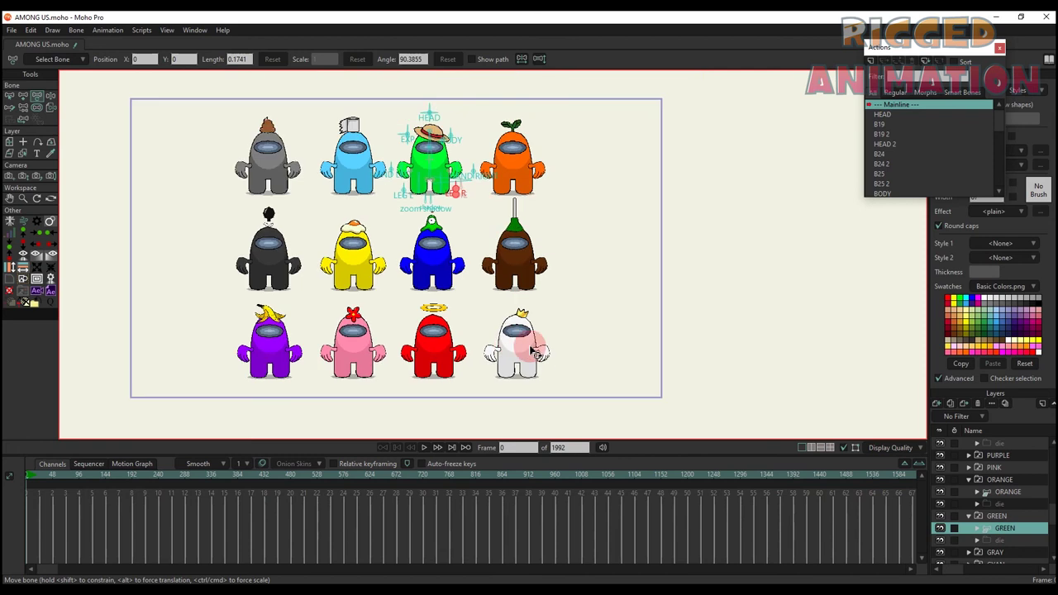
pyautogui.click(969, 479)
pyautogui.click(970, 492)
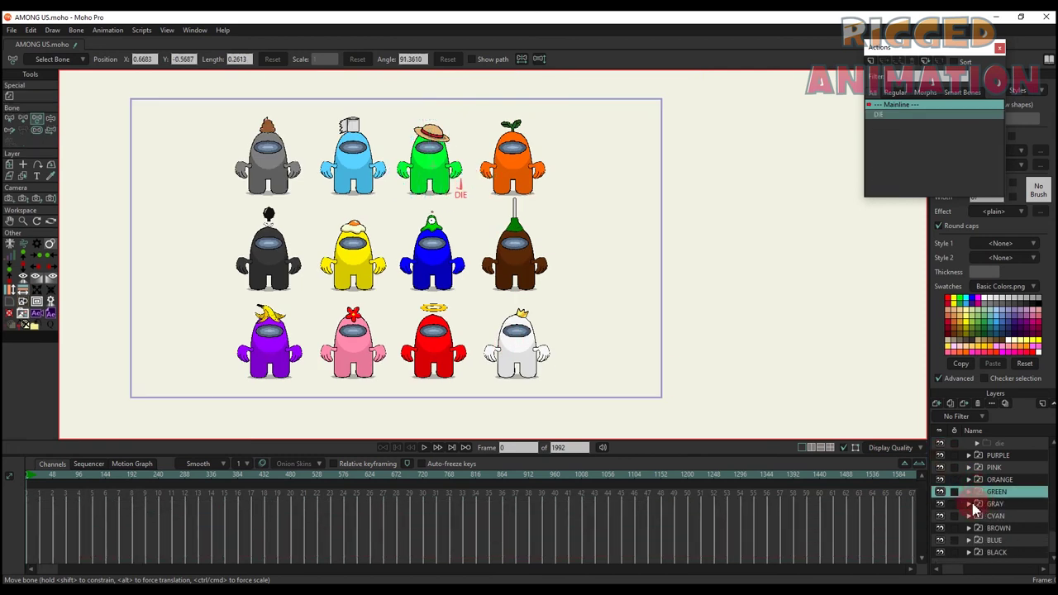
# Paste the copied animation keys into the GRAY, CYAN and BROWN character rig layers.
pyautogui.click(990, 505)
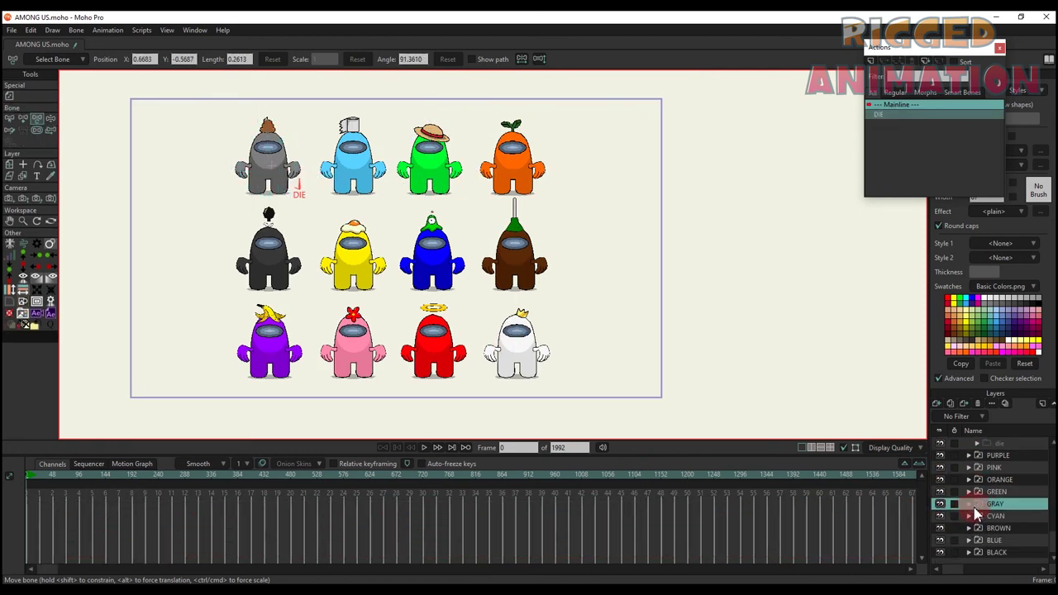
pyautogui.click(976, 515)
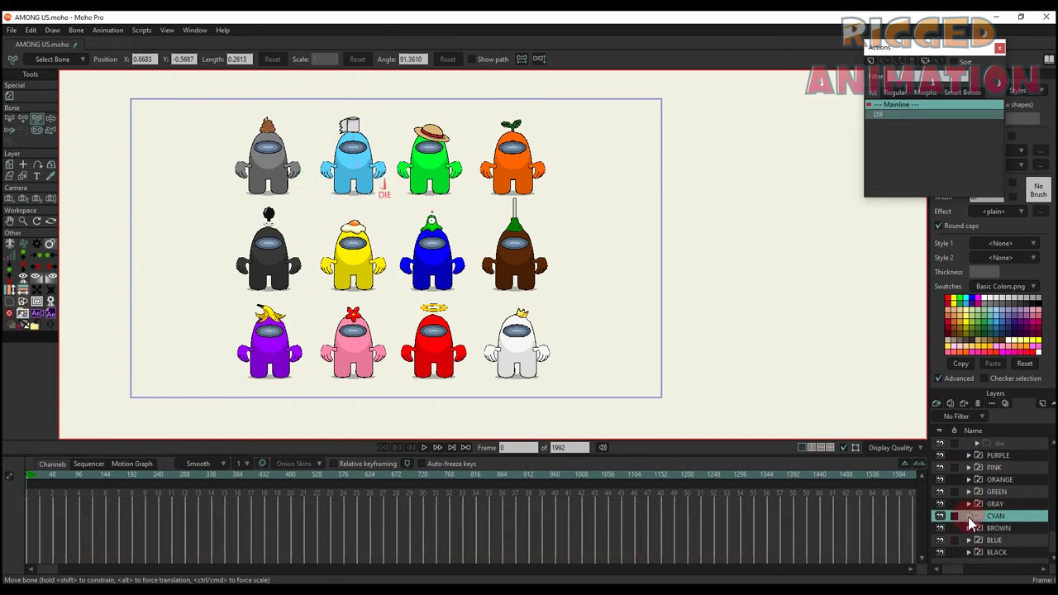
pyautogui.click(970, 527)
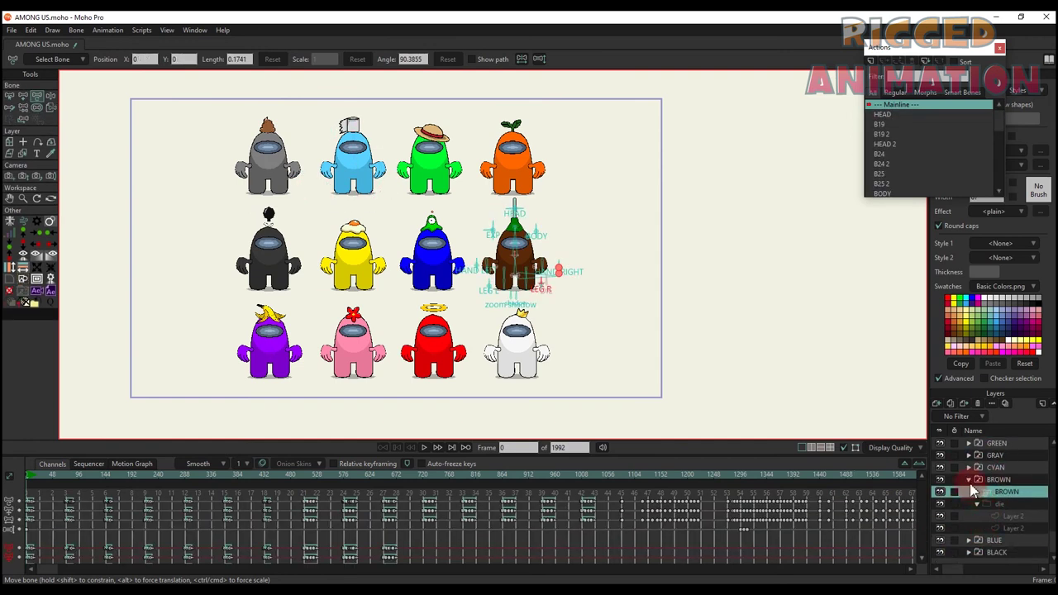
pyautogui.click(970, 480)
# Paste the copied animation keys into the BLUE and BLACK character rig layers at frame 0.
pyautogui.click(1002, 553)
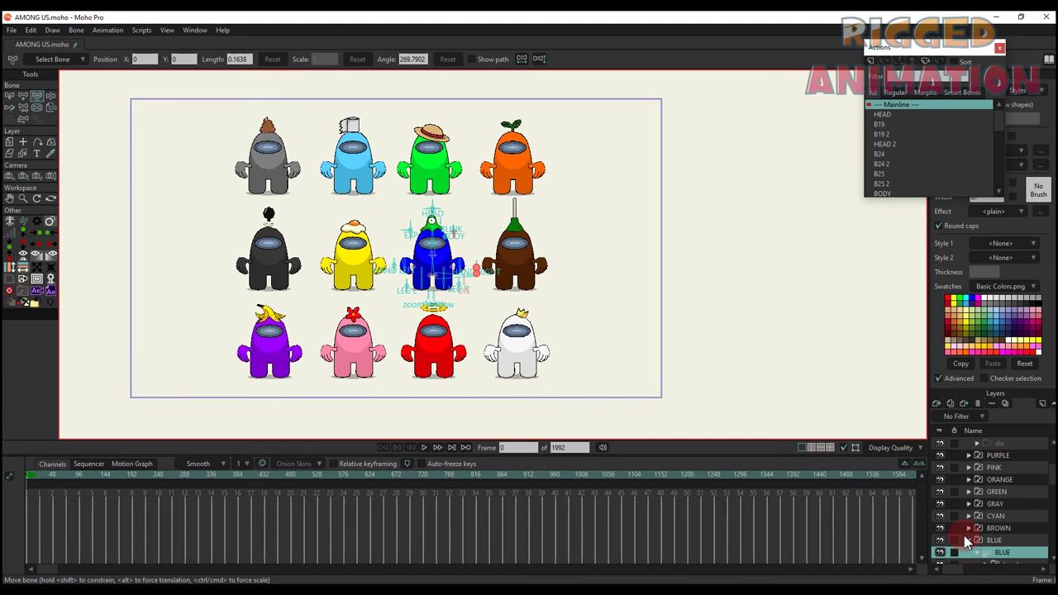
pyautogui.scroll(-2, 976, 536)
pyautogui.click(978, 505)
pyautogui.scroll(5, 394, 218)
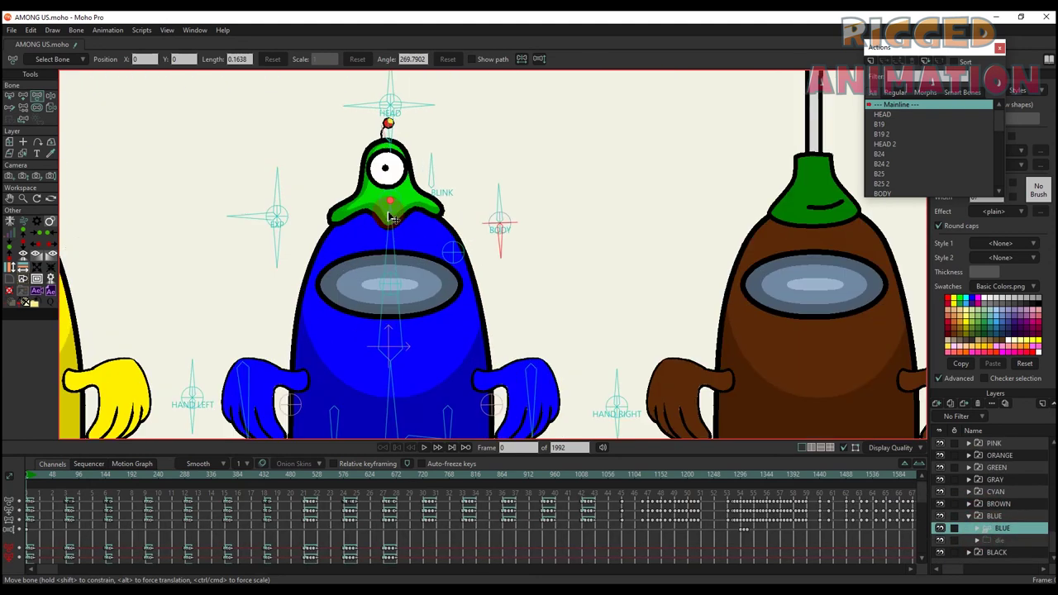
pyautogui.click(968, 552)
pyautogui.scroll(-2, 1009, 531)
pyautogui.click(1004, 541)
pyautogui.scroll(-2, 553, 266)
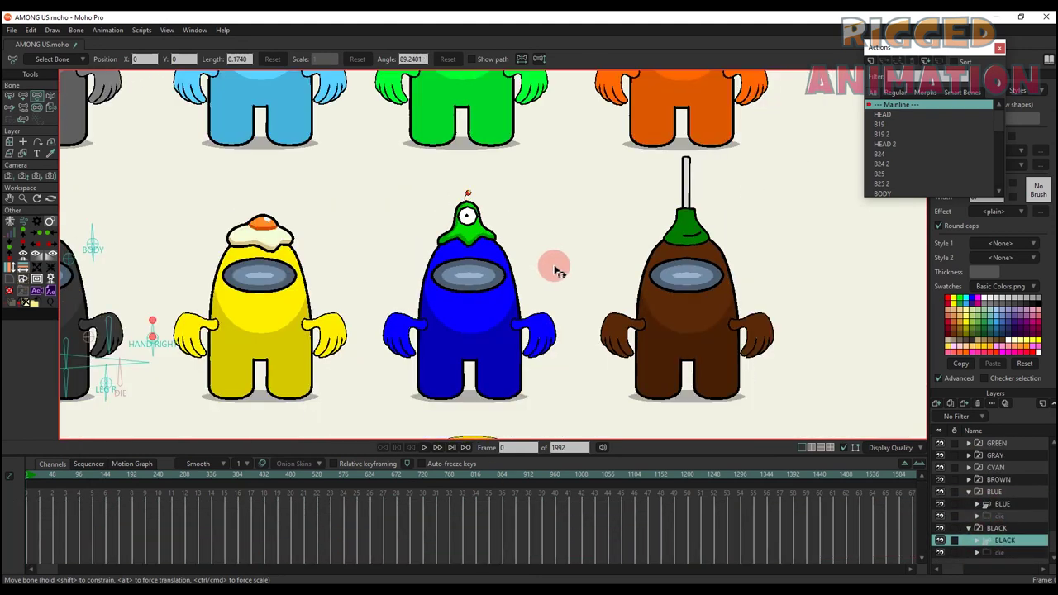
pyautogui.scroll(-4, 549, 267)
pyautogui.scroll(4, 979, 464)
pyautogui.scroll(5, 347, 218)
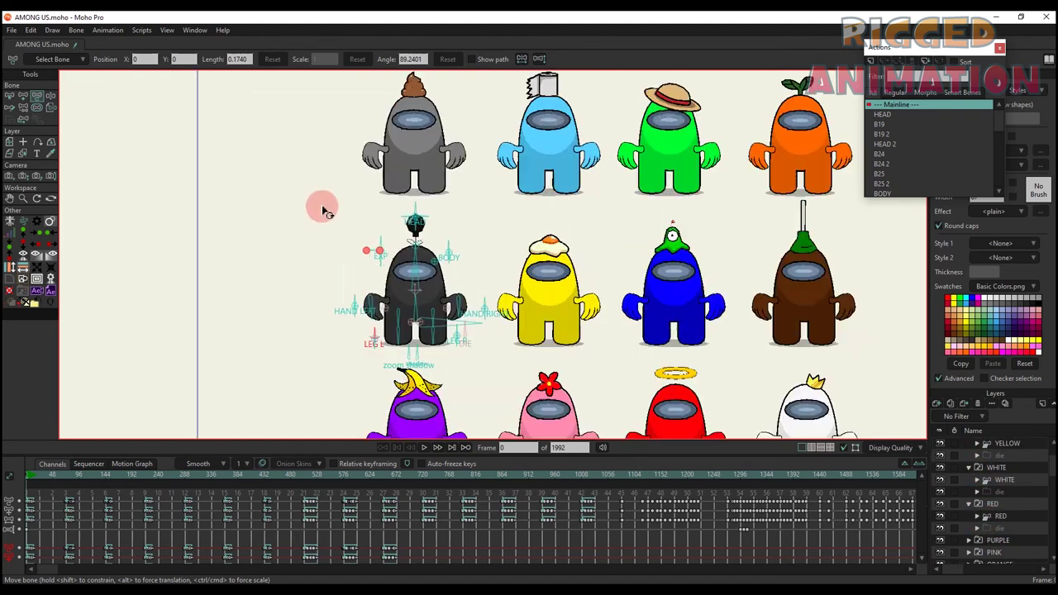
# Collapse the expanded character groups in the layer list and close the Actions window.
pyautogui.scroll(1, 992, 447)
pyautogui.click(992, 449)
pyautogui.scroll(3, 991, 496)
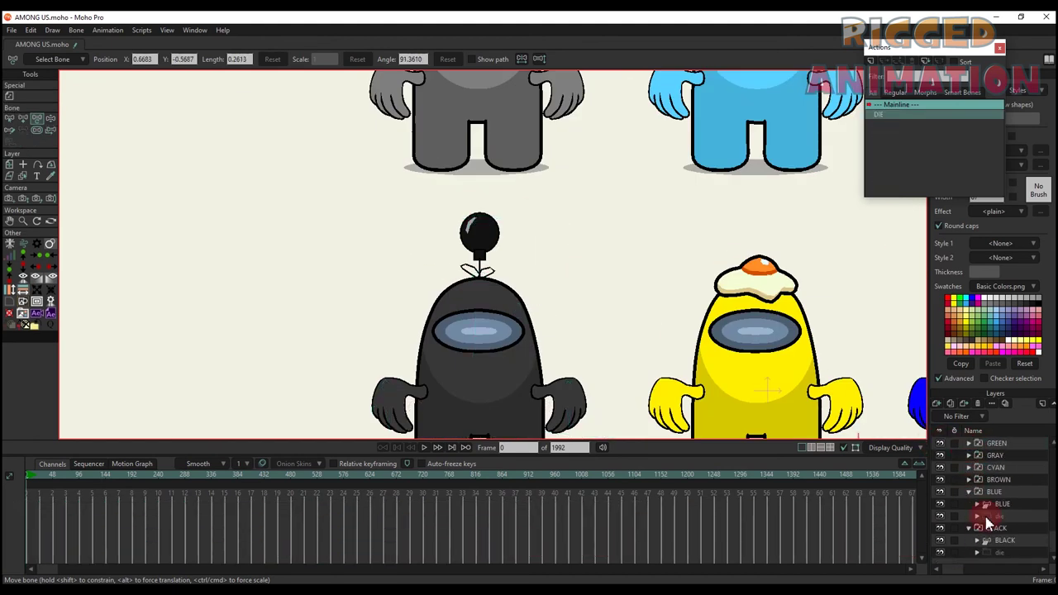
pyautogui.scroll(-7, 546, 260)
pyautogui.moveTo(548, 262); pyautogui.dragTo(367, 245)
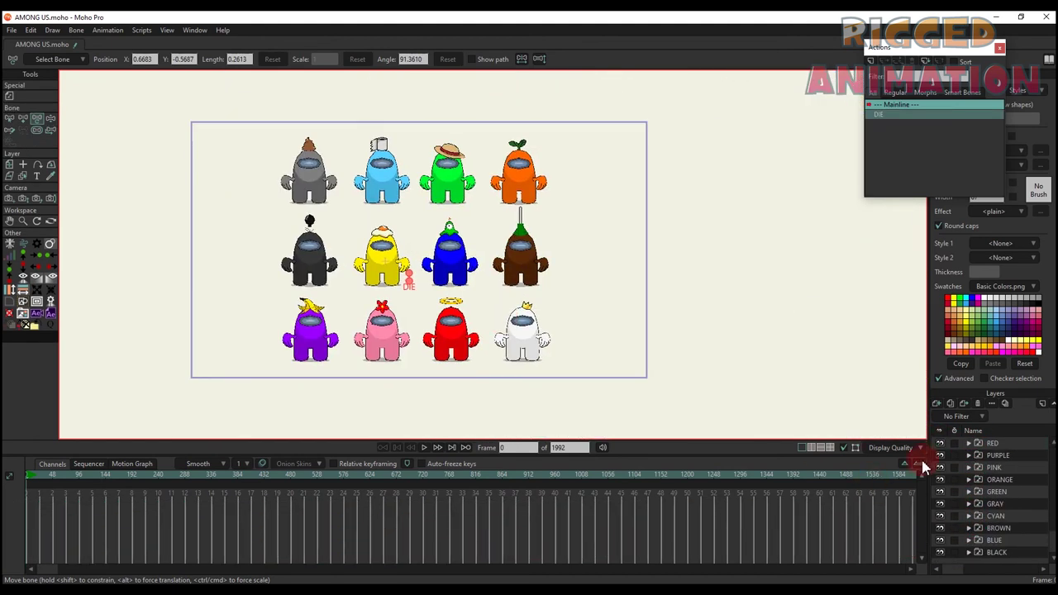
pyautogui.click(919, 464)
pyautogui.click(919, 464)
pyautogui.click(920, 464)
pyautogui.scroll(1, 570, 269)
pyautogui.scroll(2, 561, 261)
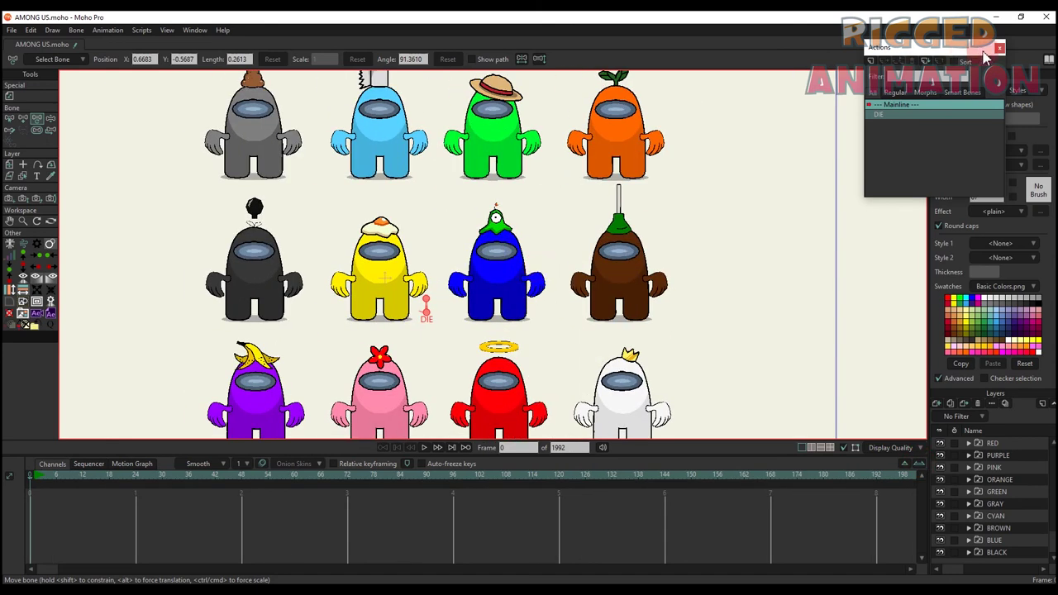
pyautogui.click(997, 48)
# Play the animation of all twelve characters from the start and stop it at frame 69.
pyautogui.scroll(-2, 758, 196)
pyautogui.scroll(1, 728, 225)
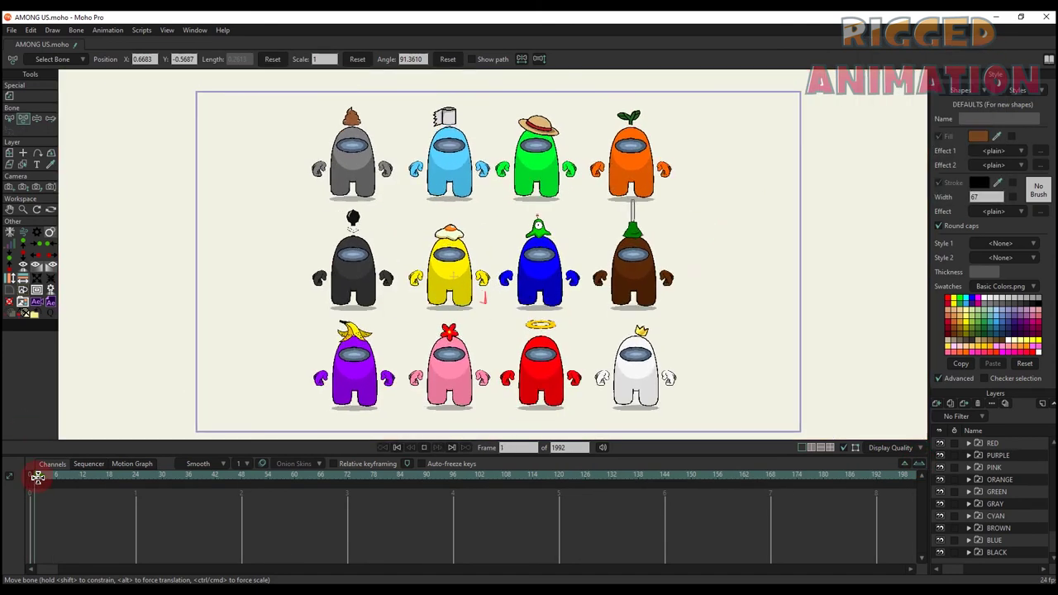
pyautogui.press('space')
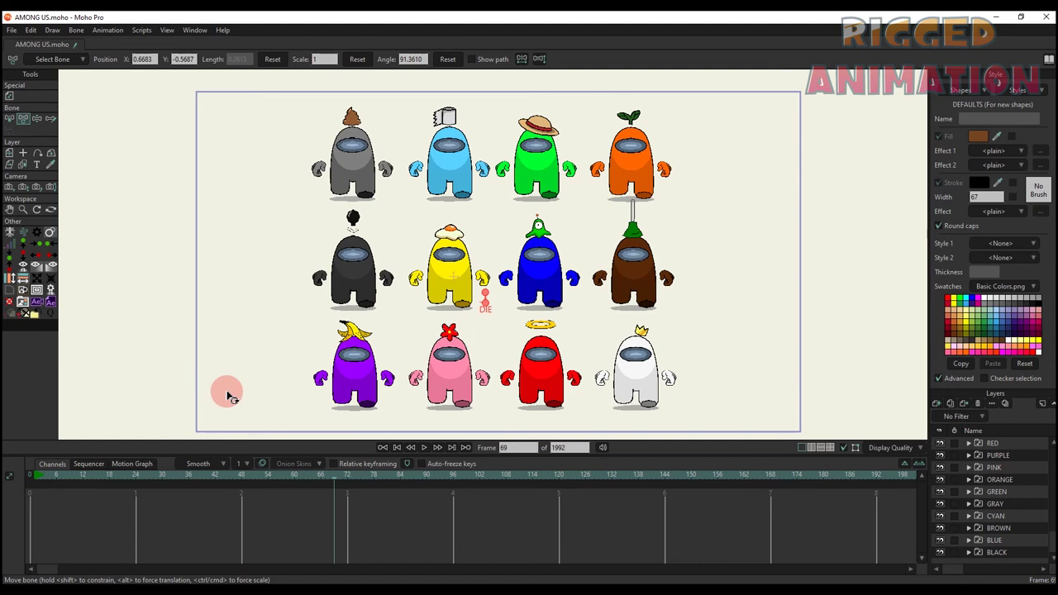
pyautogui.click(301, 229)
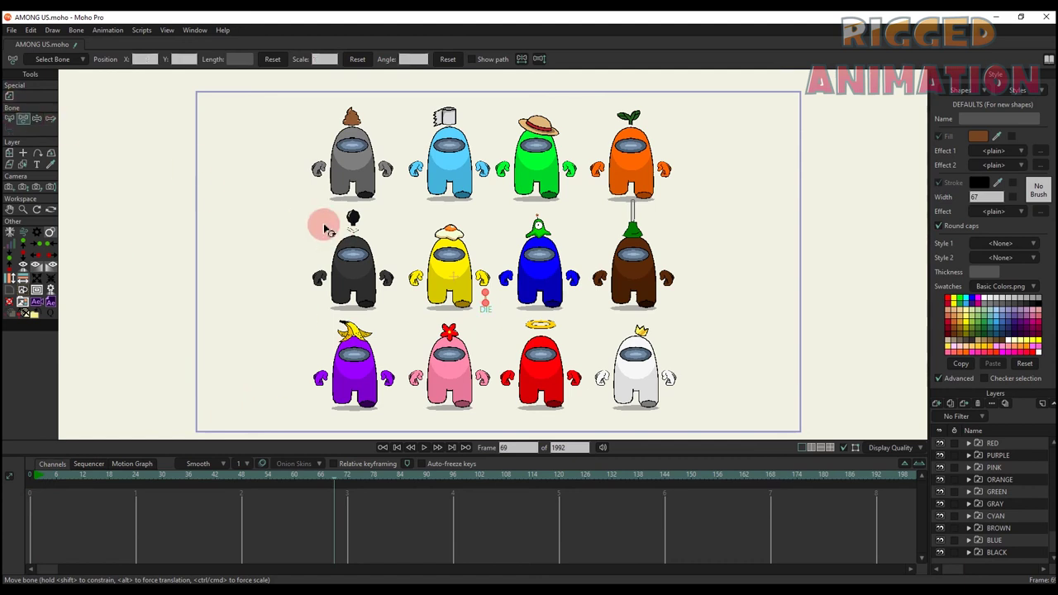
pyautogui.click(303, 220)
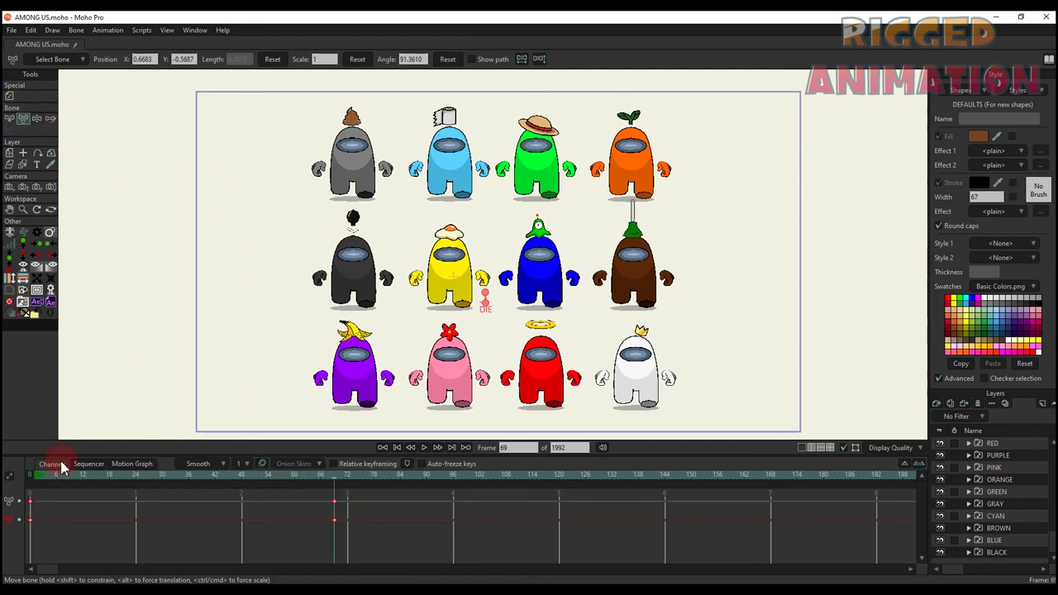
# Play the animation of all twelve characters from frame 0 with the YELLOW layer selected and stop it at frame 140.
pyautogui.click(28, 479)
pyautogui.click(1003, 444)
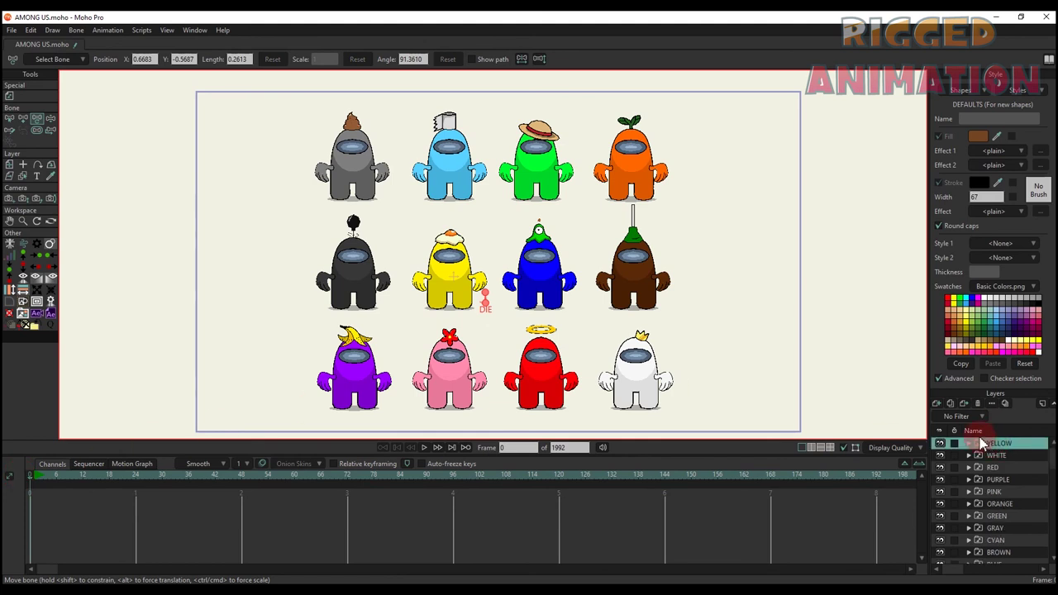
pyautogui.click(554, 331)
pyautogui.press('space')
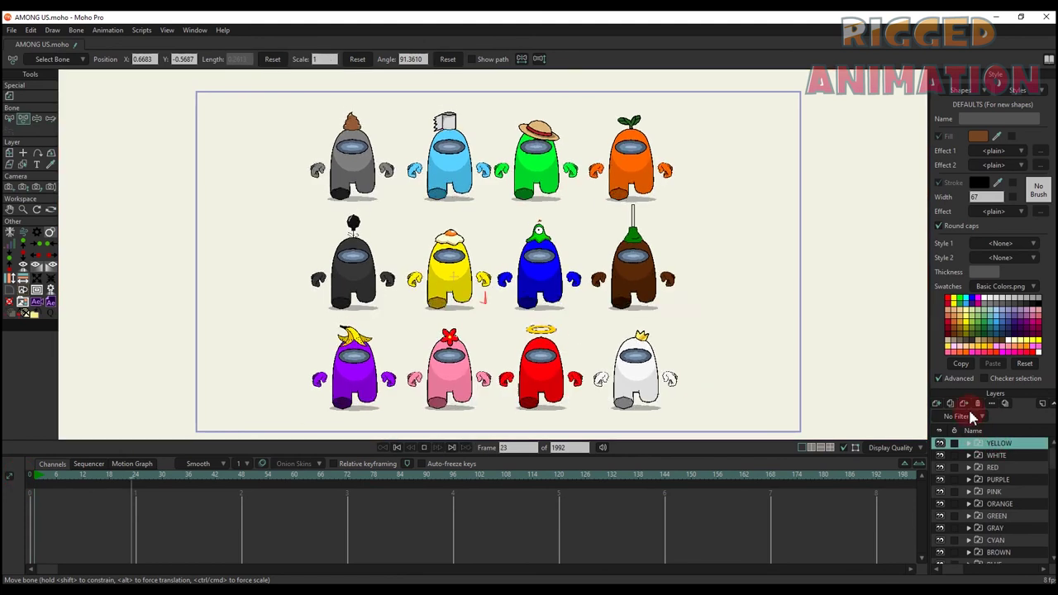
pyautogui.press('space')
# Shrink the timeline to enlarge the canvas and save the AMONG US.moho document.
pyautogui.moveTo(618, 458); pyautogui.dragTo(632, 536)
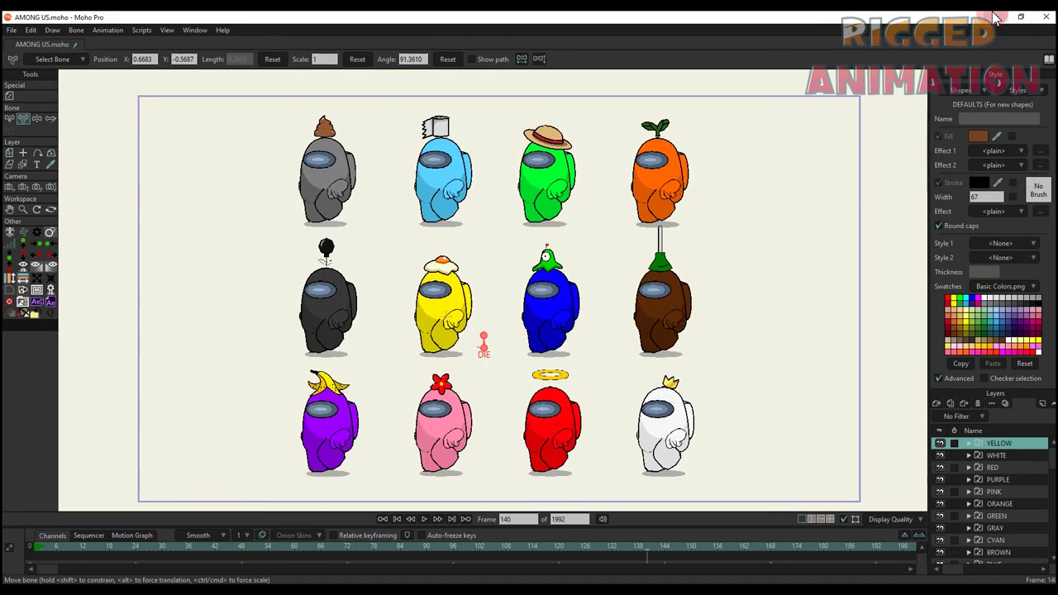
pyautogui.hotkey('ctrl', 's')
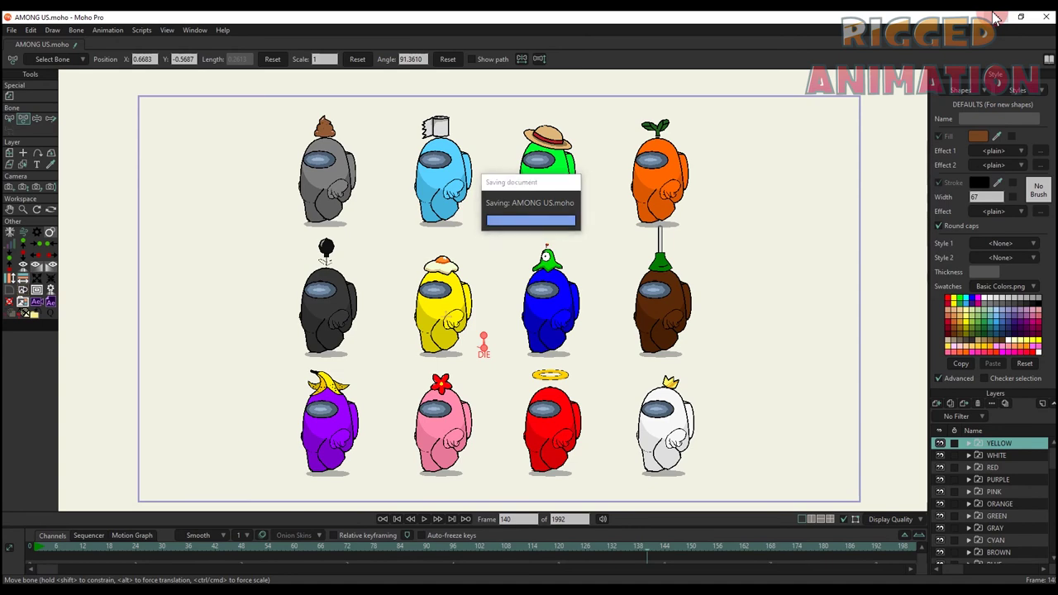
# Go to frame 1080 and examine the poses and keys around it on each character layer, from YELLOW down to BLACK.
pyautogui.click(37, 556)
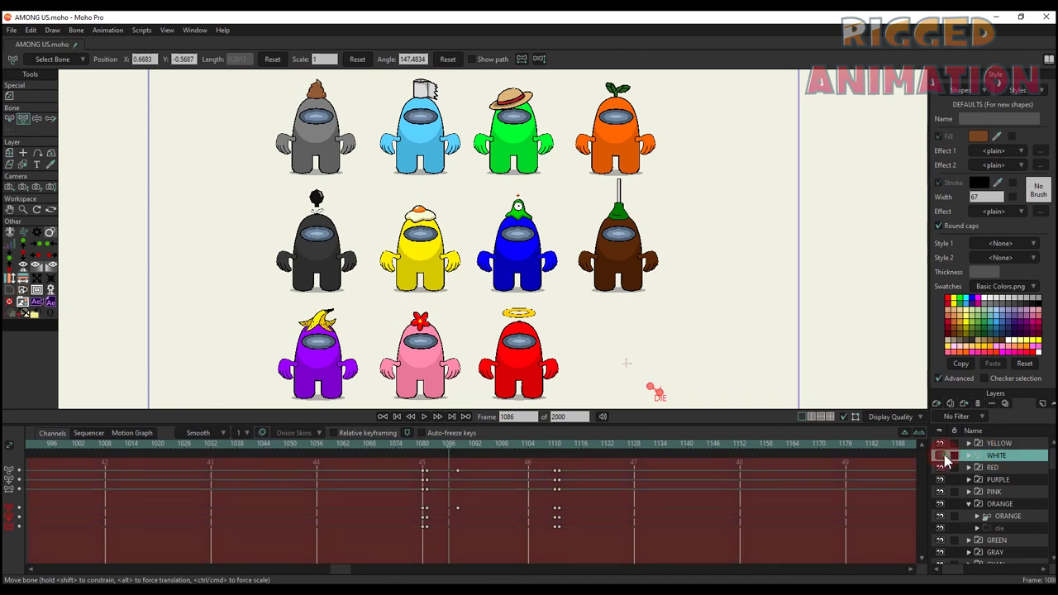
pyautogui.moveTo(567, 532); pyautogui.dragTo(405, 443)
pyautogui.click(424, 447)
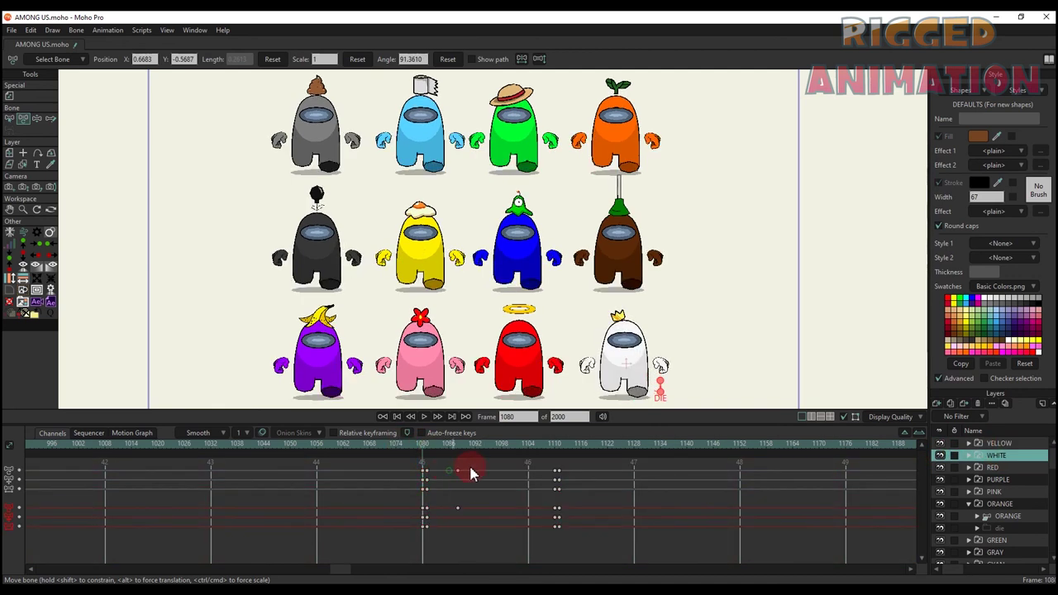
pyautogui.click(1001, 444)
pyautogui.moveTo(426, 447)
pyautogui.mouseDown()
pyautogui.moveTo(511, 448)
pyautogui.moveTo(423, 448)
pyautogui.mouseUp()
pyautogui.click(991, 469)
pyautogui.click(993, 480)
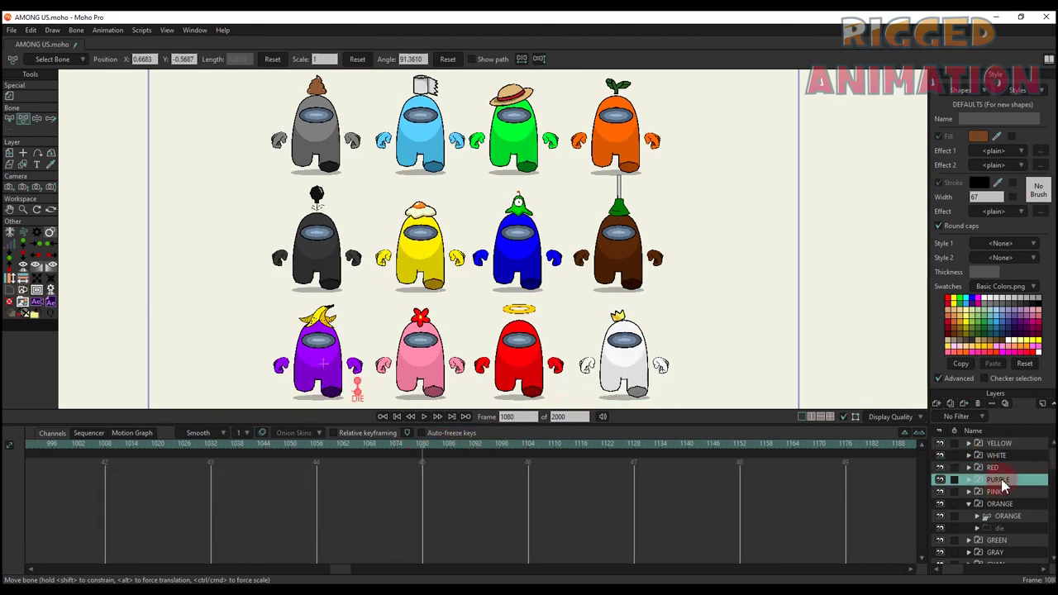
pyautogui.click(995, 492)
pyautogui.click(997, 505)
pyautogui.click(996, 515)
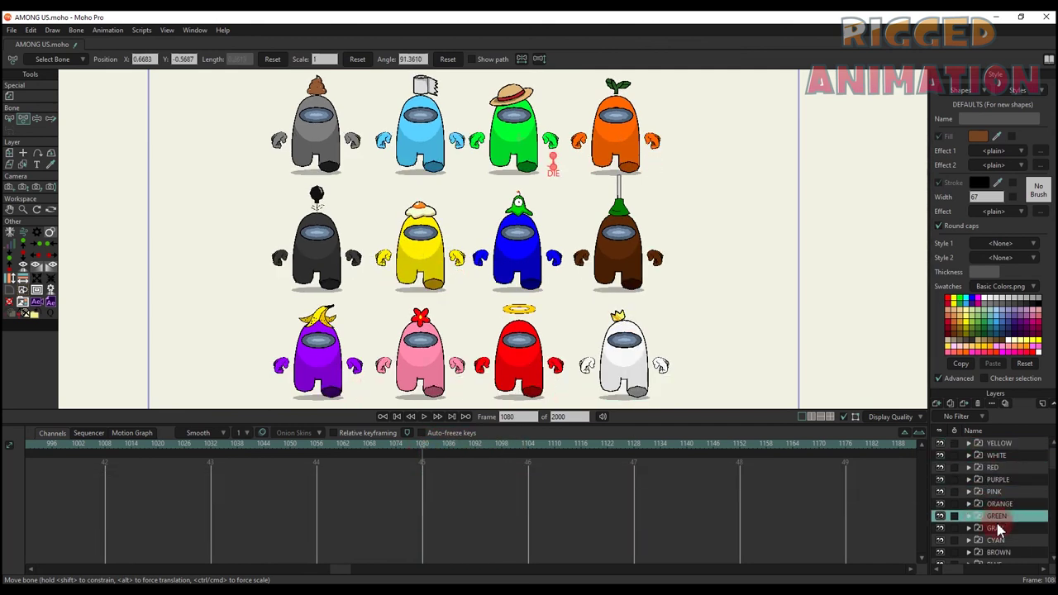
pyautogui.click(999, 529)
pyautogui.click(1009, 541)
pyautogui.click(1002, 529)
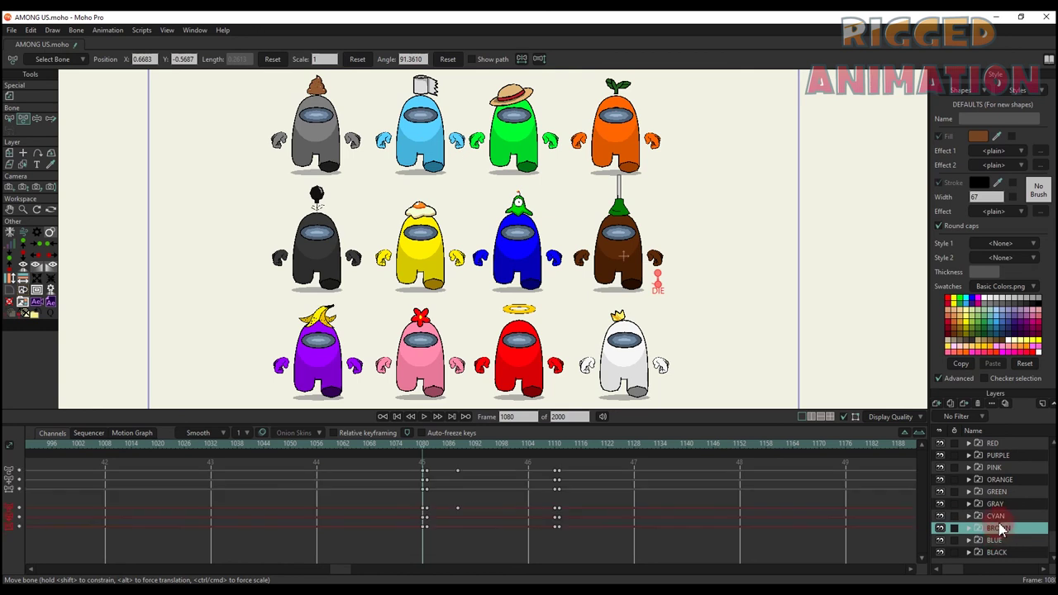
pyautogui.click(999, 541)
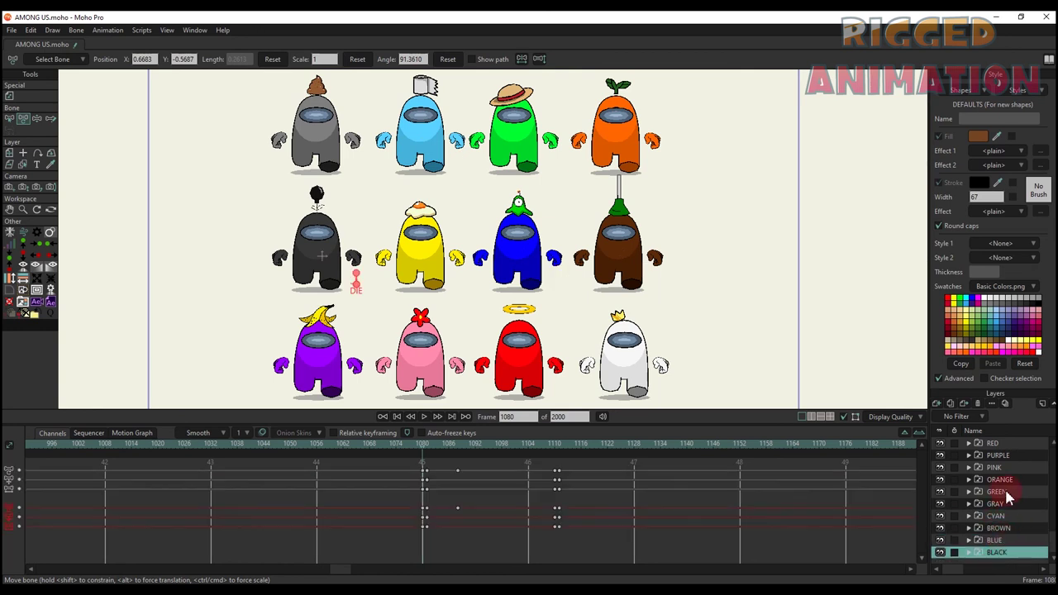
# Select the YELLOW layer, shrink the timeline to enlarge the canvas, and play the animation from frame 0.
pyautogui.scroll(2, 996, 480)
pyautogui.click(999, 444)
pyautogui.scroll(10, 4, 543)
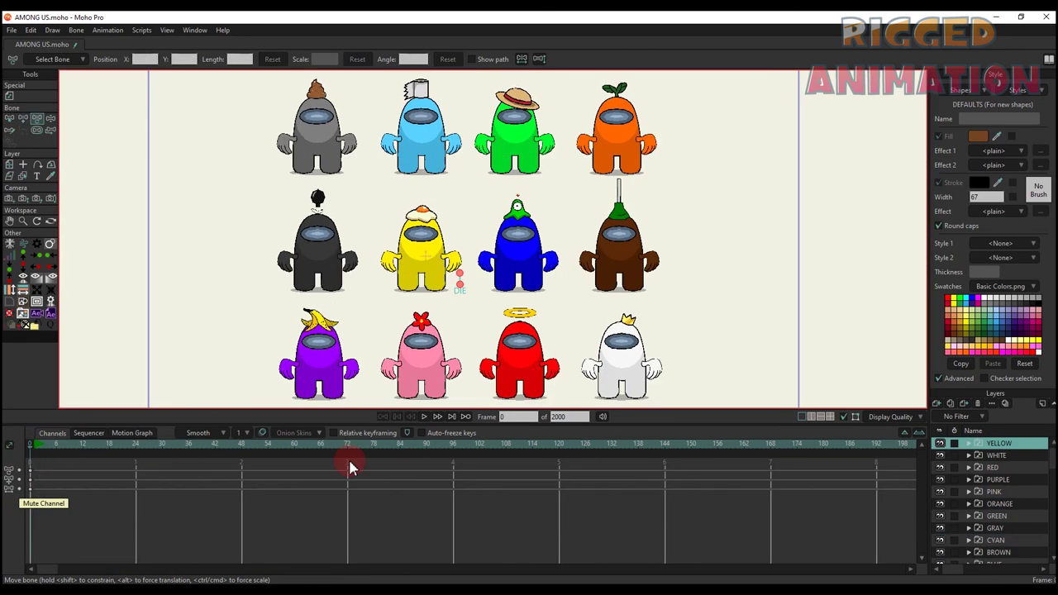
pyautogui.moveTo(402, 412); pyautogui.dragTo(376, 511)
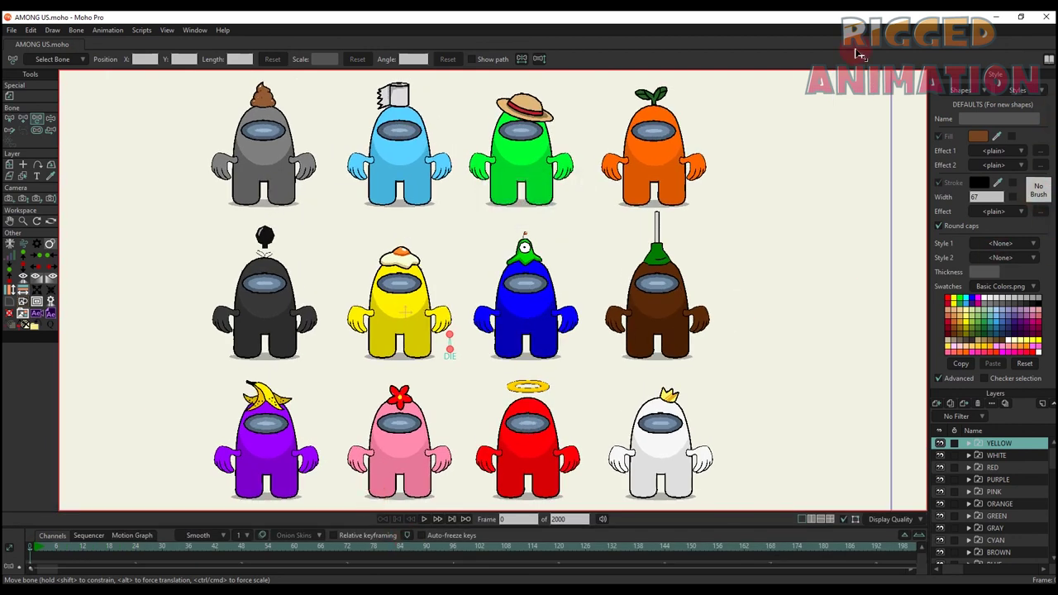
pyautogui.press('space')
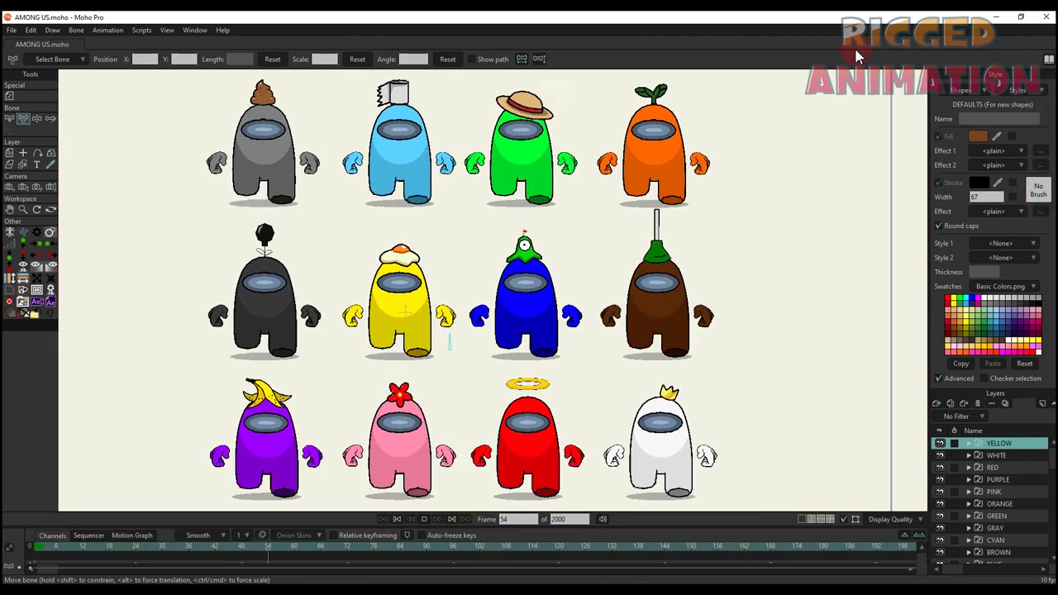